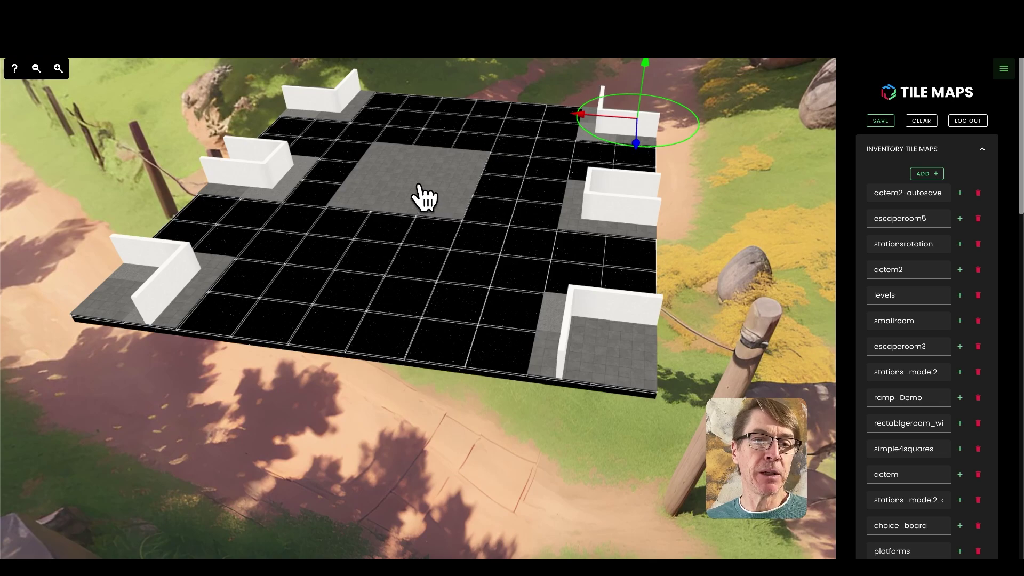
# Examine the tile map's central floor area and the surrounding walled corner tiles from several angles
pyautogui.click(421, 190)
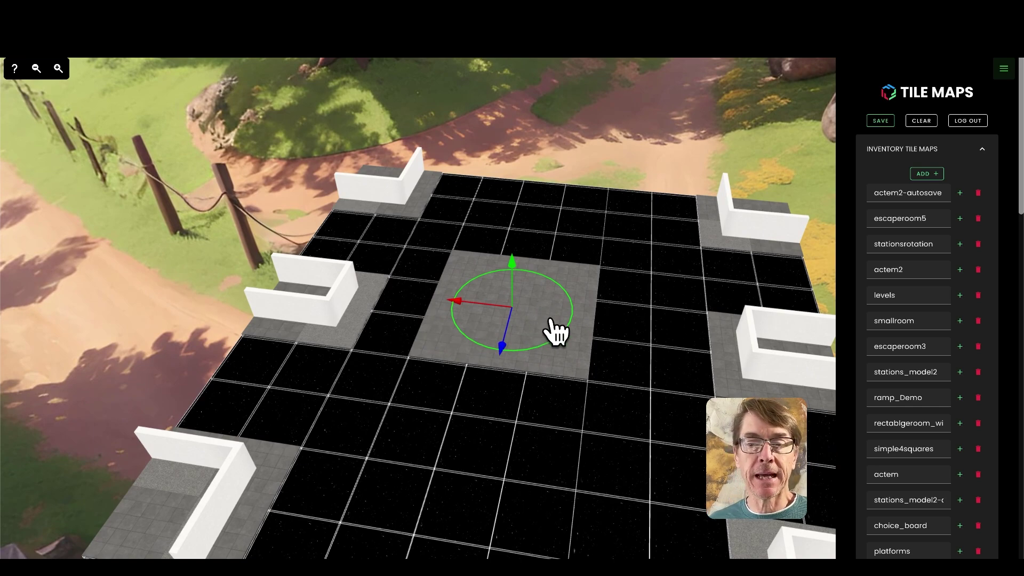
pyautogui.click(749, 221)
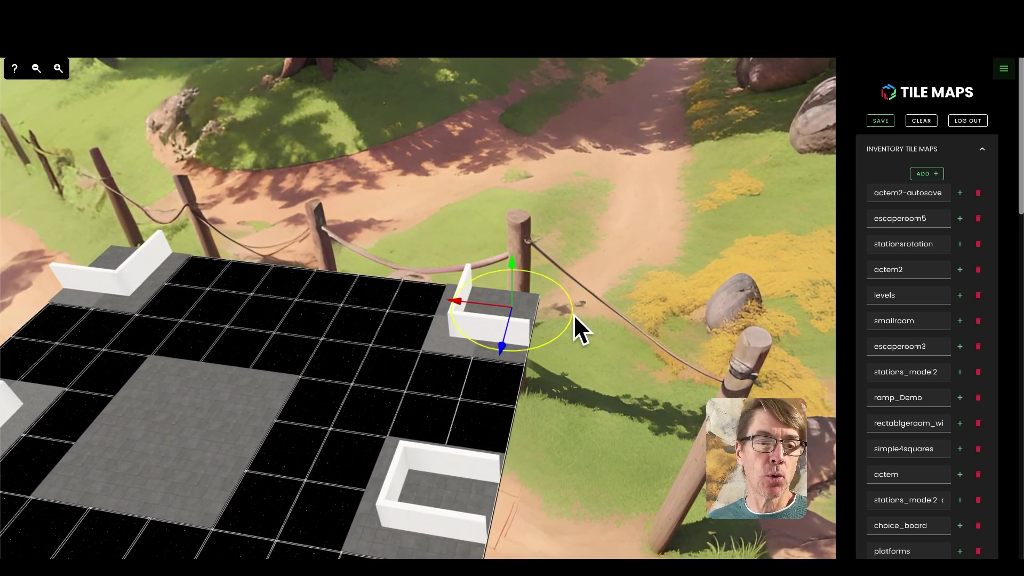
pyautogui.moveTo(556, 346); pyautogui.dragTo(478, 337)
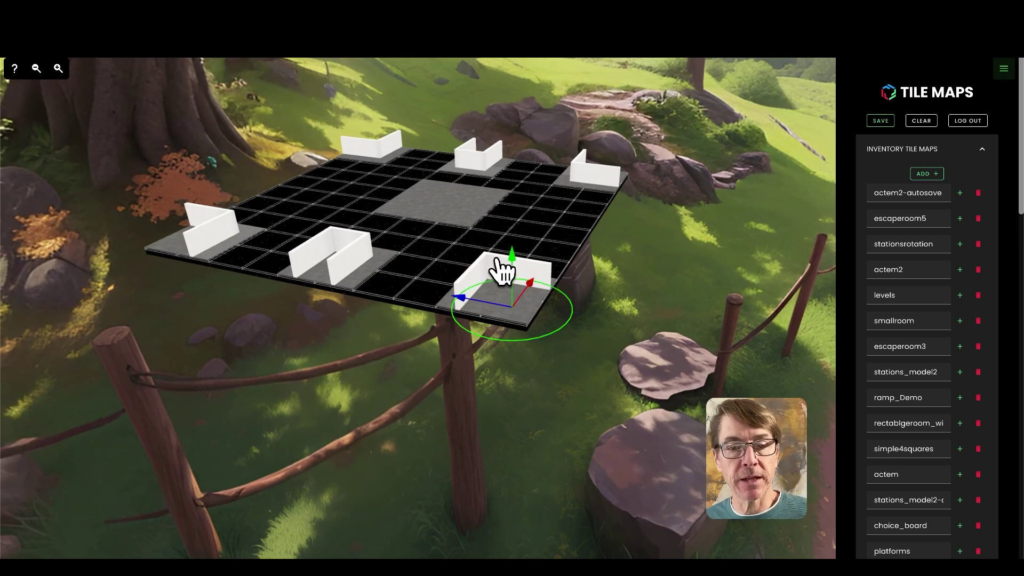
pyautogui.moveTo(353, 319); pyautogui.dragTo(379, 325)
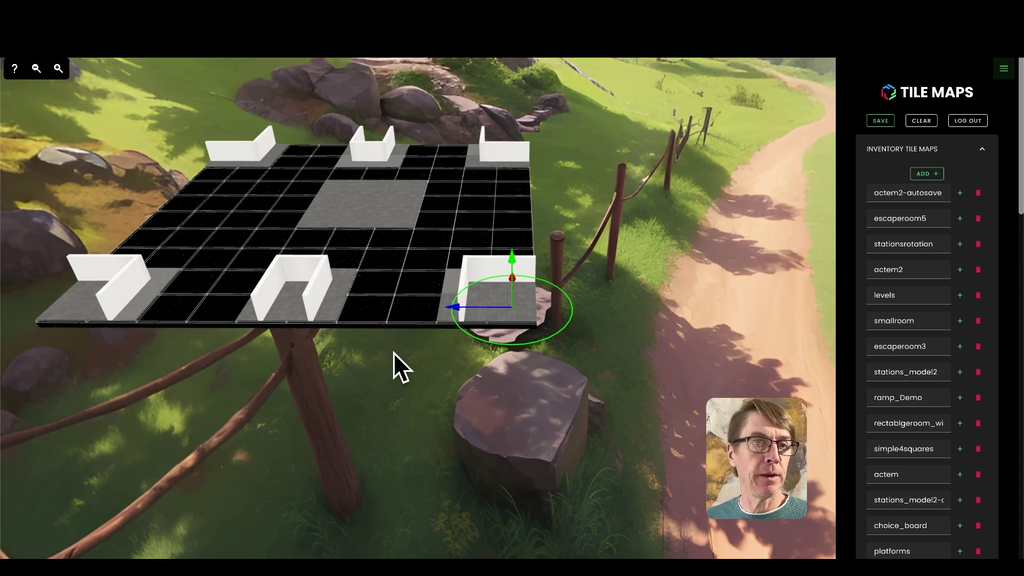
pyautogui.moveTo(393, 352); pyautogui.dragTo(379, 357)
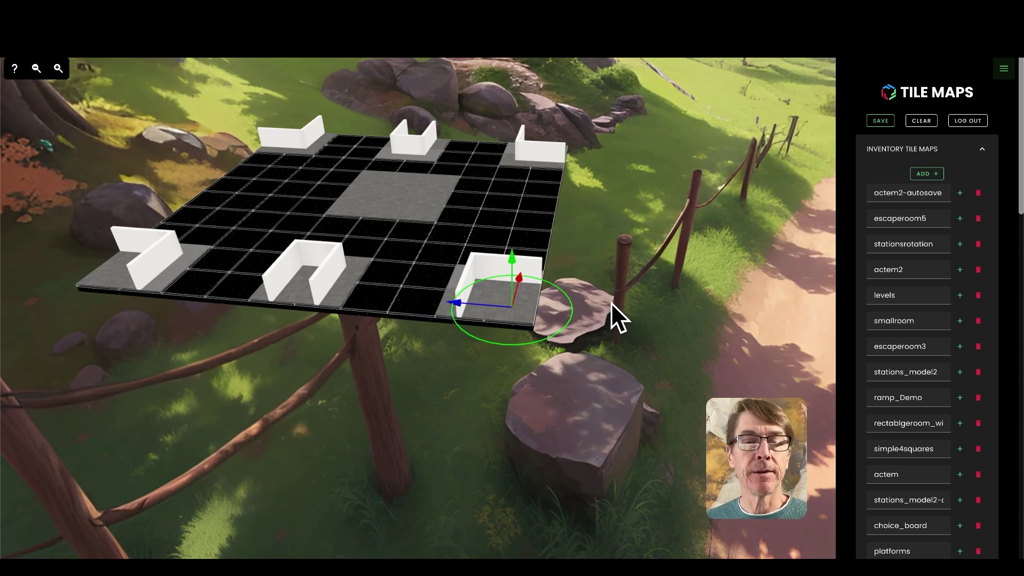
pyautogui.moveTo(613, 286); pyautogui.dragTo(568, 173)
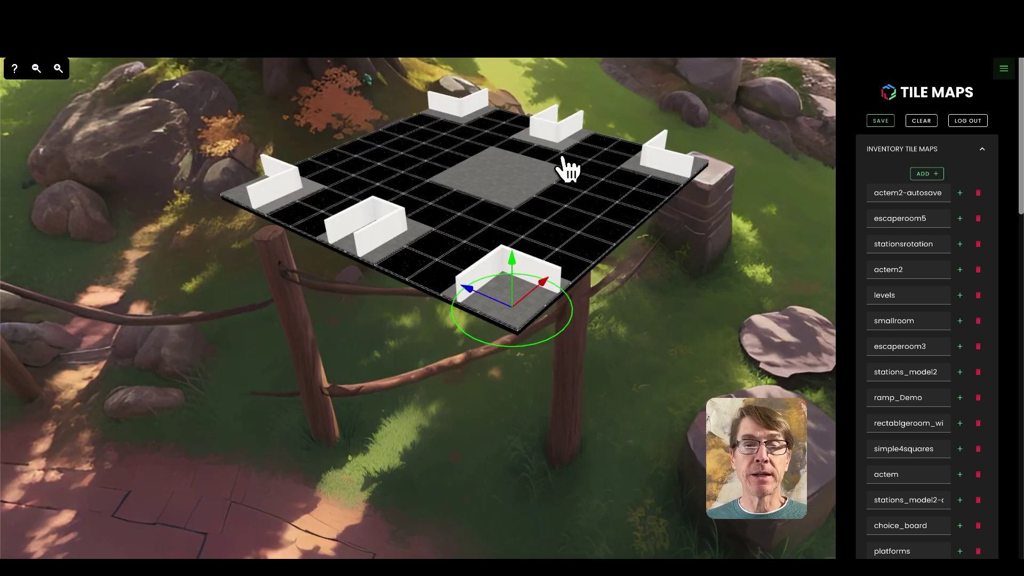
pyautogui.moveTo(712, 266)
pyautogui.mouseDown()
pyautogui.moveTo(686, 270)
pyautogui.moveTo(712, 252)
pyautogui.mouseUp()
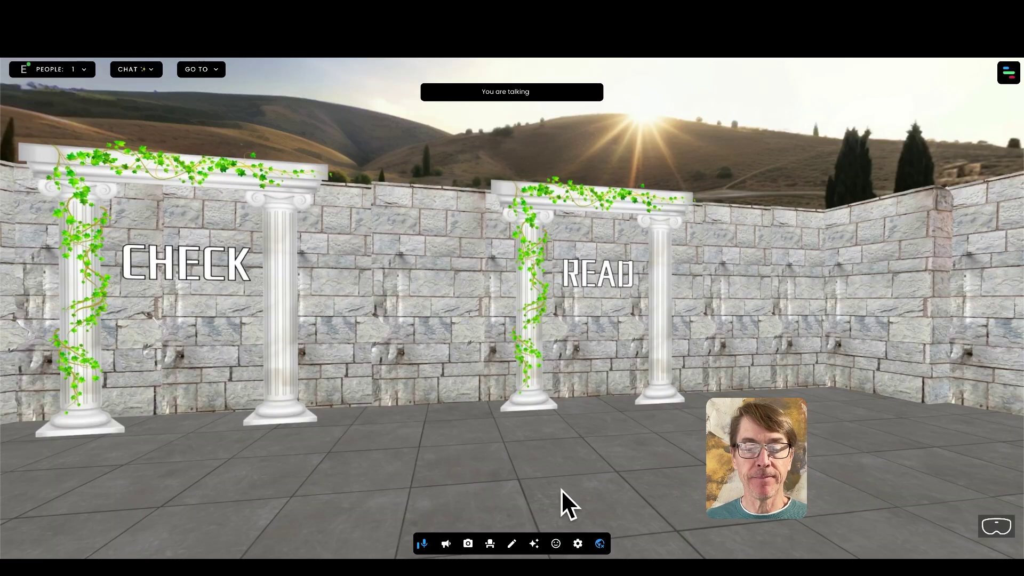
# Switch to the Frame scene, turn on Fly Mode and fly backward above the walled room to view the surrounding rooms
pyautogui.moveTo(565, 501); pyautogui.dragTo(555, 453)
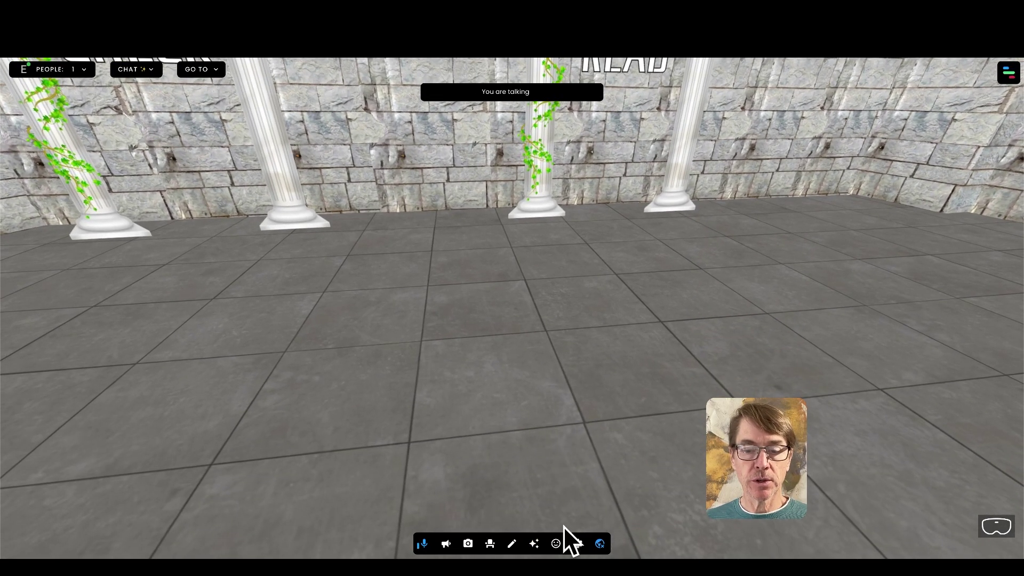
pyautogui.click(578, 543)
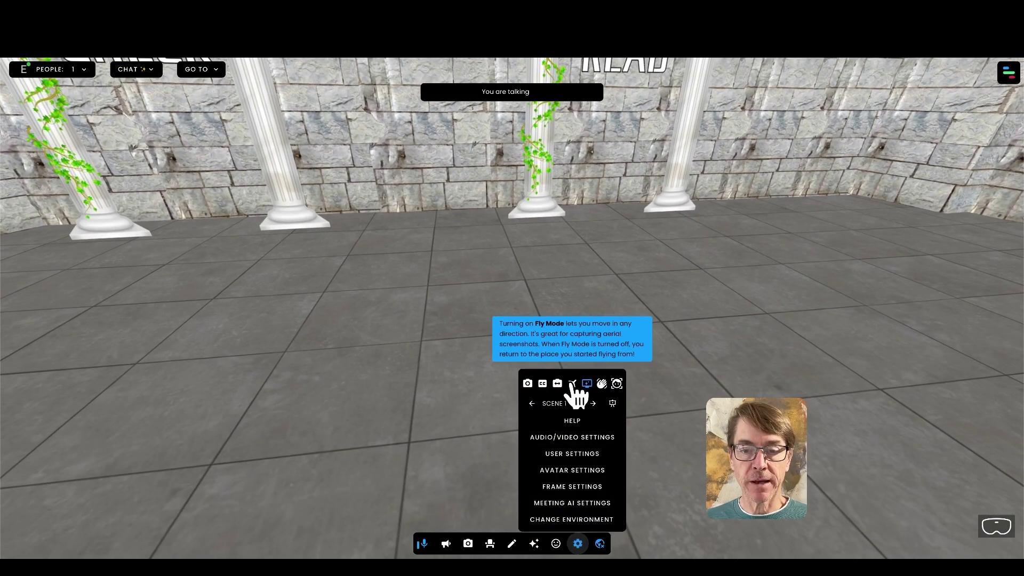
pyautogui.click(572, 384)
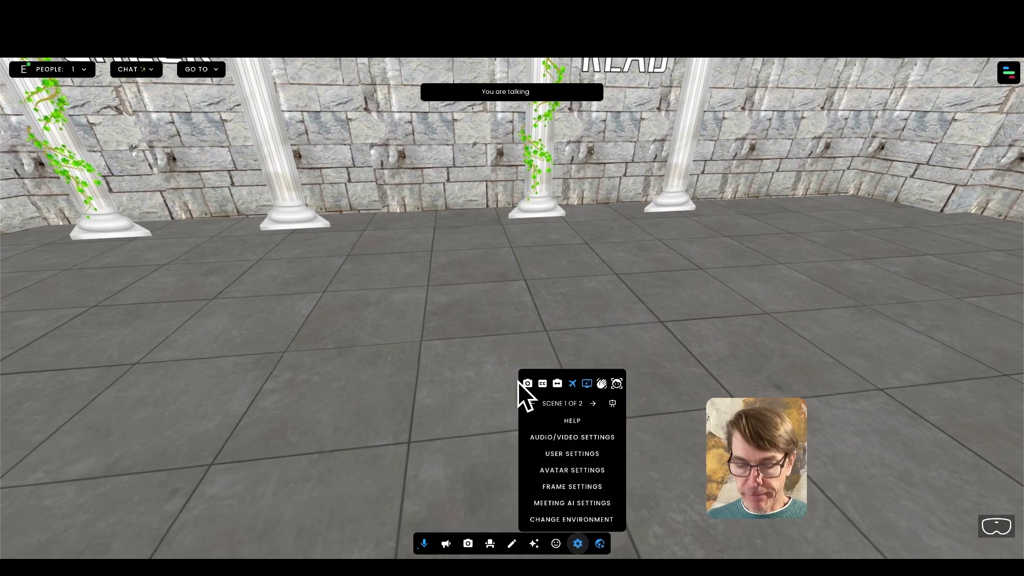
pyautogui.press('s')
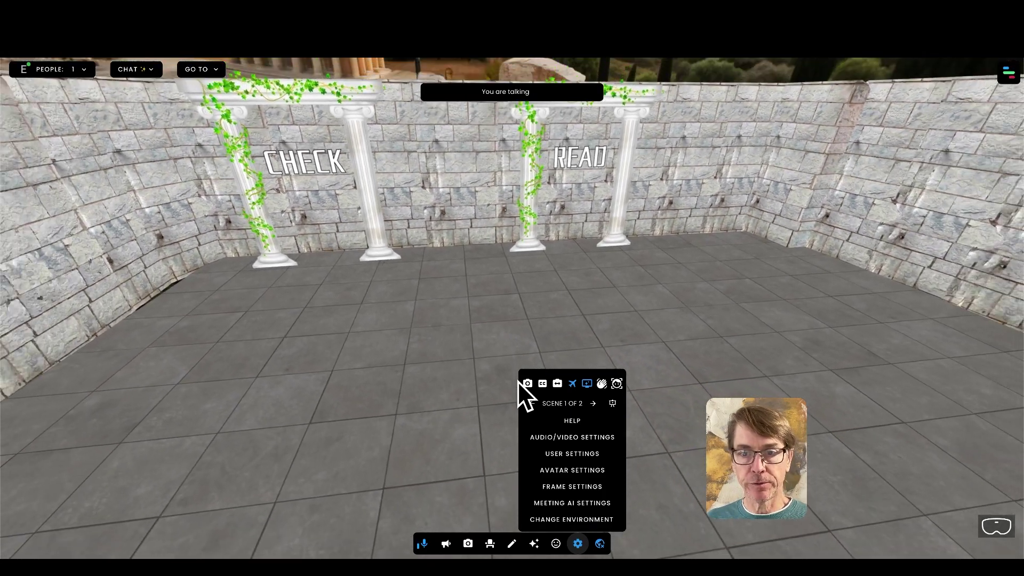
pyautogui.press('s')
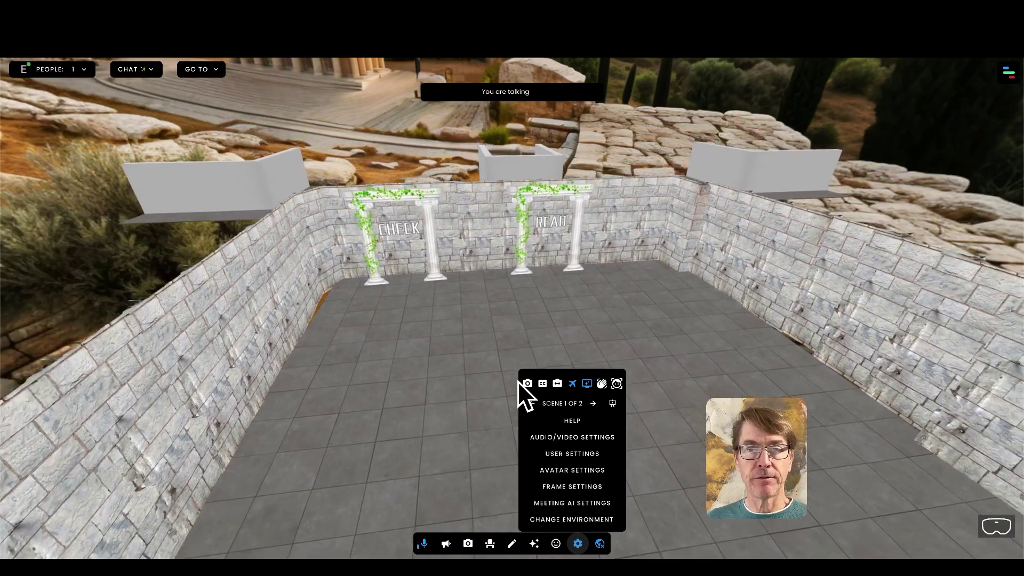
pyautogui.press('s')
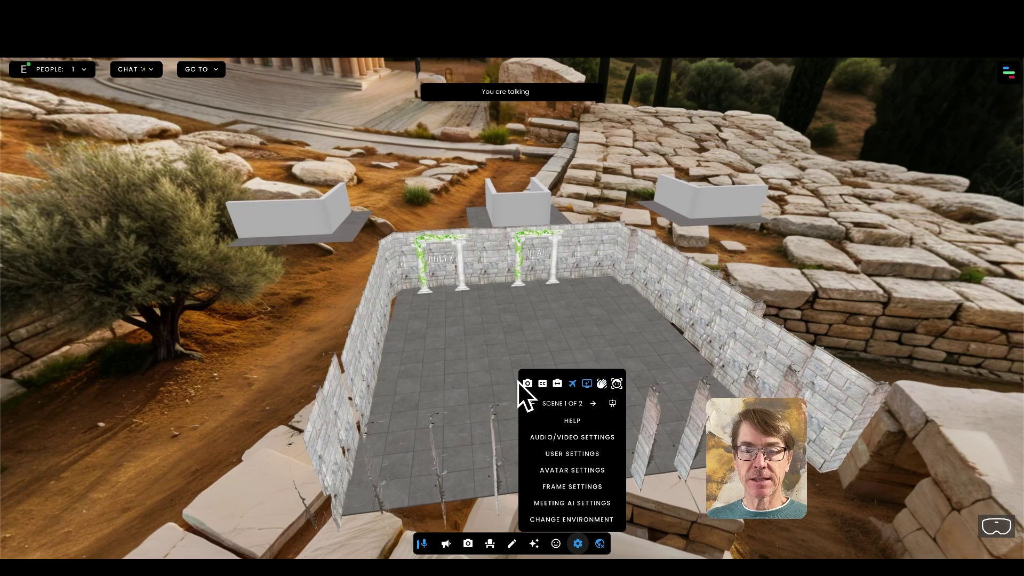
pyautogui.press('s')
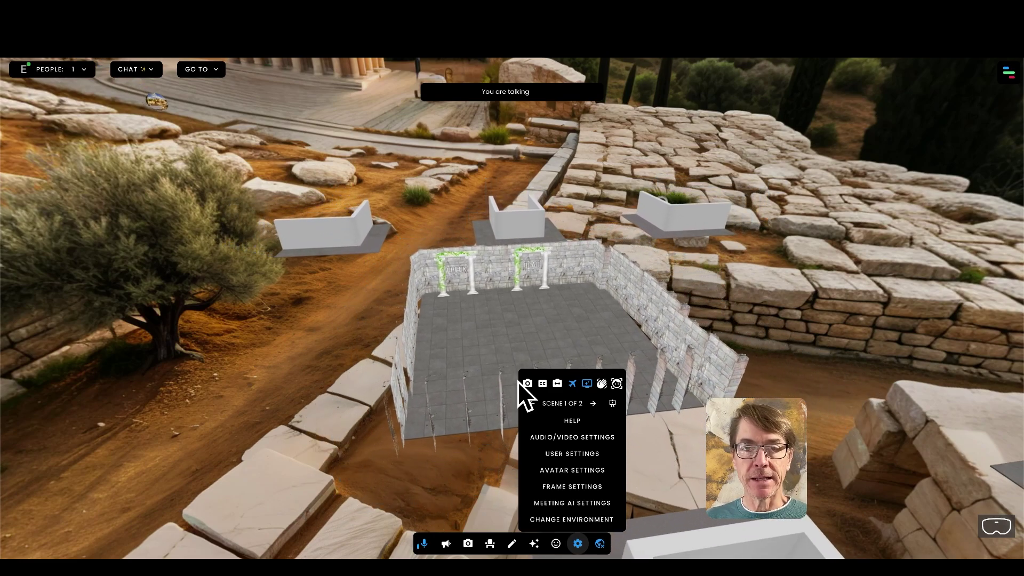
pyautogui.press('s')
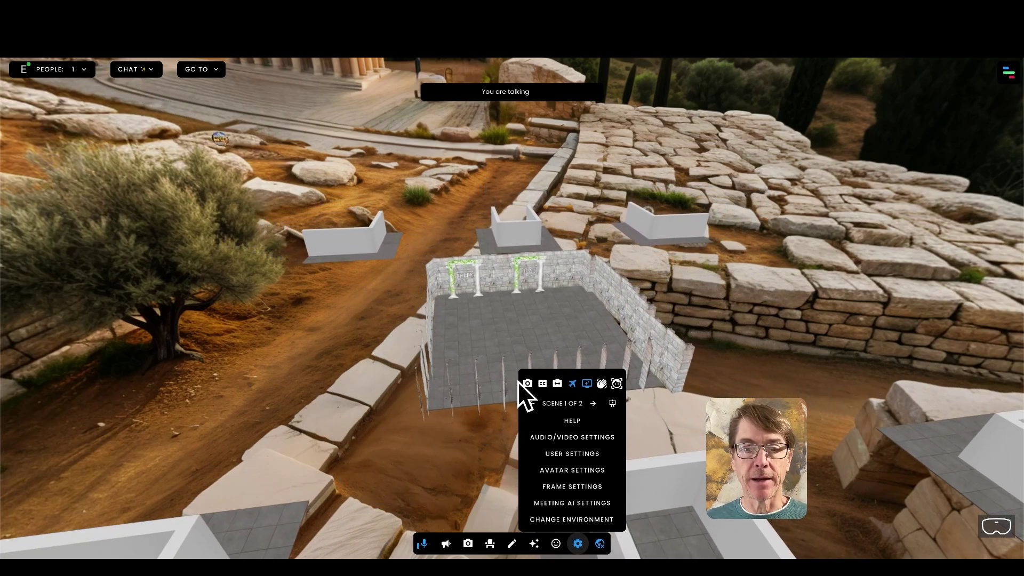
# Look around from above at the separate rooms, the stone ruins and the temple landscape of the environment
pyautogui.moveTo(369, 382); pyautogui.dragTo(452, 425)
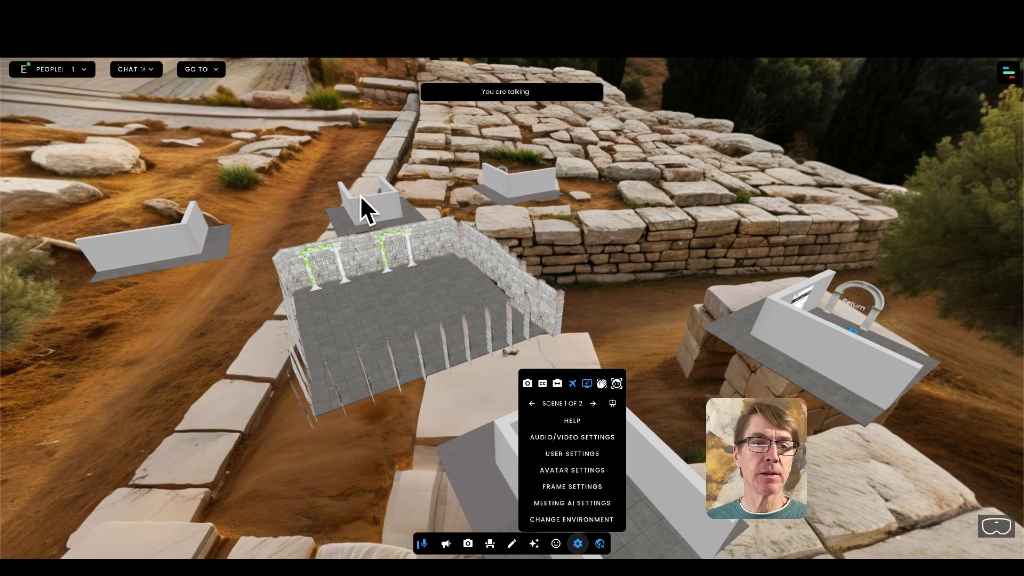
pyautogui.moveTo(212, 300); pyautogui.dragTo(190, 209)
pyautogui.moveTo(420, 240); pyautogui.dragTo(315, 240)
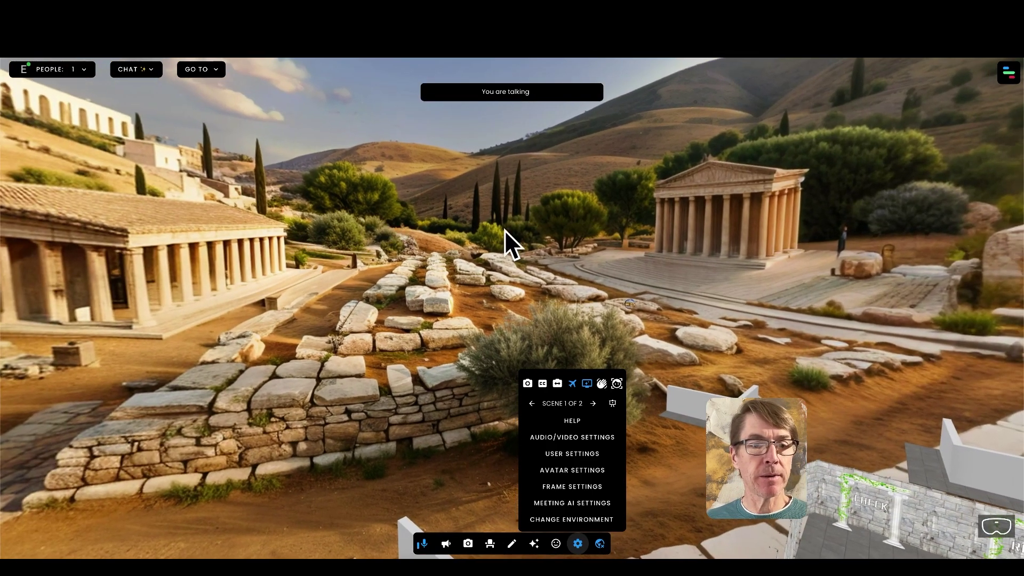
pyautogui.moveTo(503, 235); pyautogui.dragTo(352, 224)
pyautogui.moveTo(519, 224); pyautogui.dragTo(381, 229)
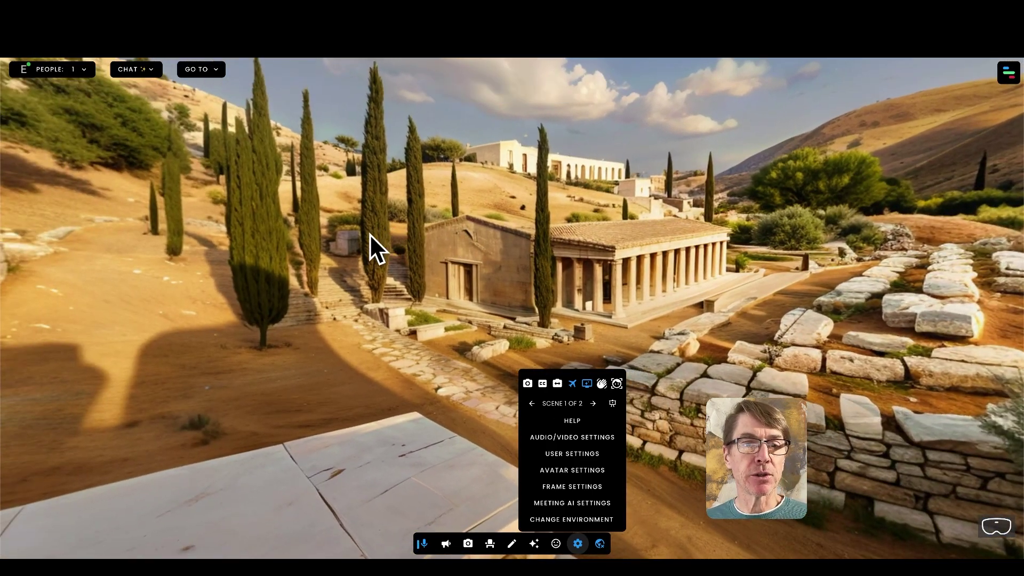
pyautogui.moveTo(305, 244); pyautogui.dragTo(536, 240)
pyautogui.moveTo(427, 252); pyautogui.dragTo(558, 242)
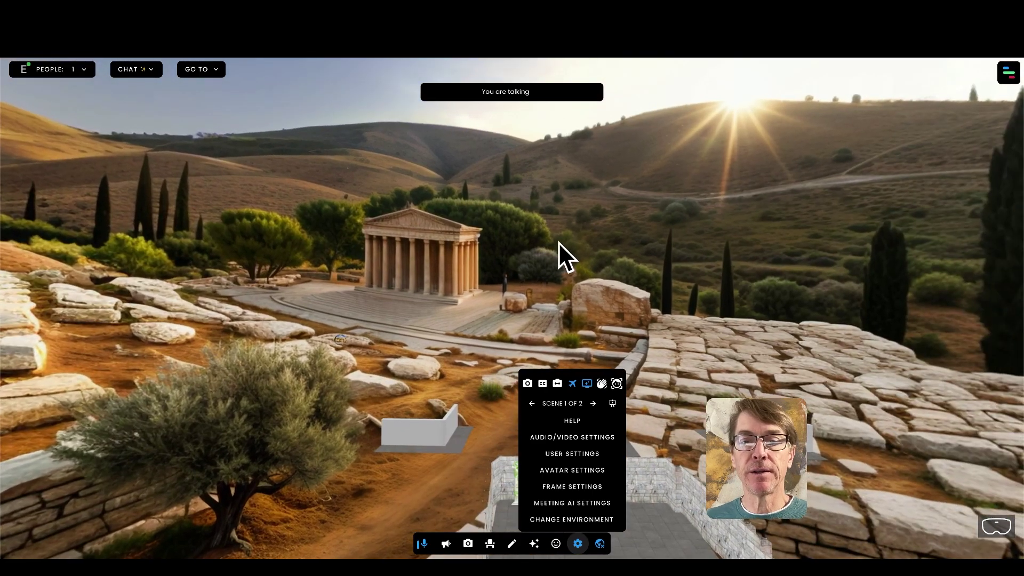
pyautogui.moveTo(480, 263); pyautogui.dragTo(574, 389)
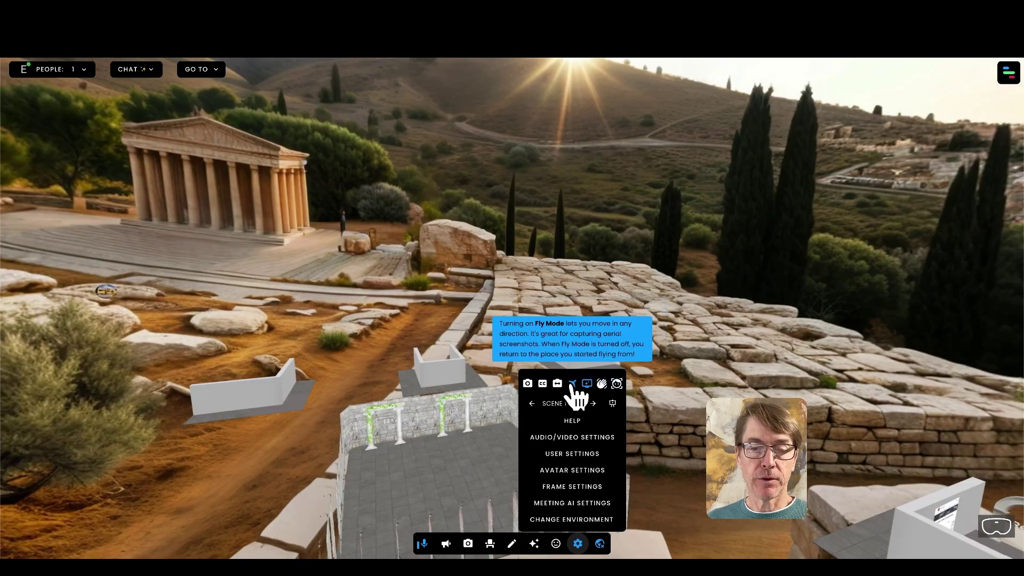
# Turn off Fly Mode to return to the walled room's floor and close the settings
pyautogui.click(573, 384)
pyautogui.moveTo(455, 425); pyautogui.dragTo(466, 412)
pyautogui.press('w')
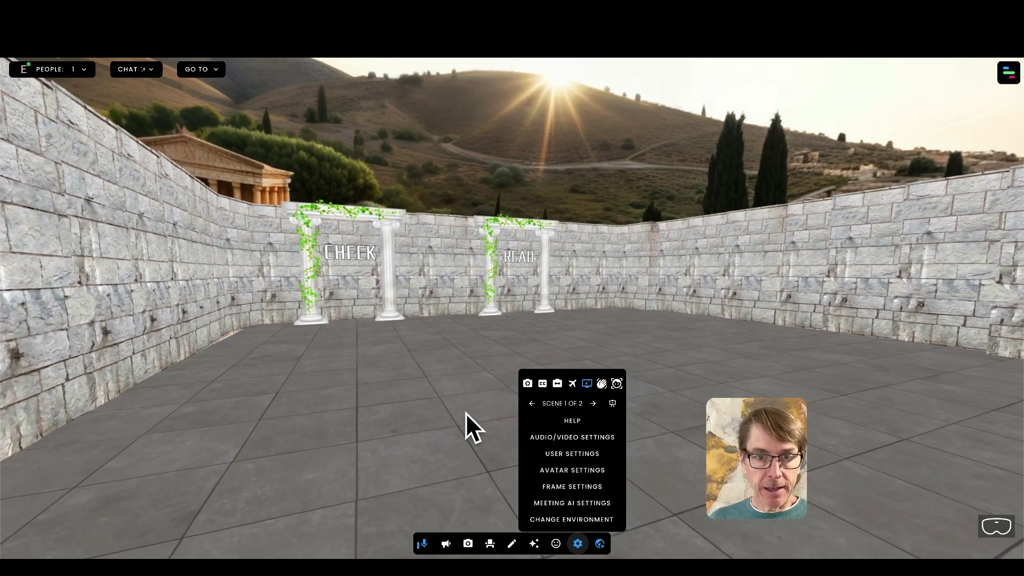
pyautogui.press('Left')
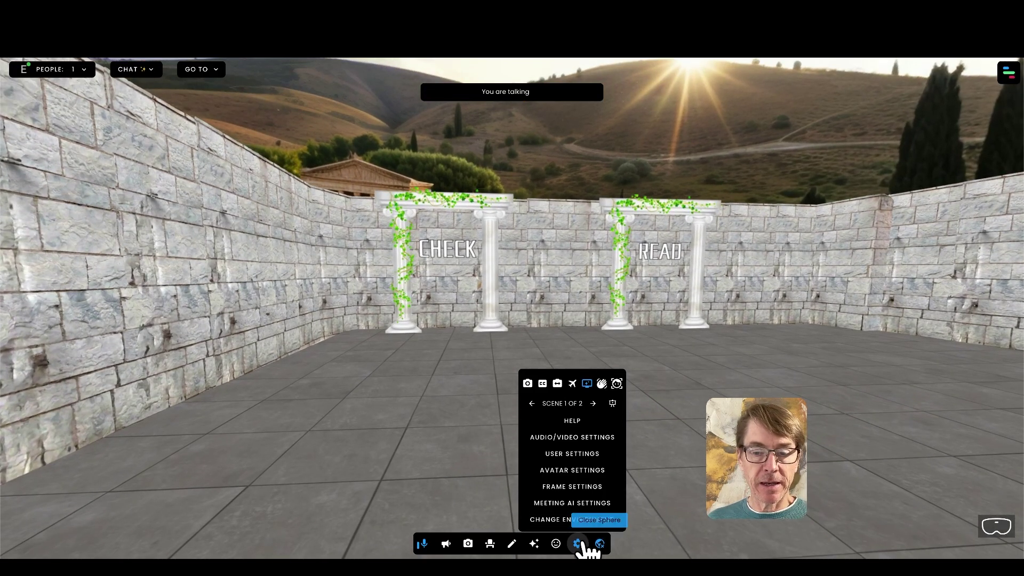
pyautogui.click(578, 543)
# Walk around the walled room to examine the CHECK and READ archways and the stone wall corners
pyautogui.press('Left')
pyautogui.press('Right')
pyautogui.press('Up')
pyautogui.press('Left')
pyautogui.press('Up')
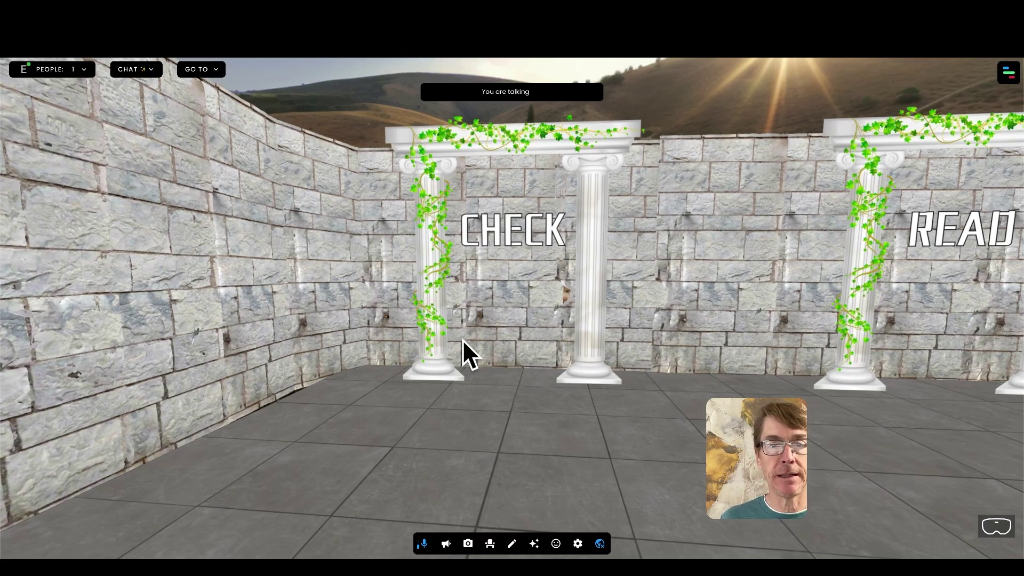
pyautogui.press('Right')
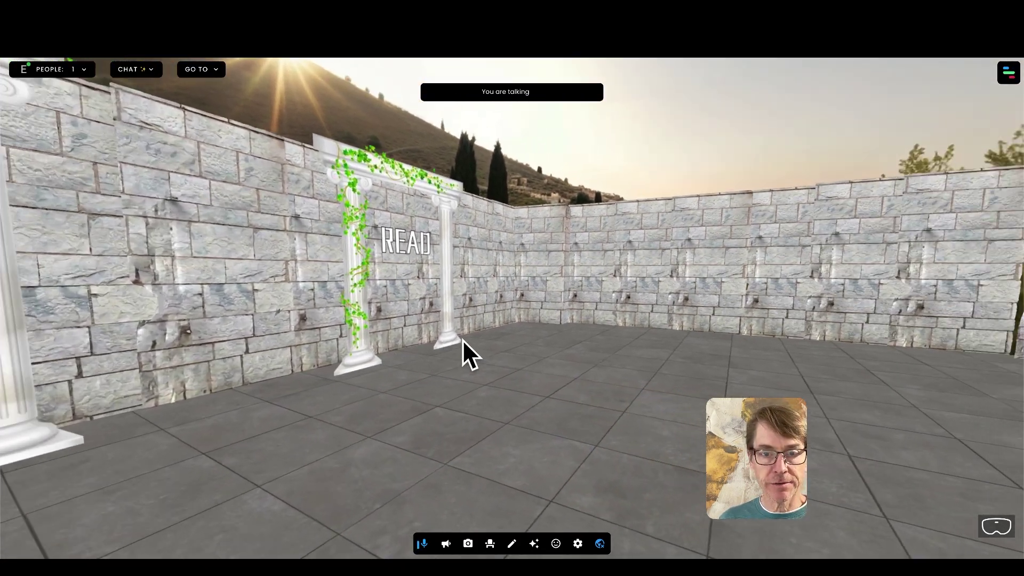
pyautogui.press('Up')
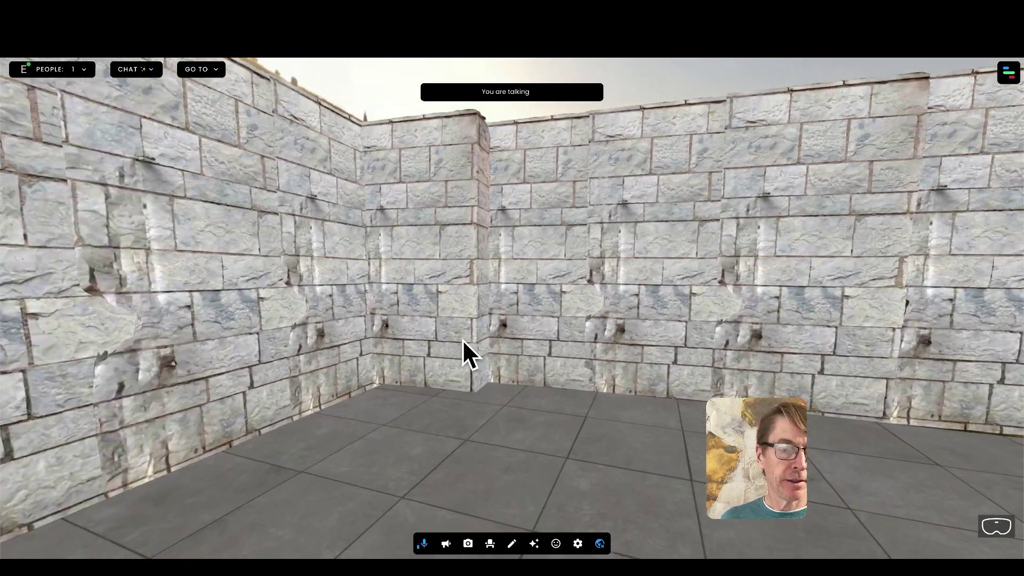
pyautogui.press('Left')
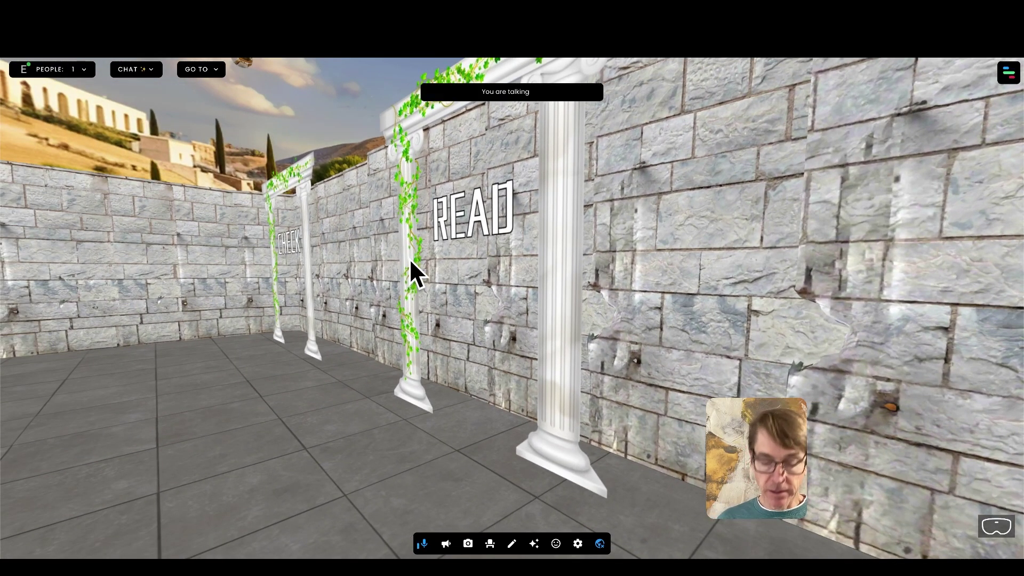
pyautogui.press('Right')
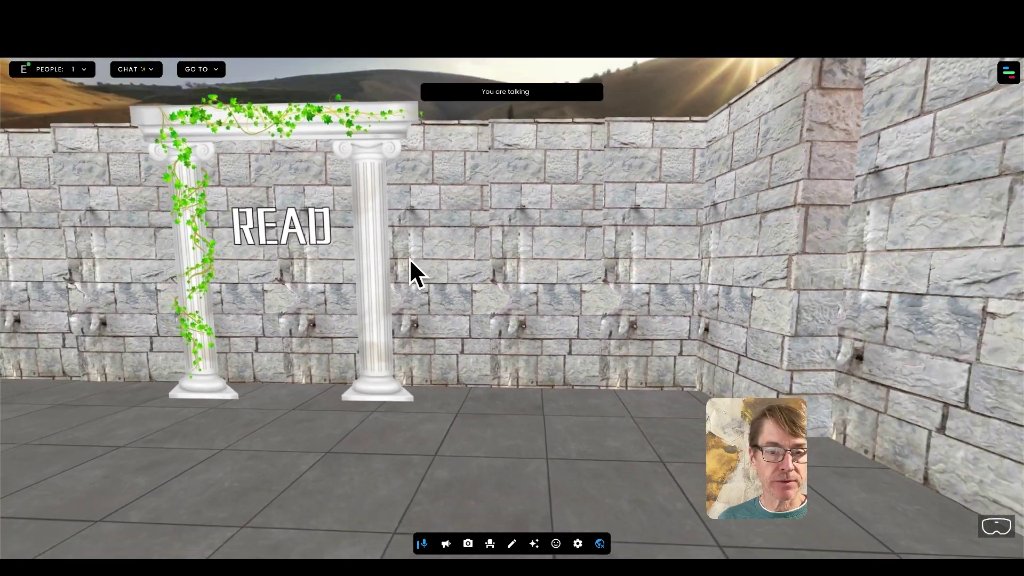
pyautogui.press('Down')
pyautogui.press('Left')
pyautogui.press('Up')
pyautogui.press('Right')
pyautogui.press('Down')
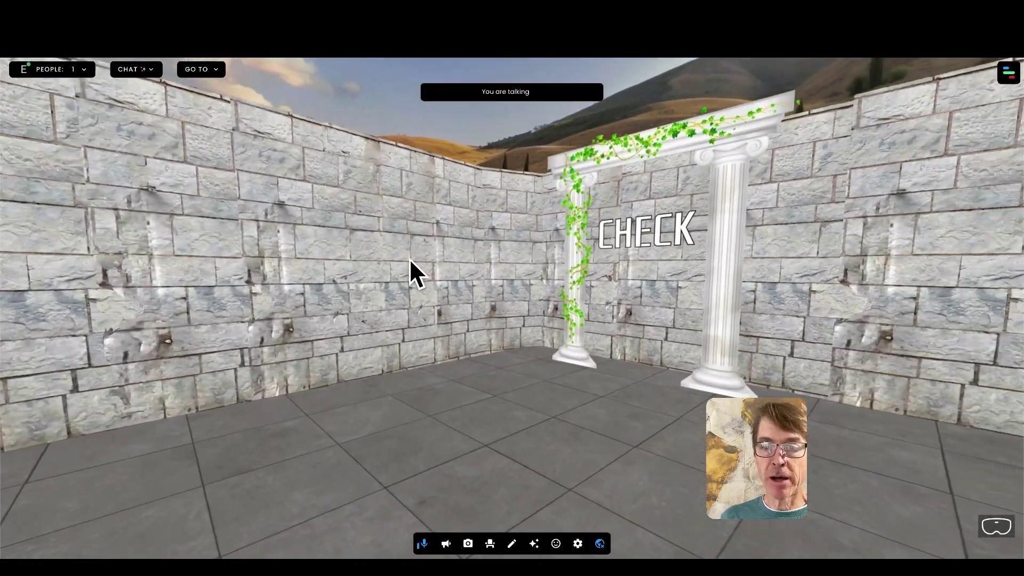
pyautogui.press('Right')
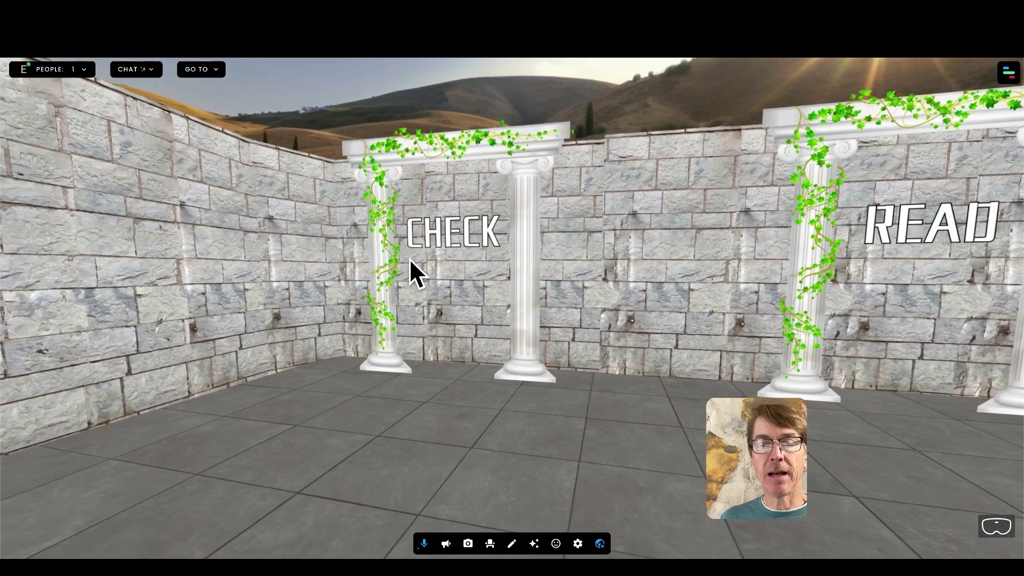
pyautogui.press('Right')
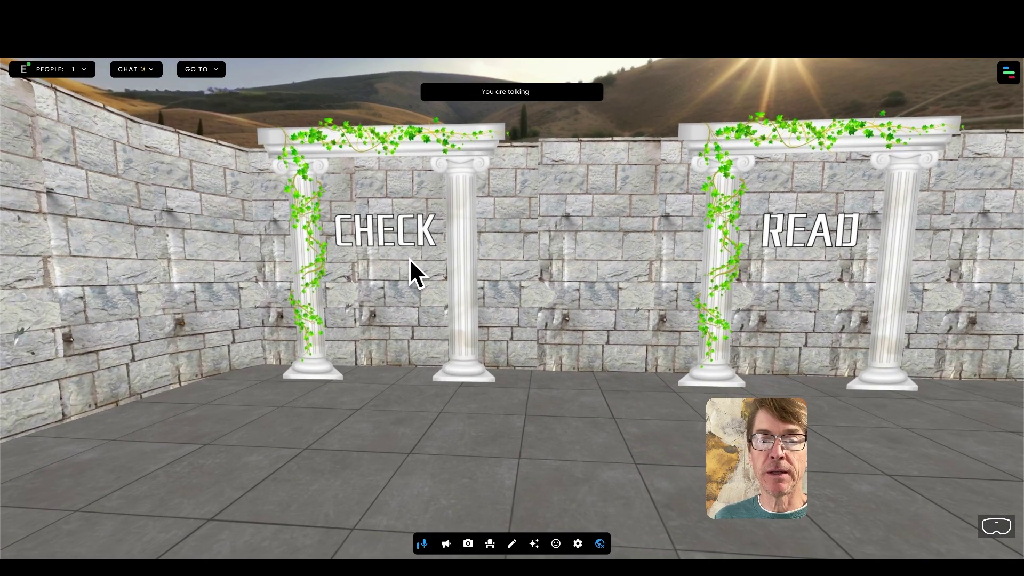
pyautogui.press('Down')
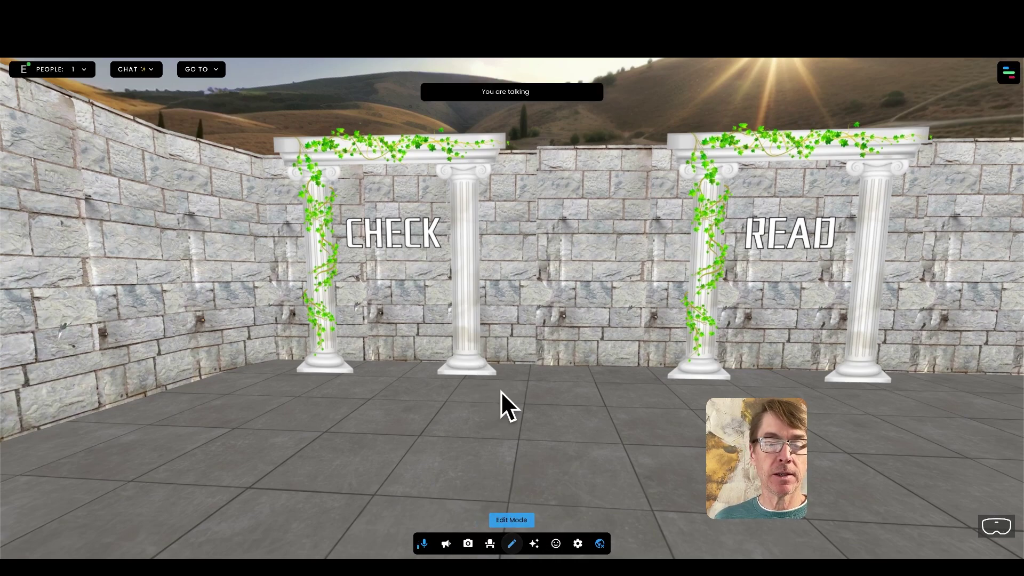
# Open the CHECK archway image's Action Editor in Edit Mode and set its Proximity trigger range to close
pyautogui.click(457, 248)
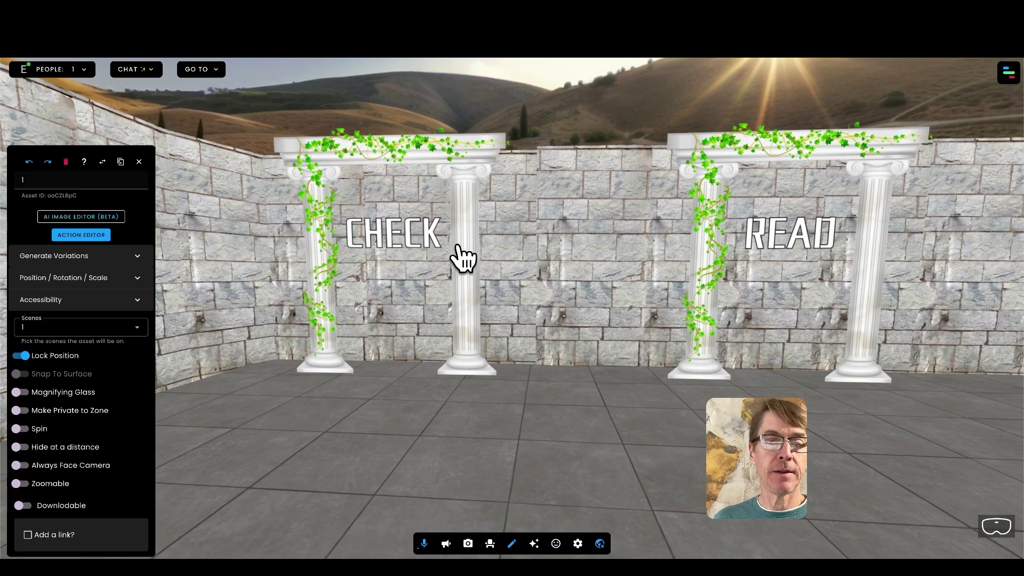
pyautogui.click(83, 235)
pyautogui.click(111, 176)
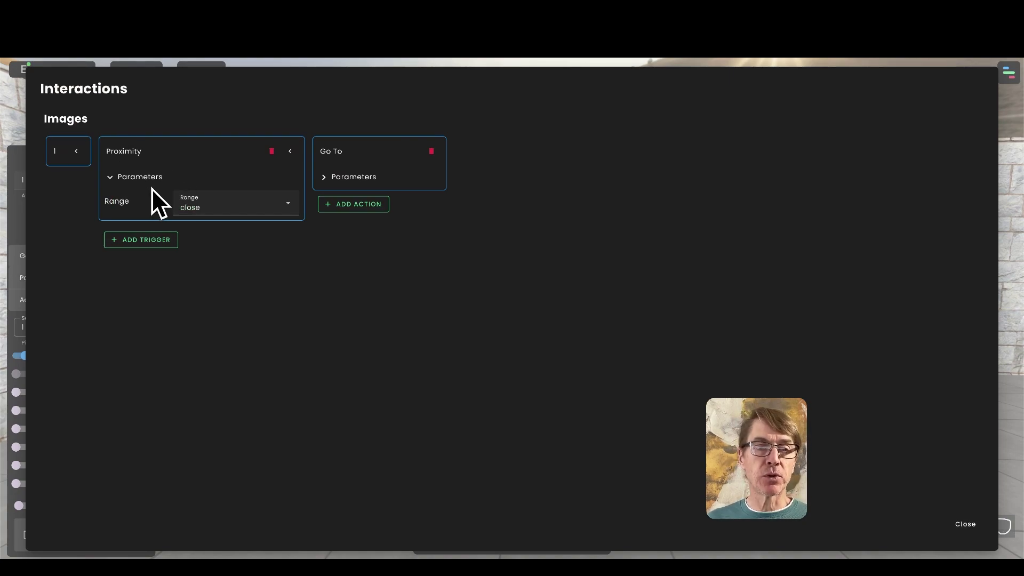
pyautogui.click(236, 209)
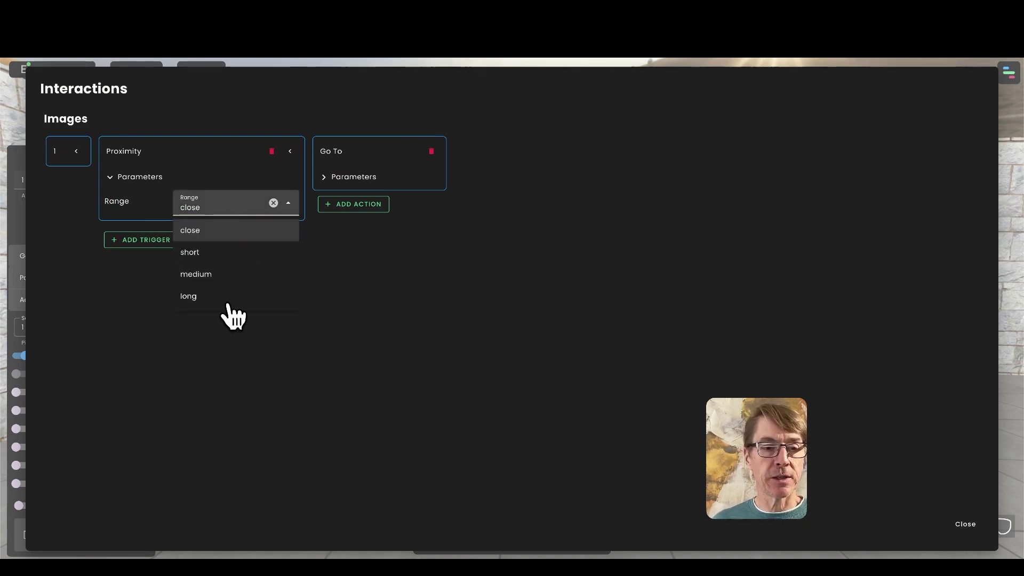
pyautogui.click(221, 230)
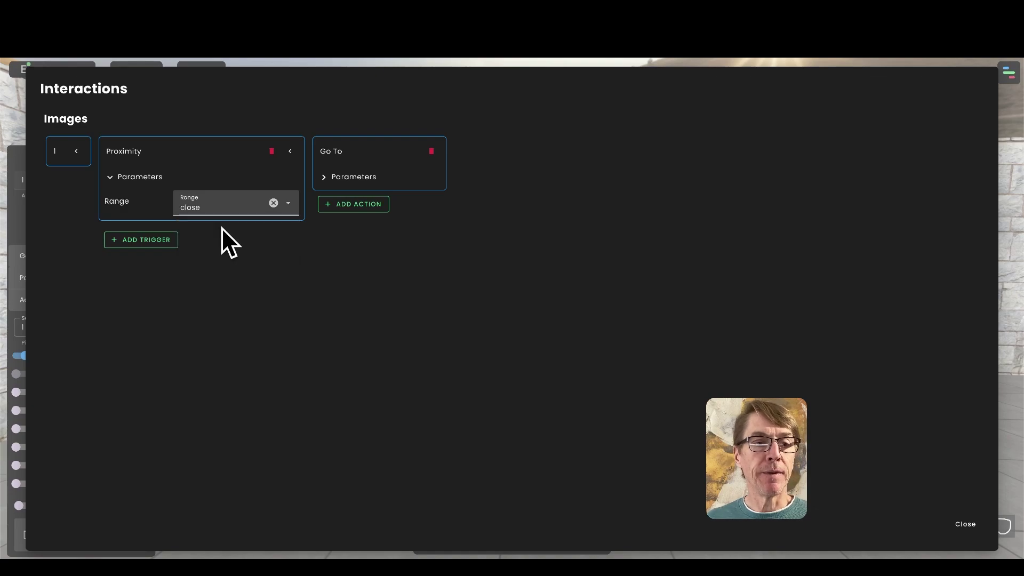
# Inspect the parameters of the CHECK image's Go To action and close the Action Editor
pyautogui.click(327, 176)
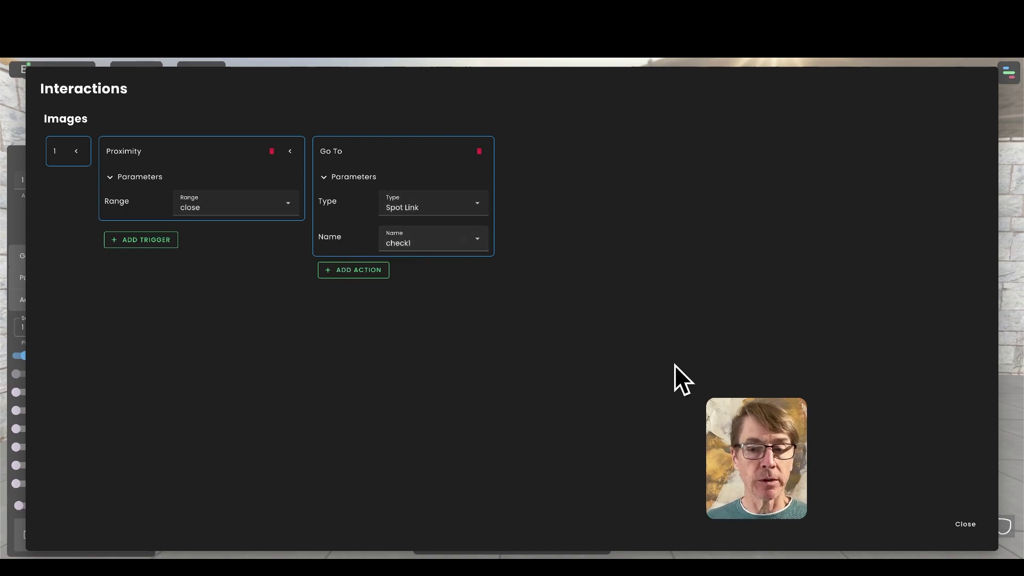
pyautogui.click(976, 528)
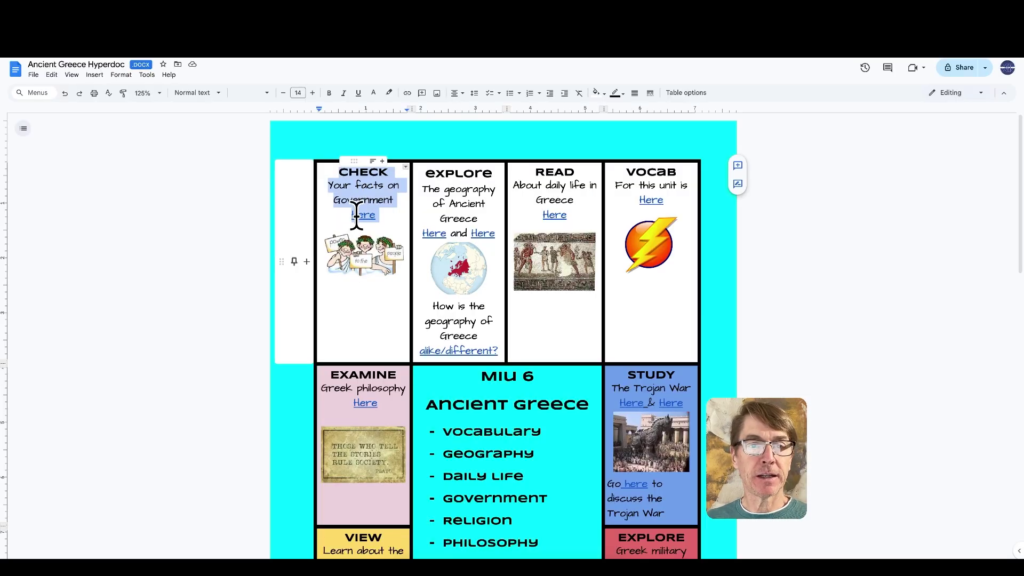
# Switch to the Ancient Greece Hyperdoc and open the CHECK cell's Government link to view its article
pyautogui.click(365, 215)
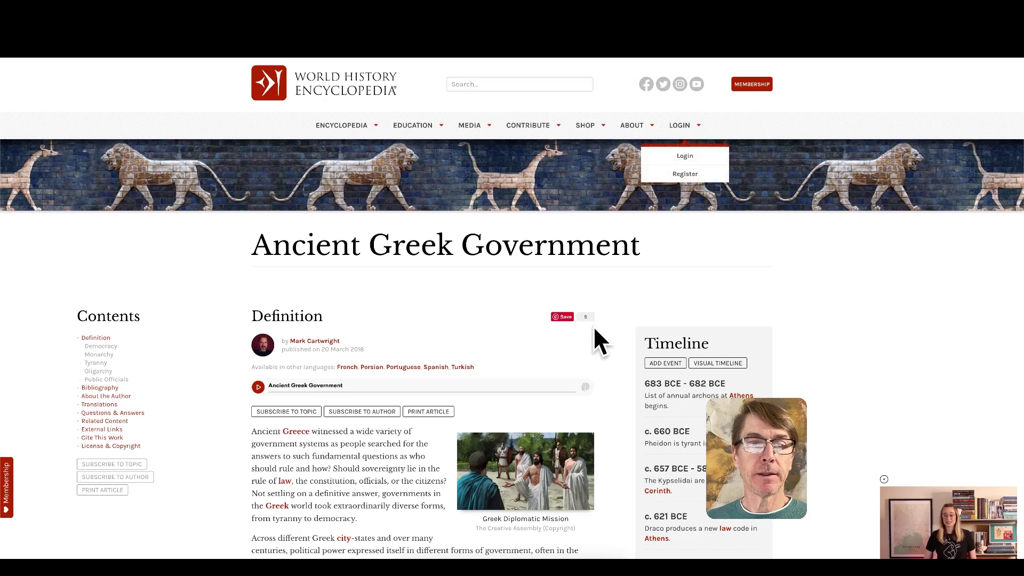
pyautogui.scroll(-10, 595, 328)
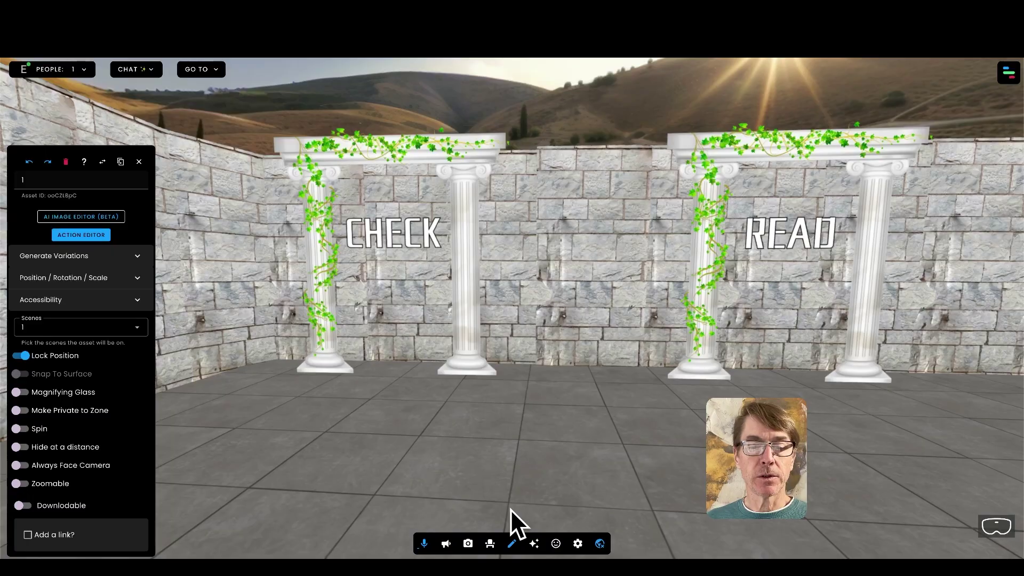
# In the Frame space, leave Edit Mode and go through the CHECK archway into its room
pyautogui.click(513, 545)
pyautogui.moveTo(693, 433); pyautogui.dragTo(511, 401)
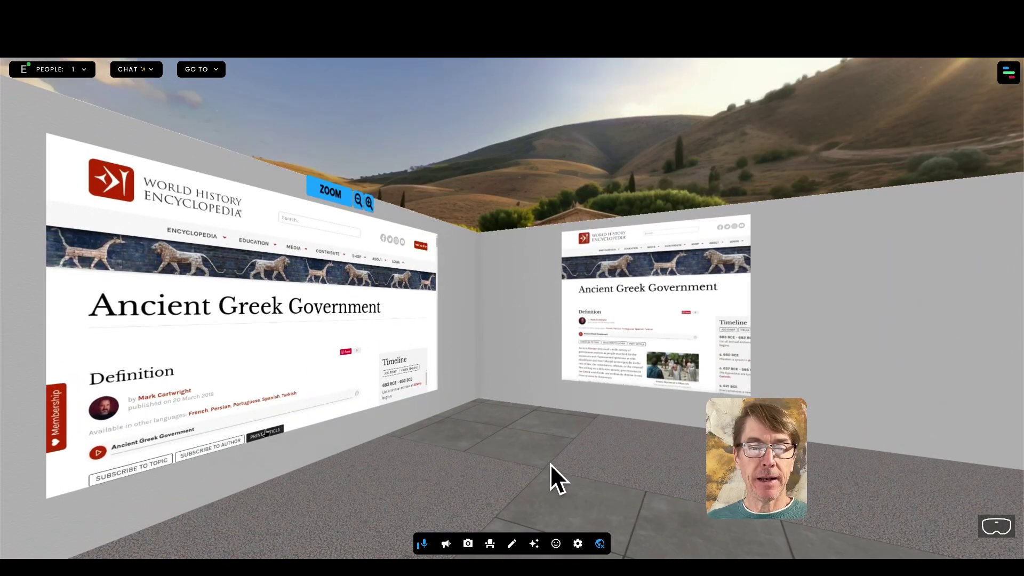
pyautogui.moveTo(550, 463); pyautogui.dragTo(593, 467)
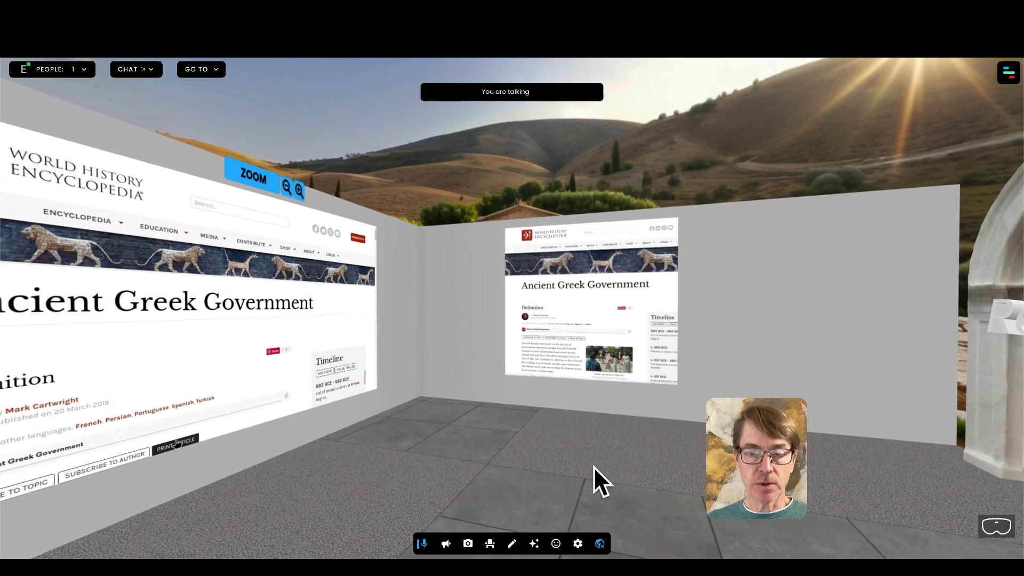
# Look around the CHECK room to examine its landscape, walls and the two Ancient Greek Government article displays
pyautogui.press('Right')
pyautogui.press('Right')
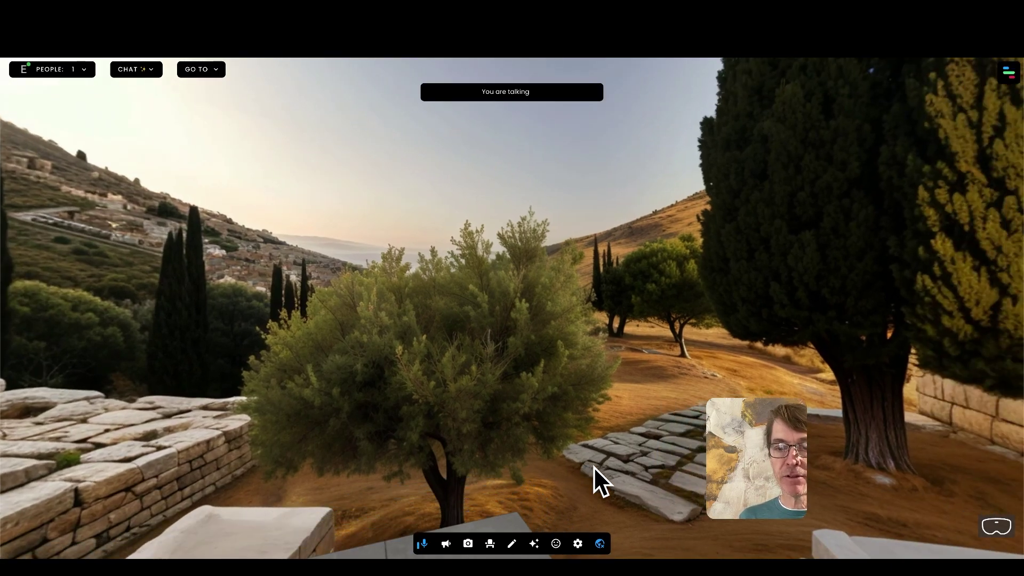
pyautogui.press('Right')
pyautogui.press('Right')
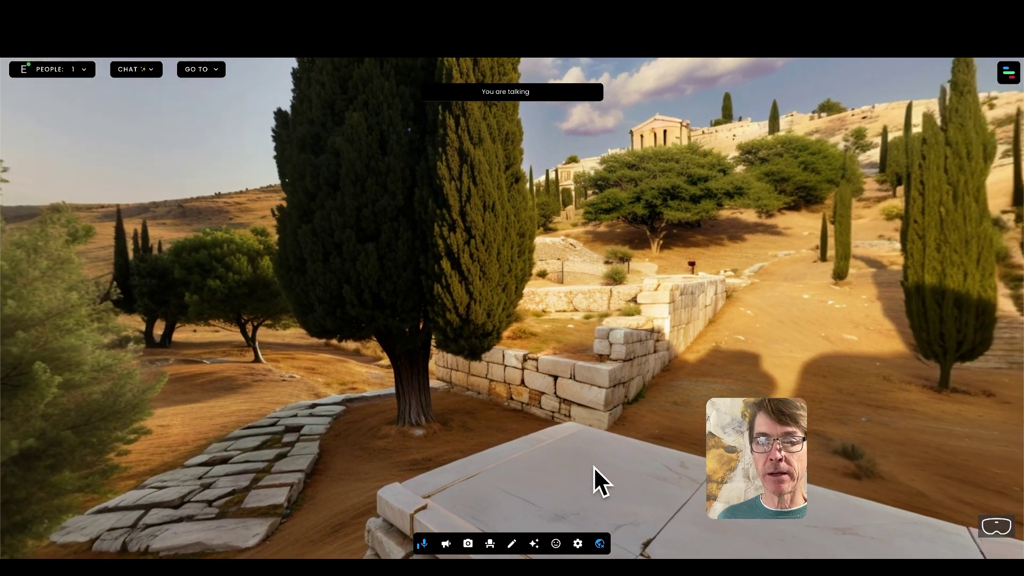
pyautogui.press('Right')
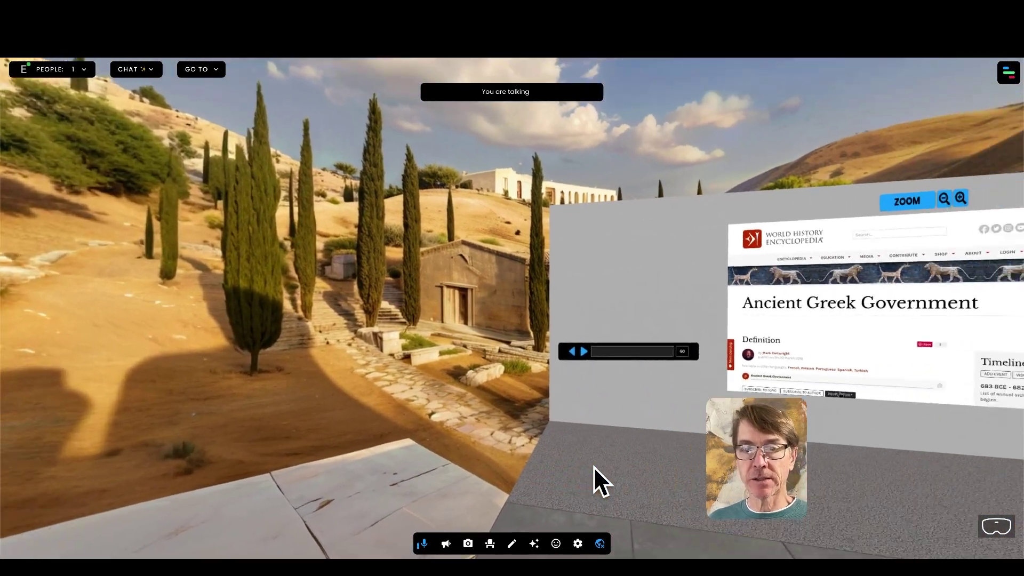
pyautogui.press('Right')
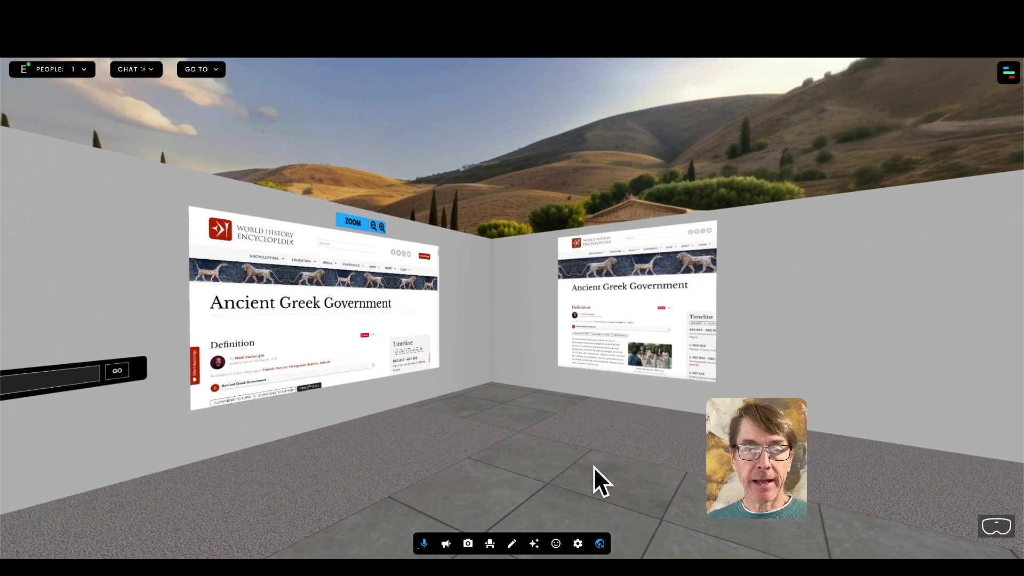
pyautogui.press('Up')
pyautogui.press('Down')
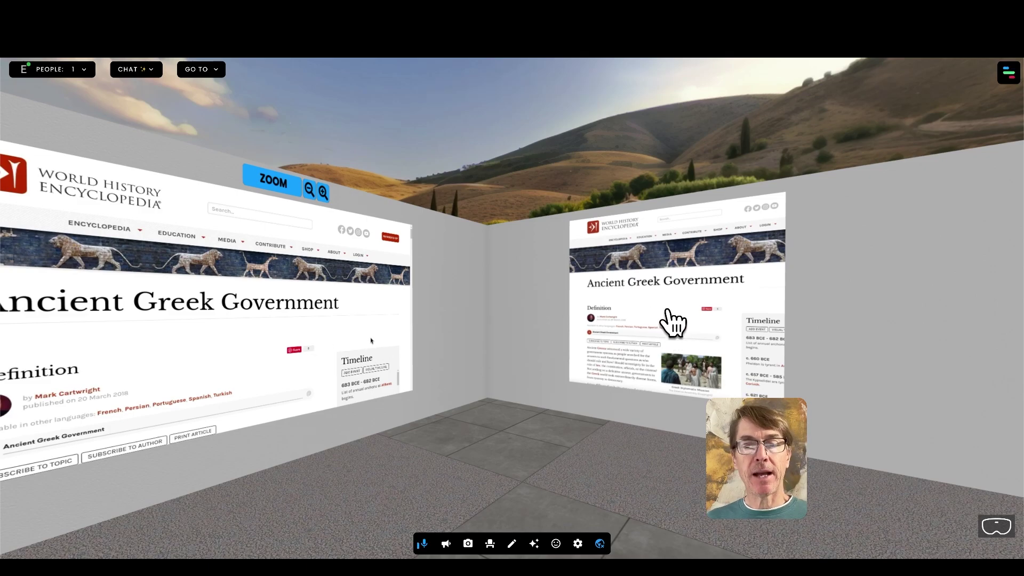
pyautogui.moveTo(637, 444); pyautogui.dragTo(566, 449)
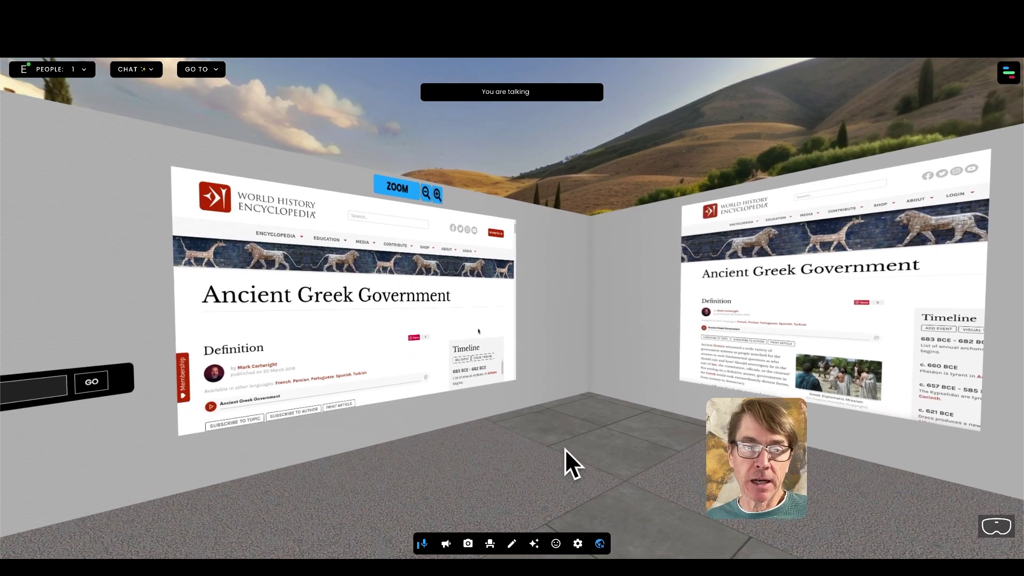
pyautogui.moveTo(646, 436); pyautogui.dragTo(607, 375)
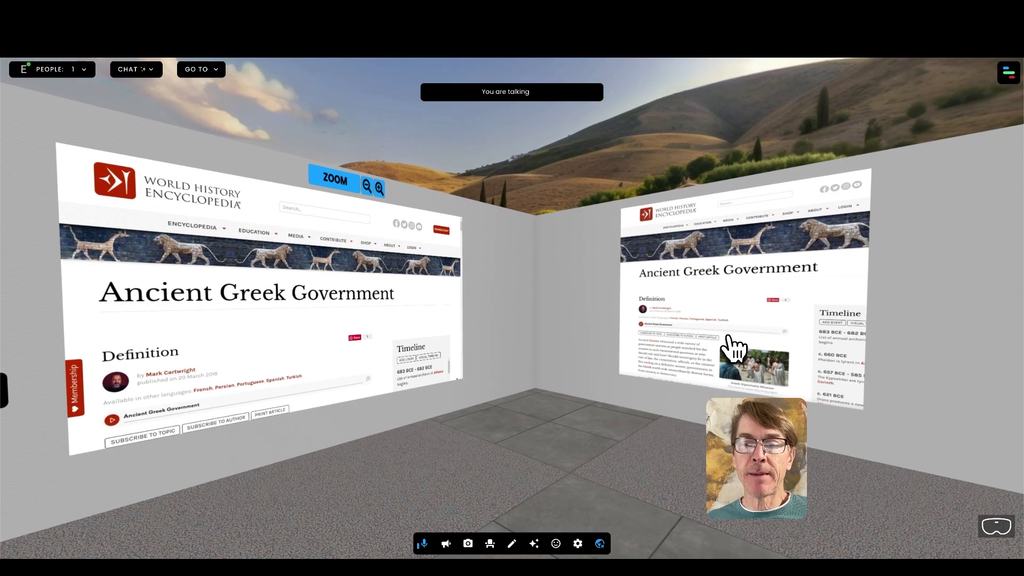
# Select the Ancient Greek Government screenshot image in Edit Mode and inspect its Web Link settings
pyautogui.click(511, 544)
pyautogui.click(729, 264)
pyautogui.doubleClick(509, 441)
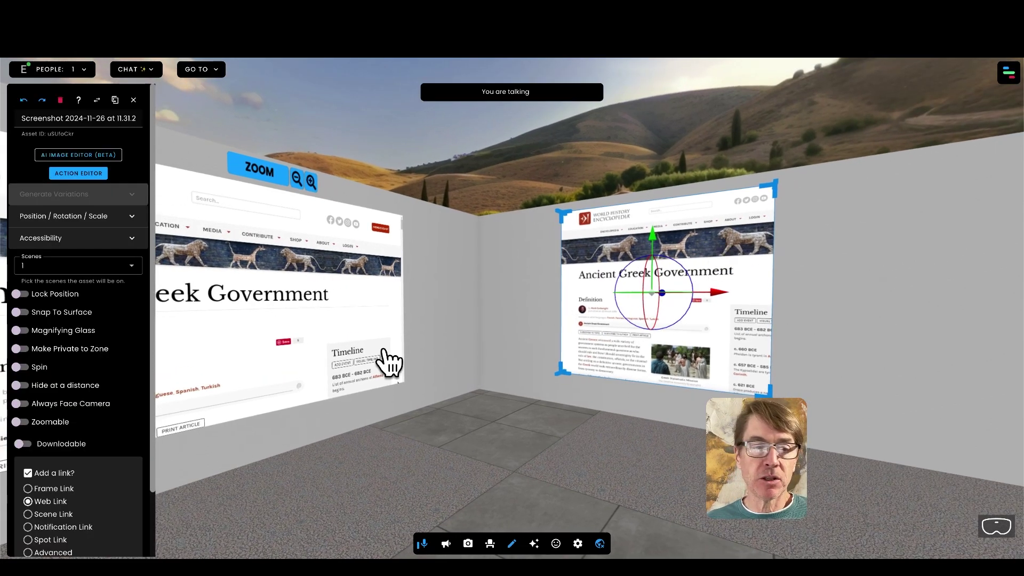
pyautogui.scroll(-2, 88, 453)
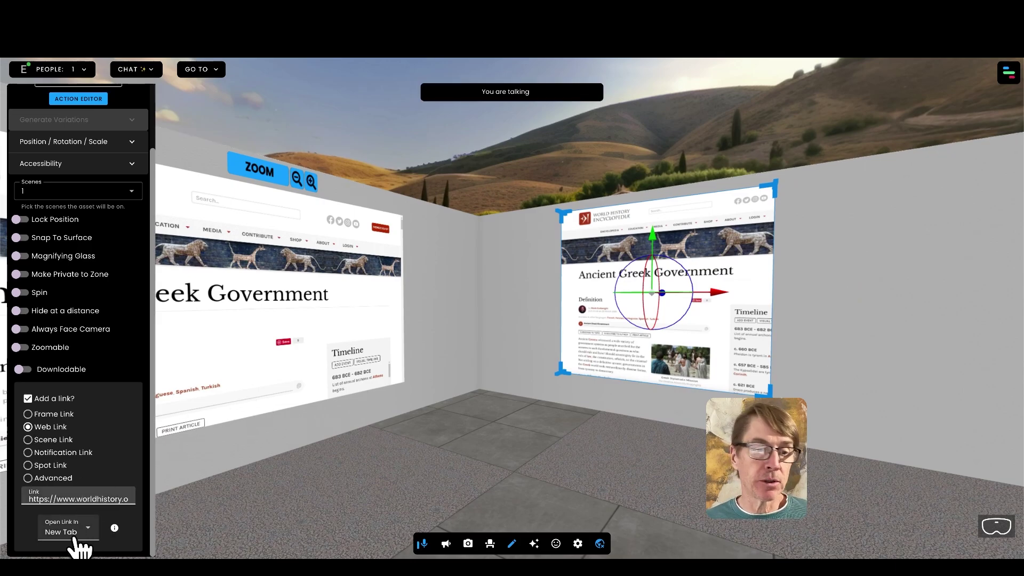
# Try Embedded Overlay as the opening mode for the screenshot's web link and switch it back to New Tab
pyautogui.click(91, 528)
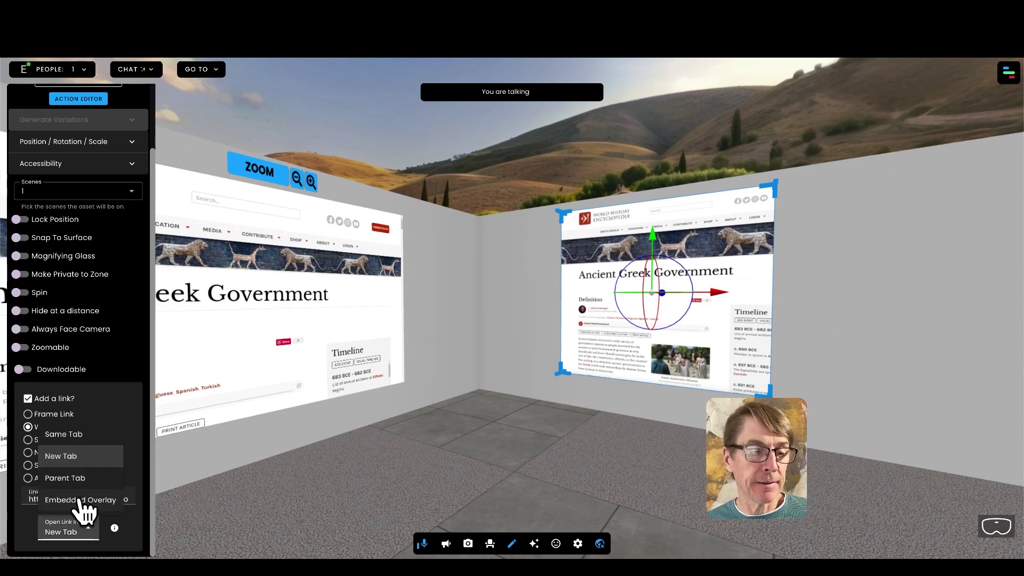
pyautogui.click(81, 500)
pyautogui.scroll(-1, 104, 485)
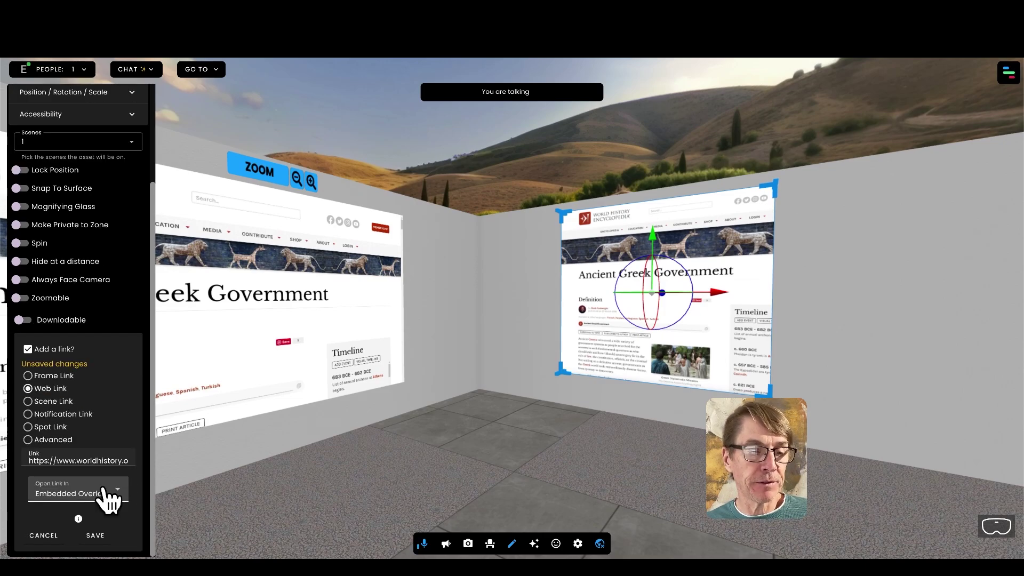
pyautogui.click(94, 541)
pyautogui.scroll(-2, 133, 515)
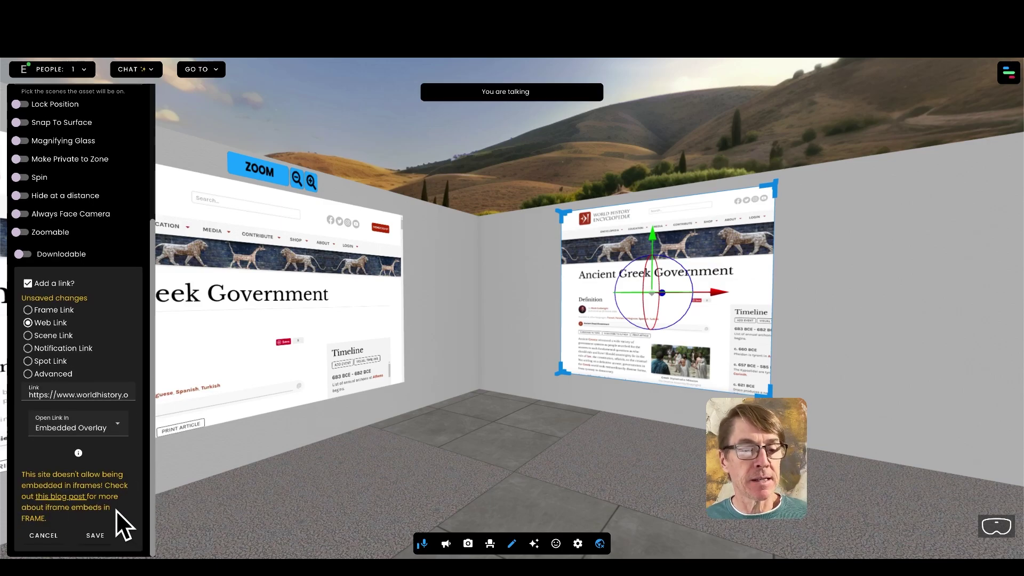
pyautogui.click(113, 425)
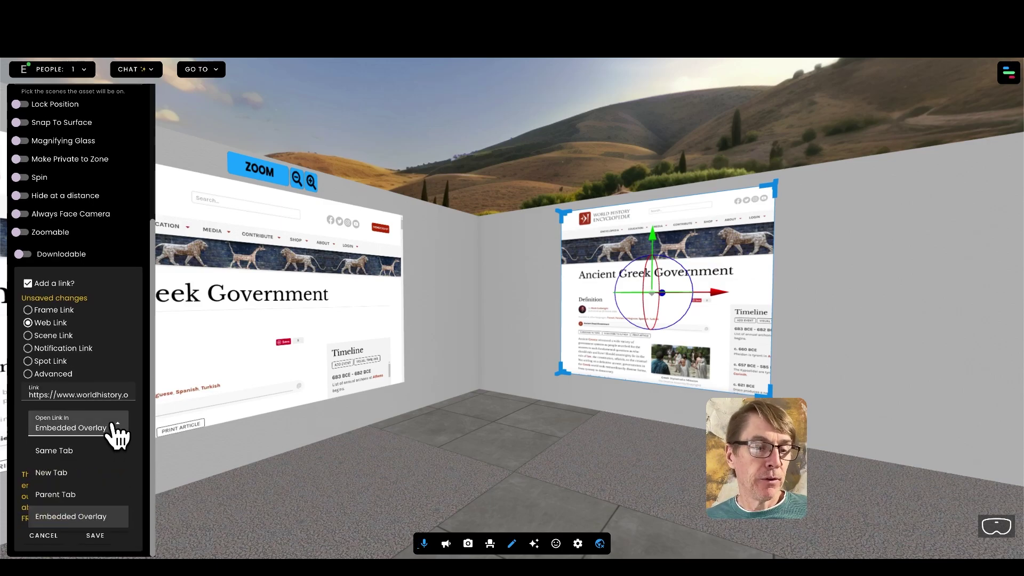
pyautogui.click(65, 474)
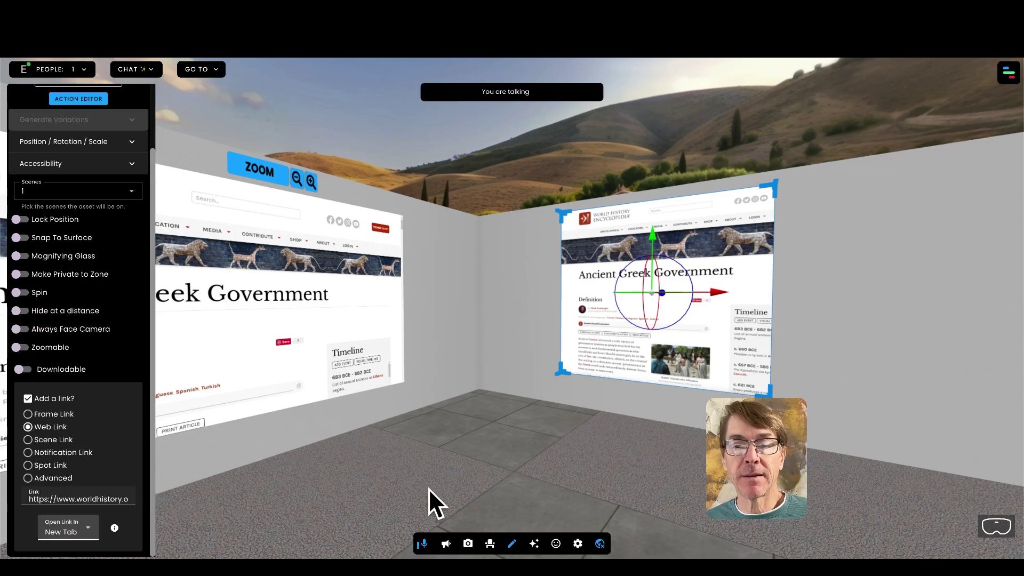
# Close the screenshot image's settings and browse the Ancient Greek Government article in the wall's remote browser
pyautogui.moveTo(479, 469); pyautogui.dragTo(399, 471)
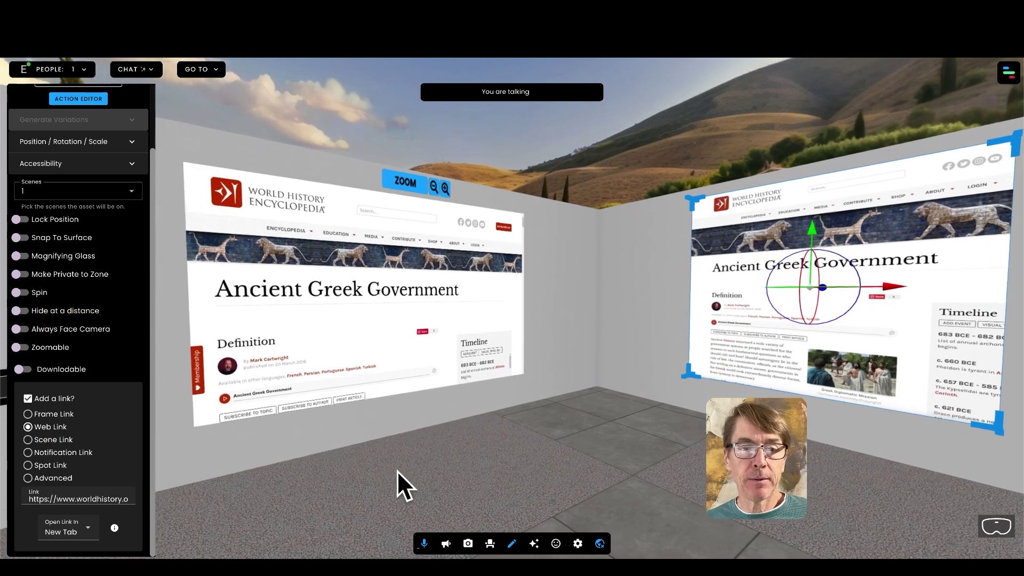
pyautogui.moveTo(519, 467); pyautogui.dragTo(464, 468)
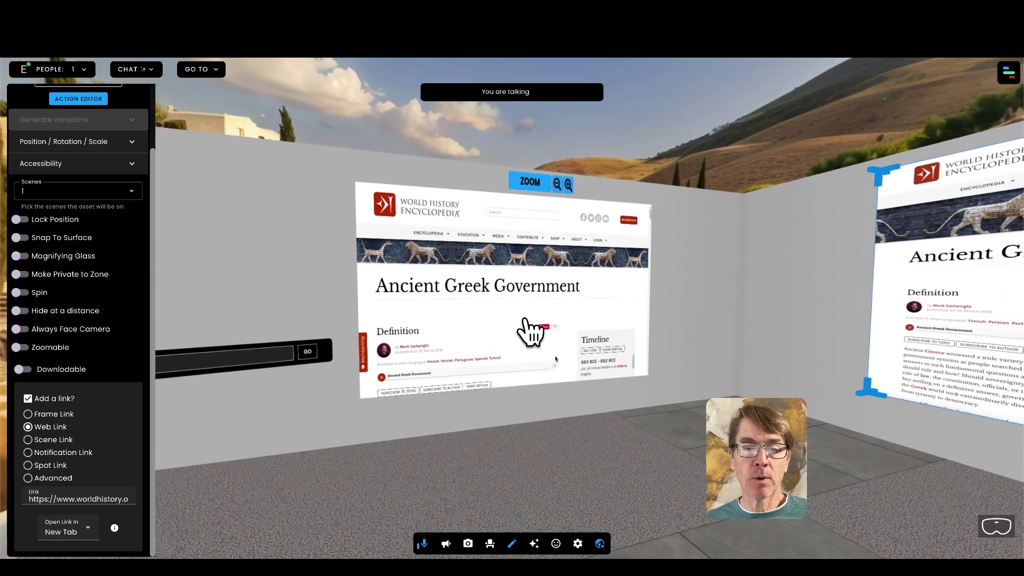
pyautogui.scroll(3, 137, 194)
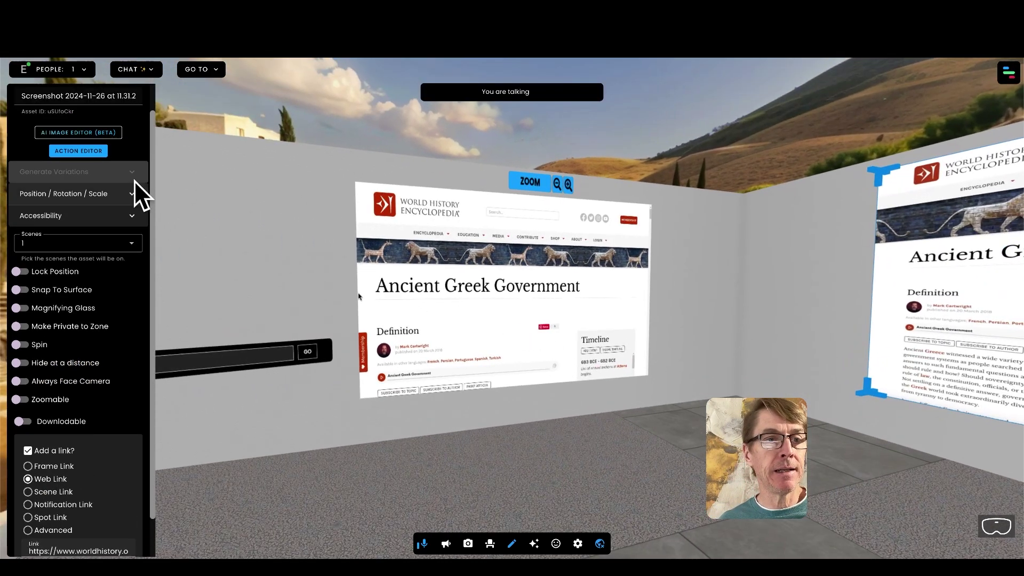
pyautogui.click(134, 102)
pyautogui.scroll(-10, 485, 343)
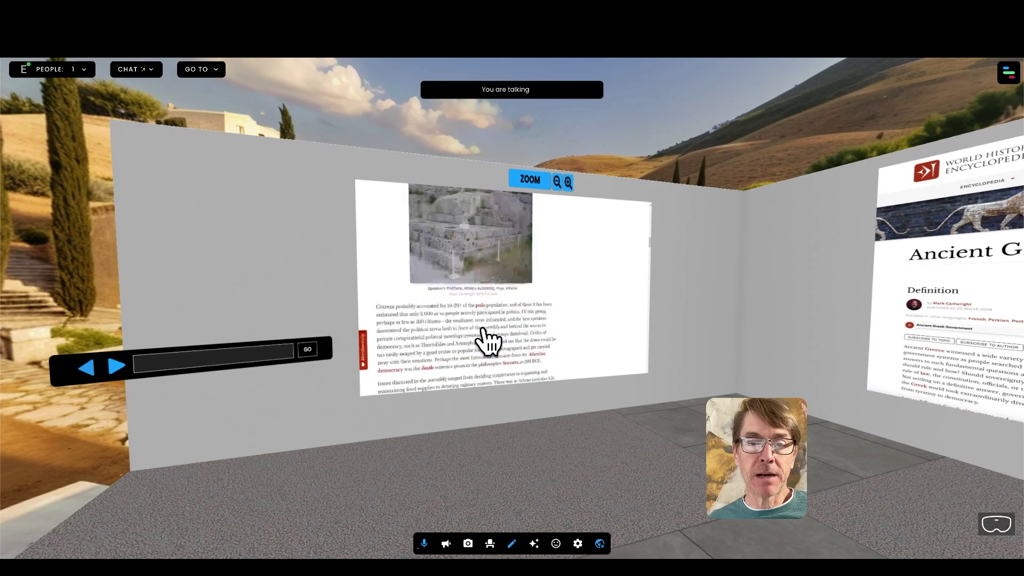
pyautogui.scroll(-10, 485, 343)
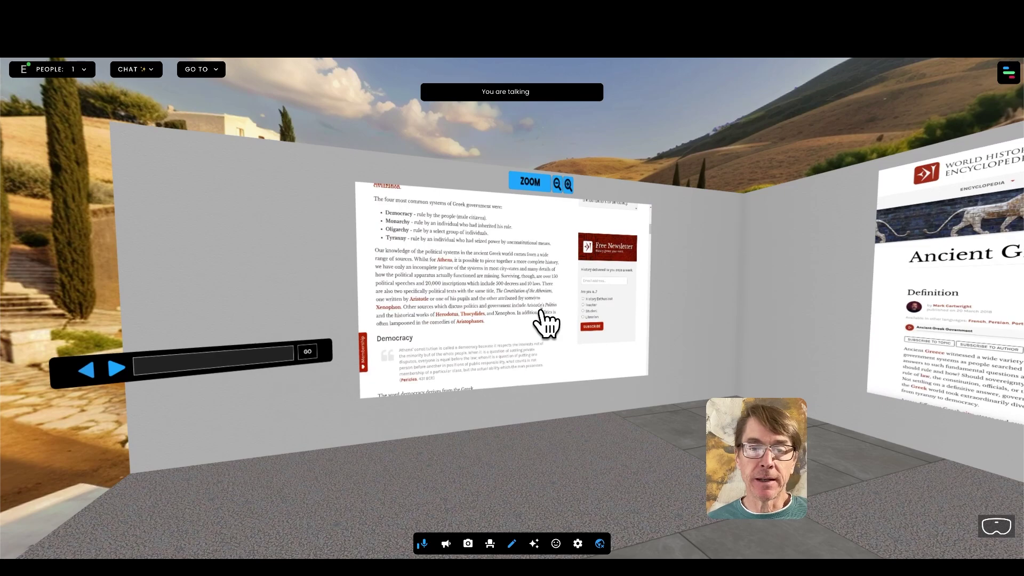
# Zoom in on the remote browser, browse the article at full size and zoom back out to the room
pyautogui.click(529, 182)
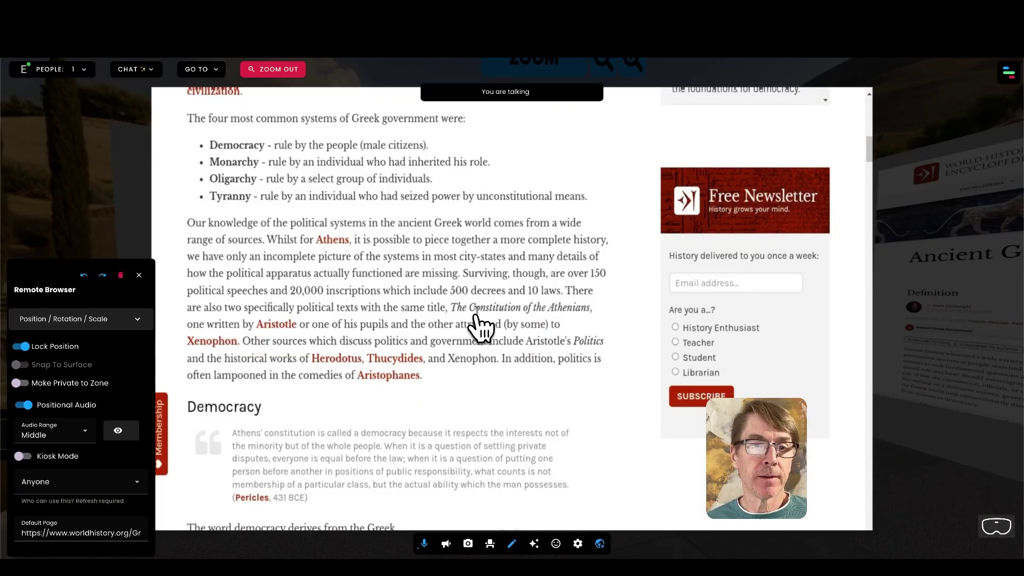
pyautogui.scroll(-15, 476, 320)
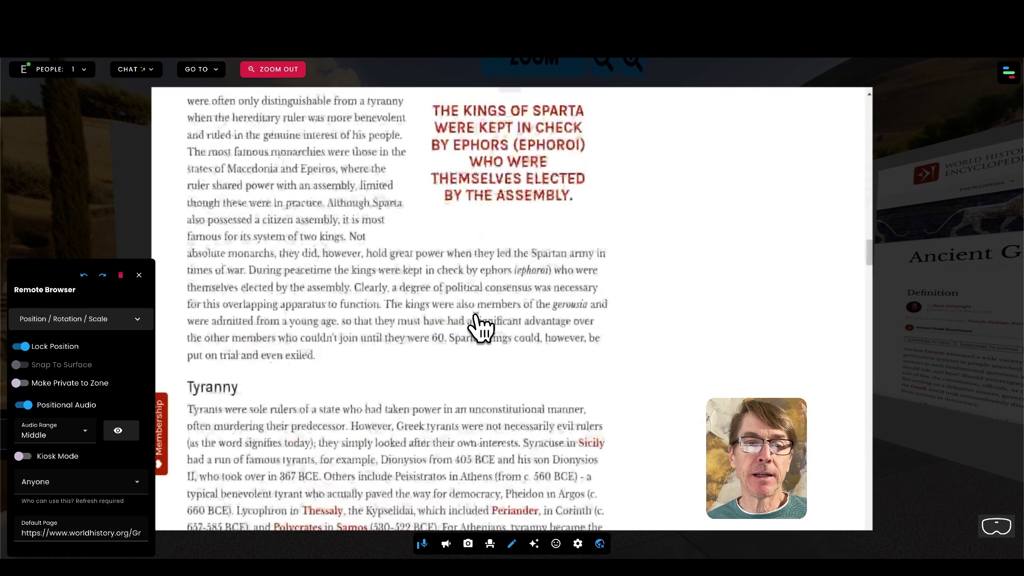
pyautogui.scroll(15, 480, 328)
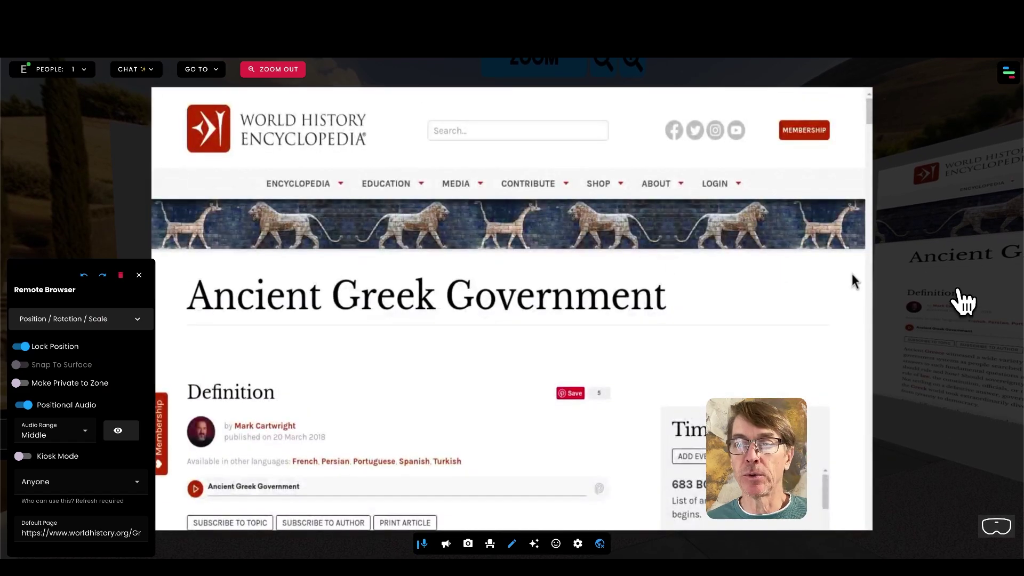
pyautogui.click(948, 314)
# Compare the remote browser with the linked screenshot on the walls and turn around to the Return archway
pyautogui.moveTo(559, 456); pyautogui.dragTo(610, 455)
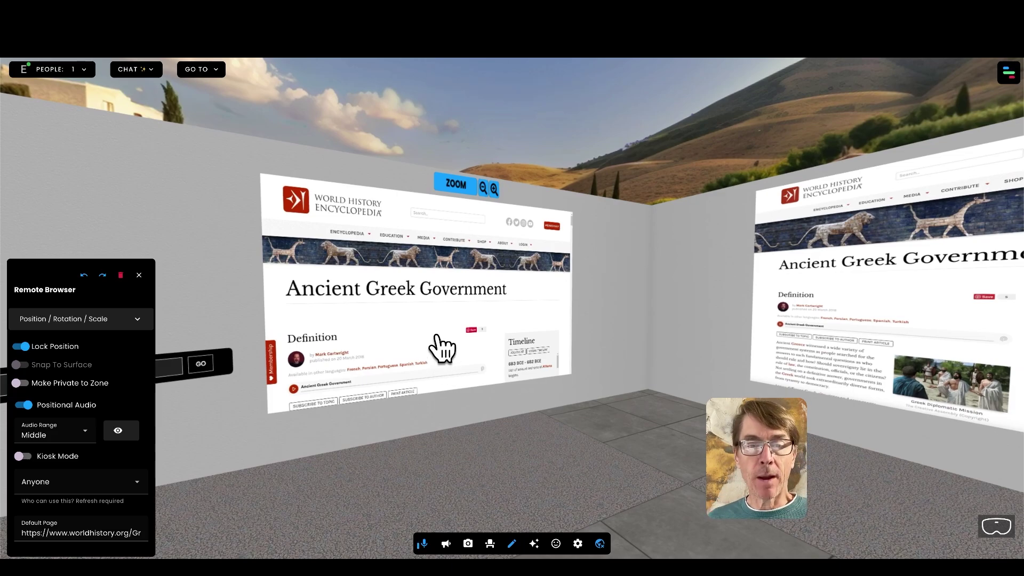
pyautogui.moveTo(446, 441); pyautogui.dragTo(485, 450)
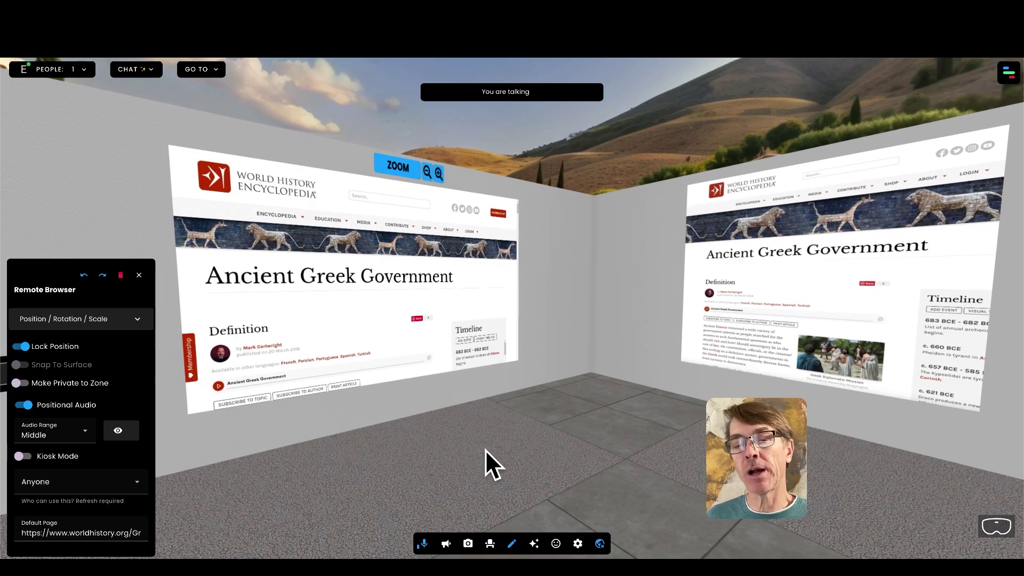
pyautogui.moveTo(395, 452); pyautogui.dragTo(457, 454)
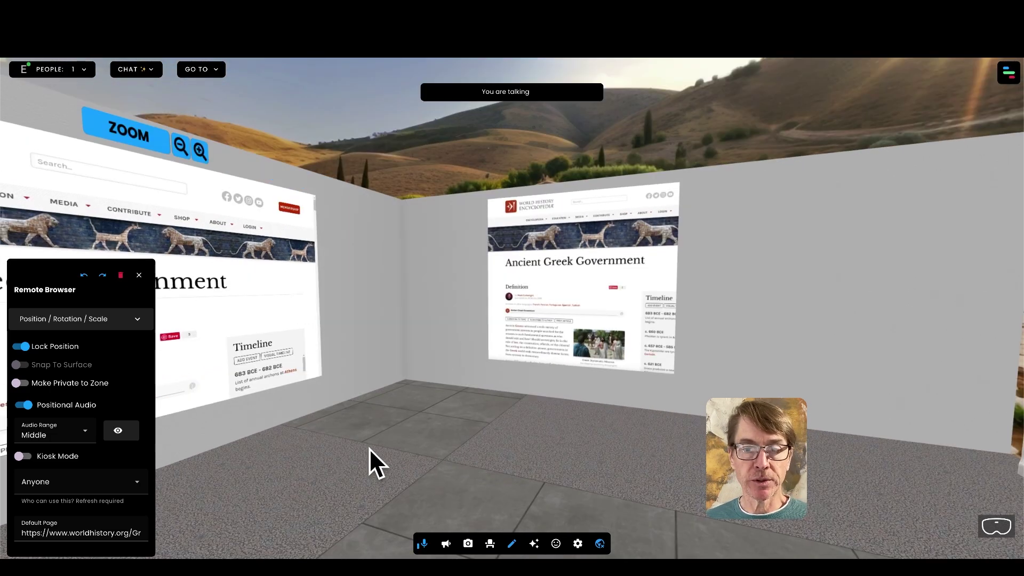
pyautogui.moveTo(267, 450); pyautogui.dragTo(376, 459)
pyautogui.moveTo(579, 465); pyautogui.dragTo(448, 473)
pyautogui.press('Up')
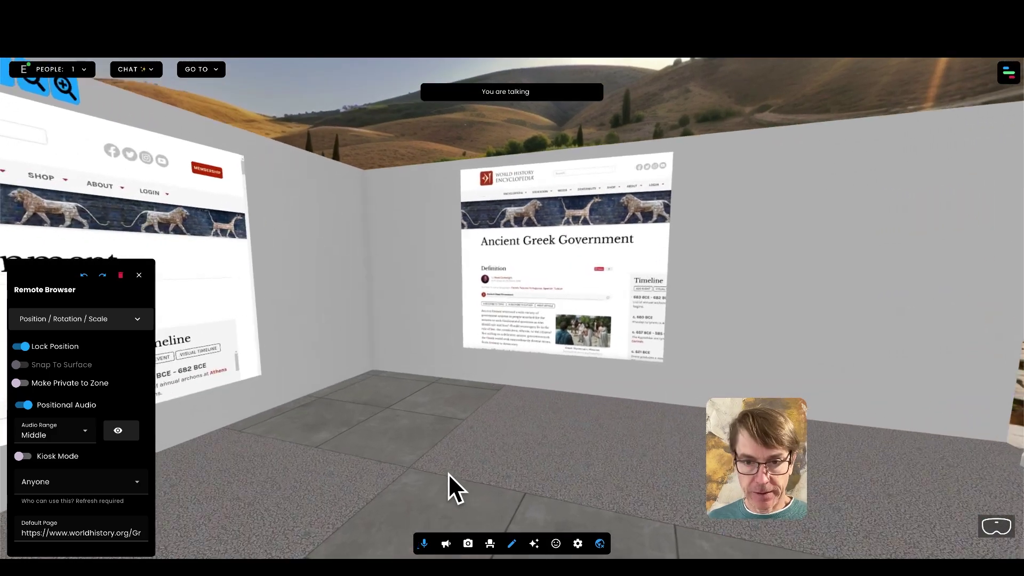
pyautogui.press('Right')
pyautogui.press('Right')
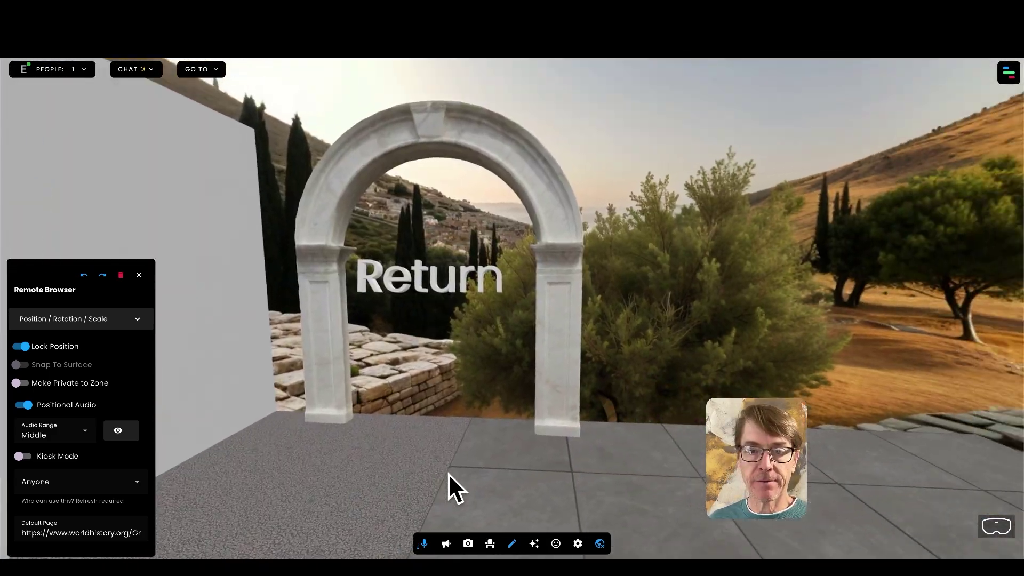
# Open the Return archway model's Action Editor and inspect its Proximity trigger and Go To action parameters
pyautogui.click(544, 230)
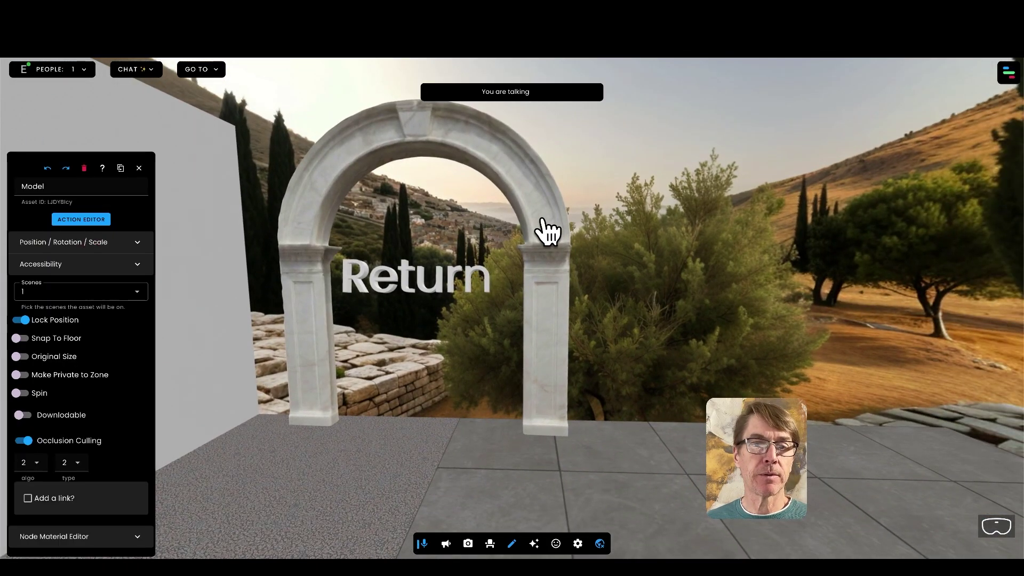
pyautogui.click(80, 218)
pyautogui.click(131, 177)
pyautogui.click(347, 177)
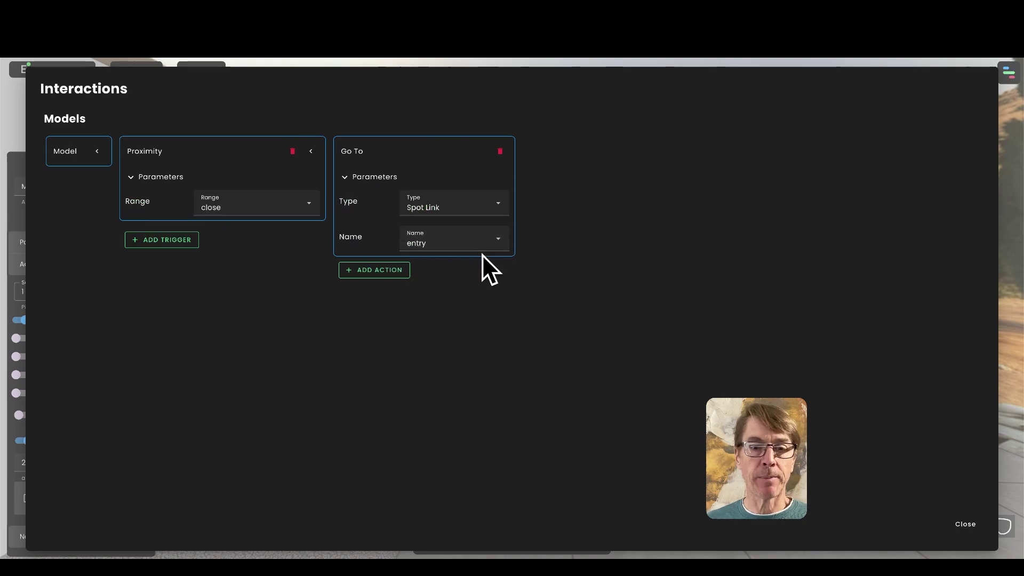
# Close the Return archway's interactions, leave edit mode, and walk through it to the entry room, turning to face the READ portal
pyautogui.click(966, 524)
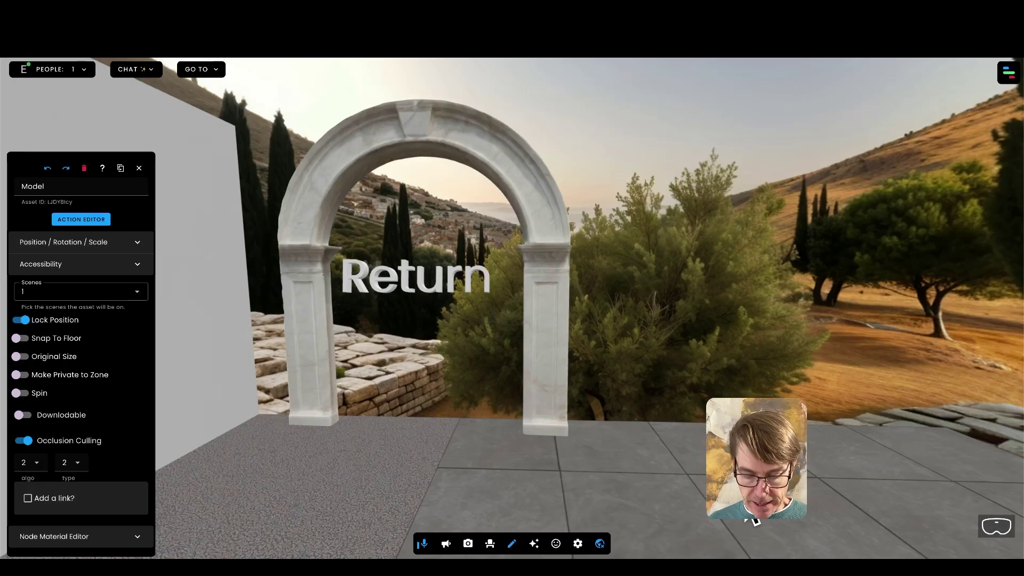
pyautogui.click(512, 544)
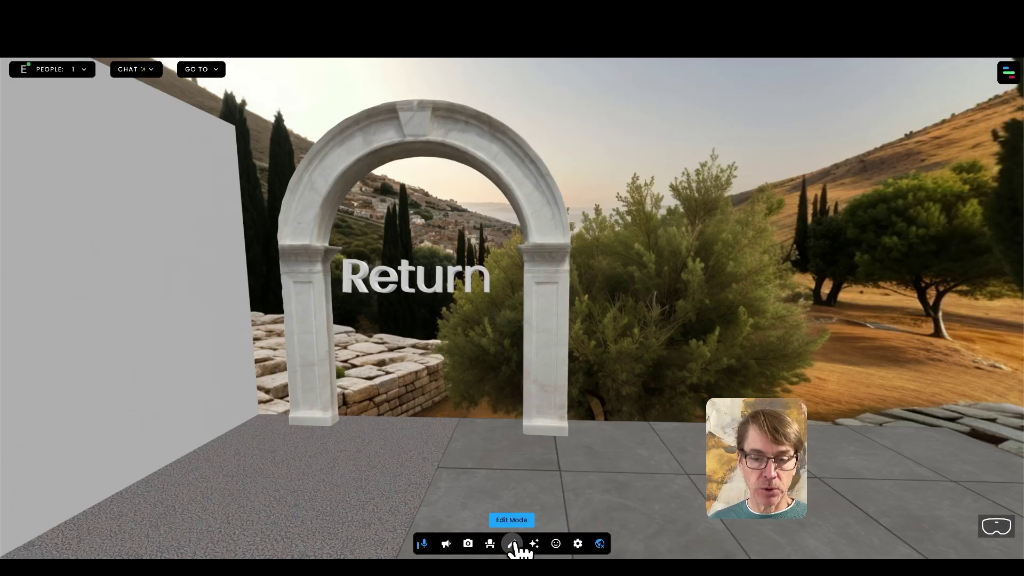
pyautogui.press('w')
pyautogui.press('w')
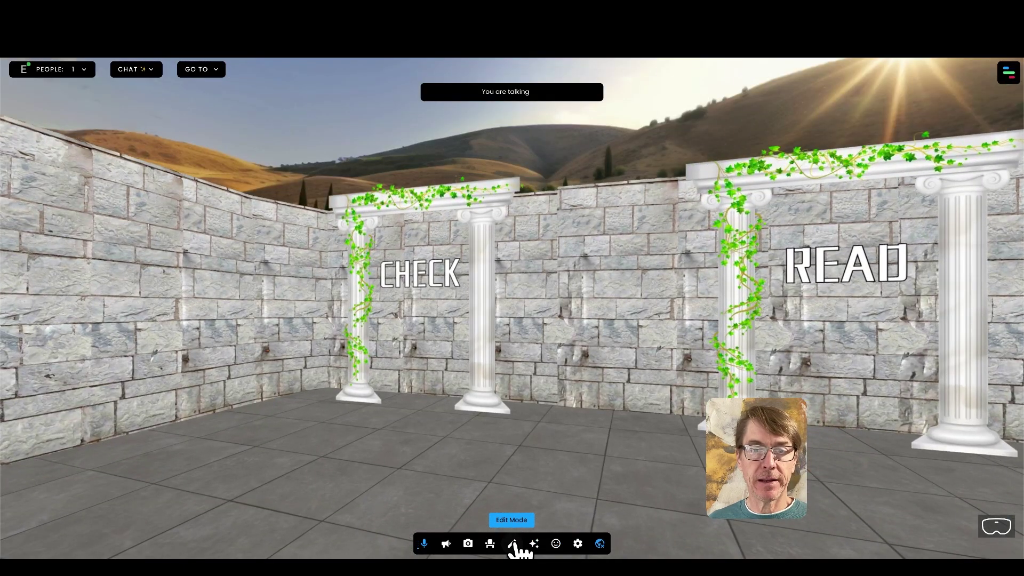
pyautogui.moveTo(648, 476); pyautogui.dragTo(728, 495)
pyautogui.moveTo(634, 504); pyautogui.dragTo(683, 498)
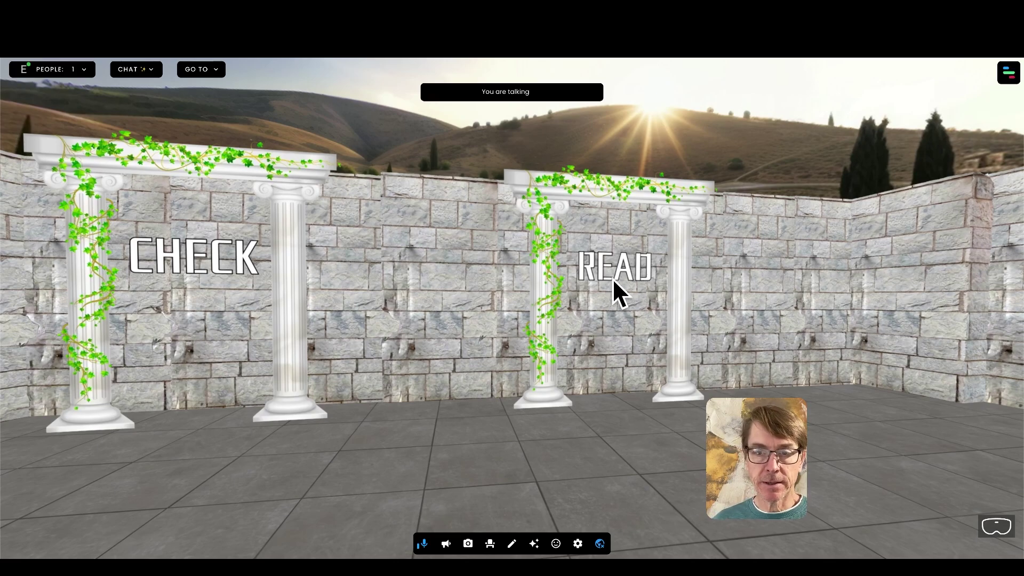
# Open the READ portal image's Action Editor in edit mode and add a Proximity trigger with its range set to close
pyautogui.click(513, 545)
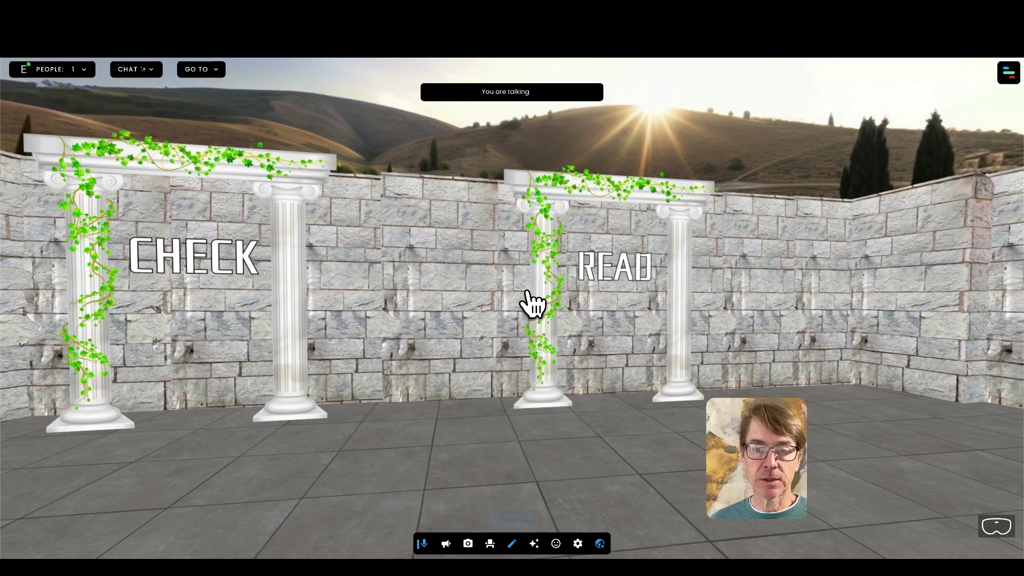
pyautogui.click(555, 303)
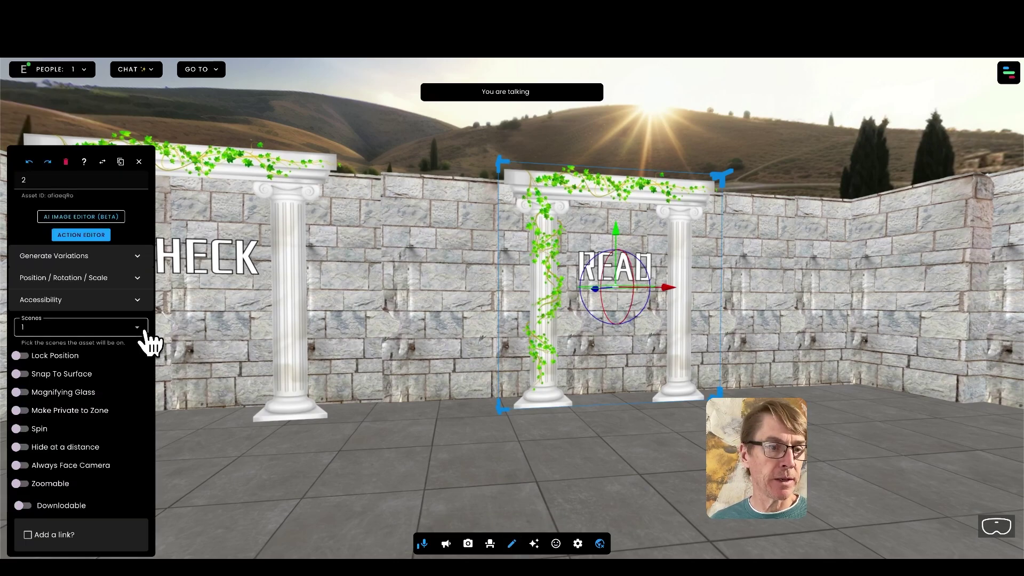
pyautogui.click(85, 235)
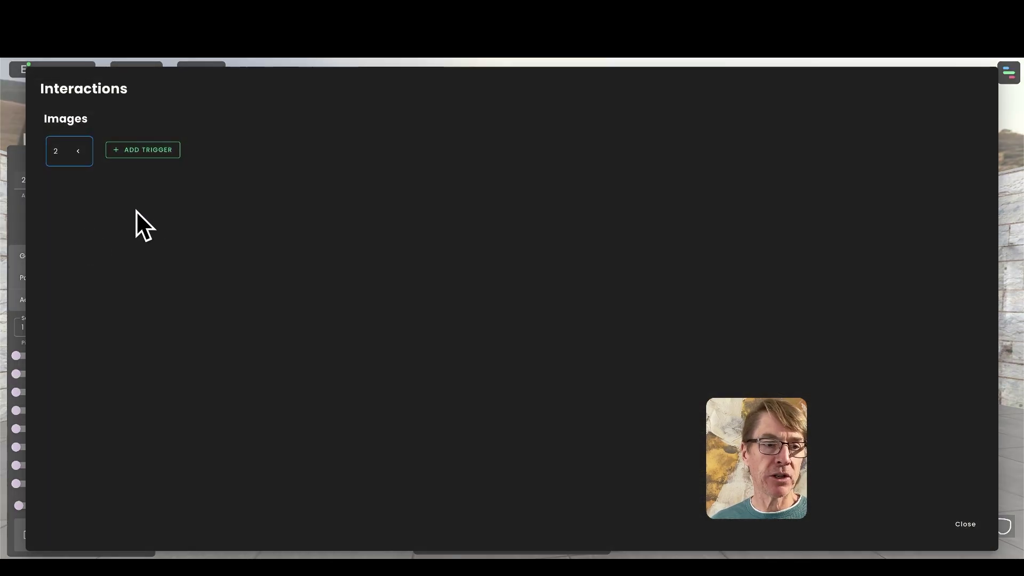
pyautogui.click(140, 150)
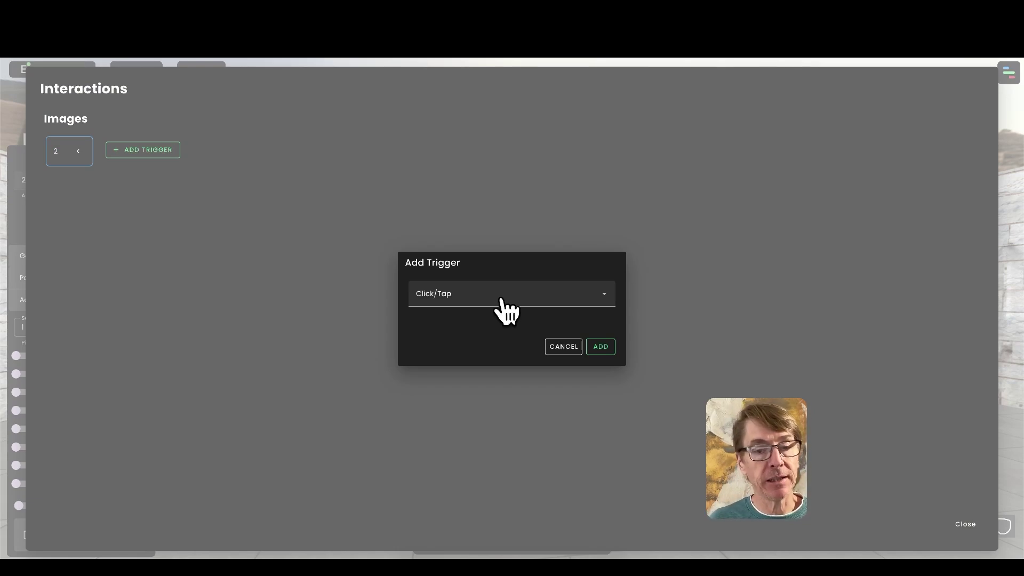
pyautogui.click(503, 297)
pyautogui.click(454, 341)
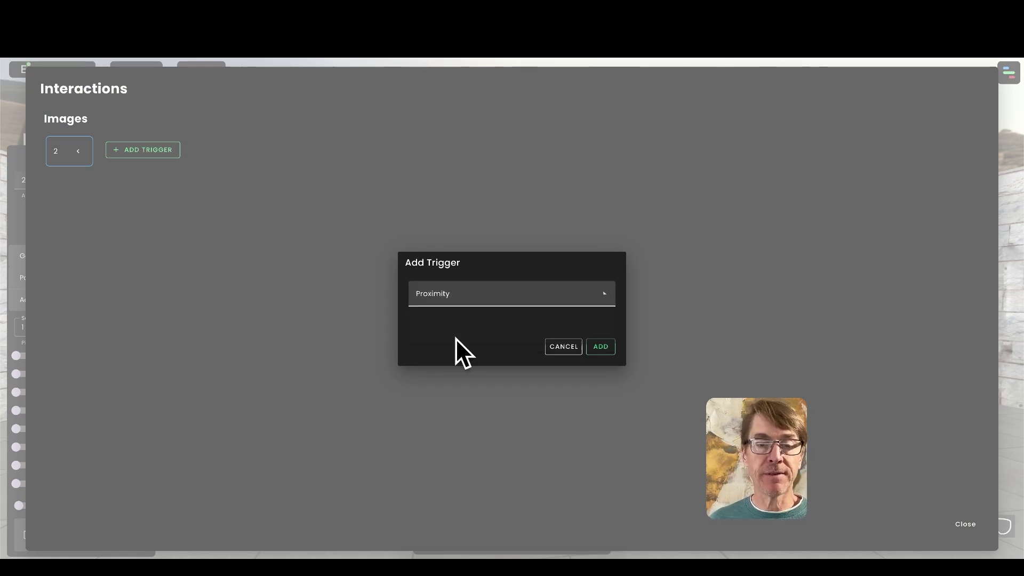
pyautogui.click(601, 347)
pyautogui.click(231, 209)
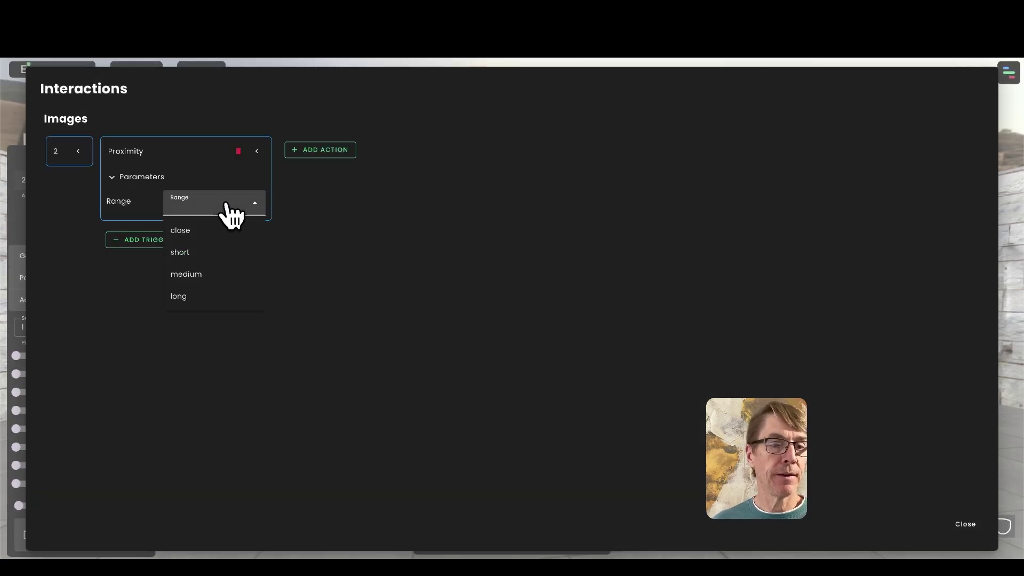
pyautogui.click(184, 231)
# Add a Go To action of type Spot Link targeting the spot named read, then close the editor and leave edit mode
pyautogui.click(357, 149)
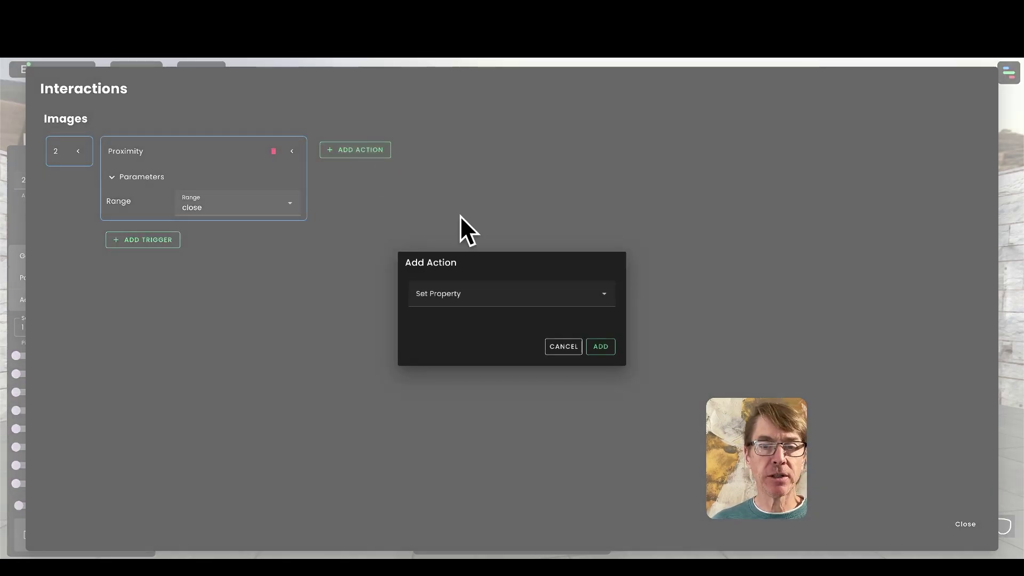
pyautogui.click(519, 295)
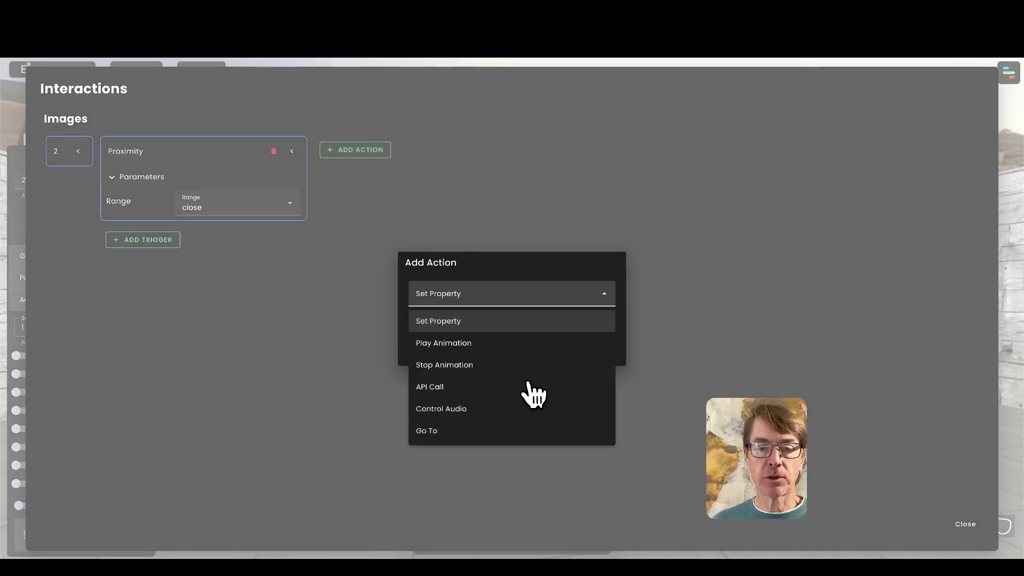
pyautogui.click(422, 433)
pyautogui.click(463, 210)
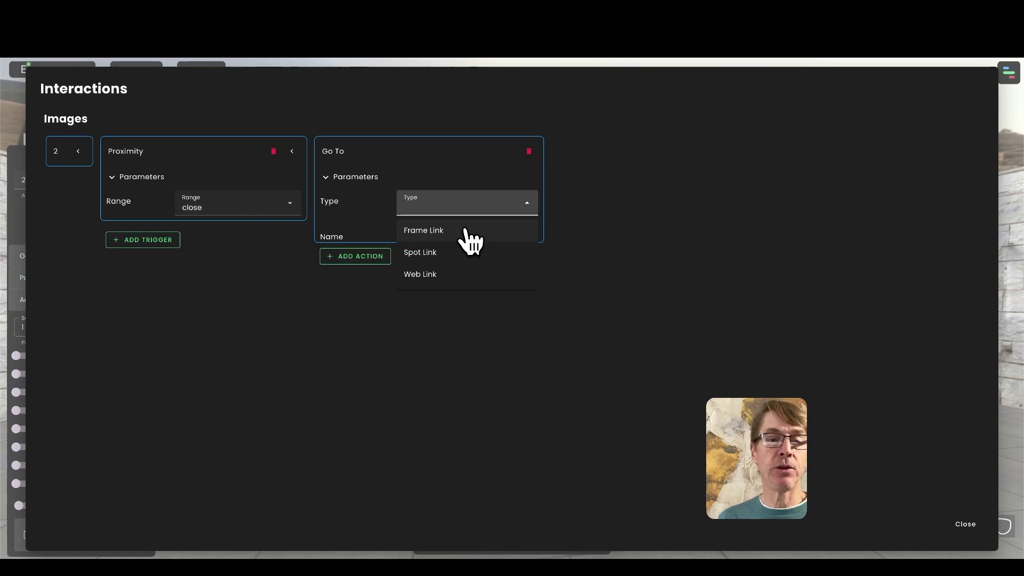
pyautogui.click(420, 252)
pyautogui.click(457, 242)
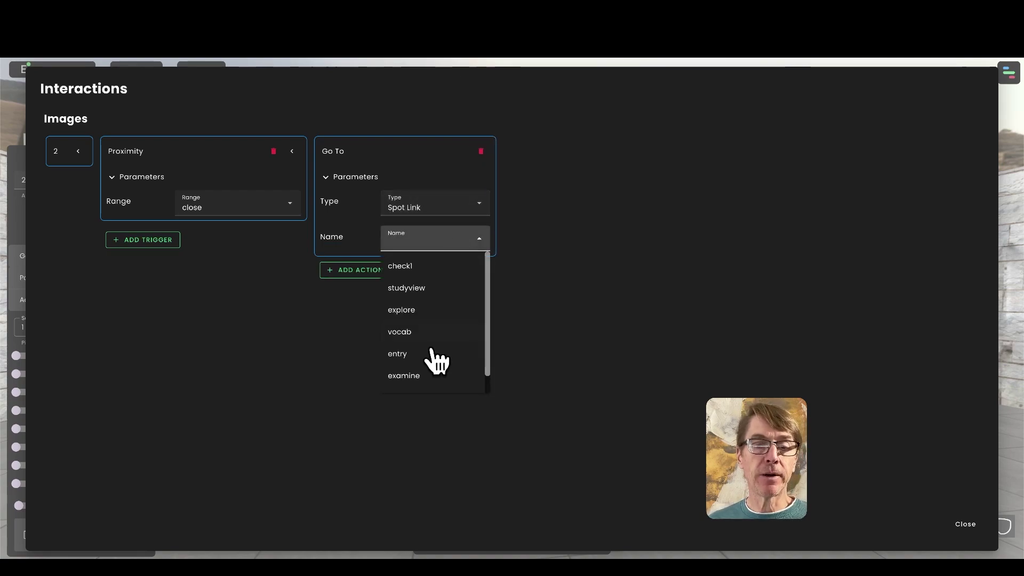
pyautogui.scroll(-1, 437, 349)
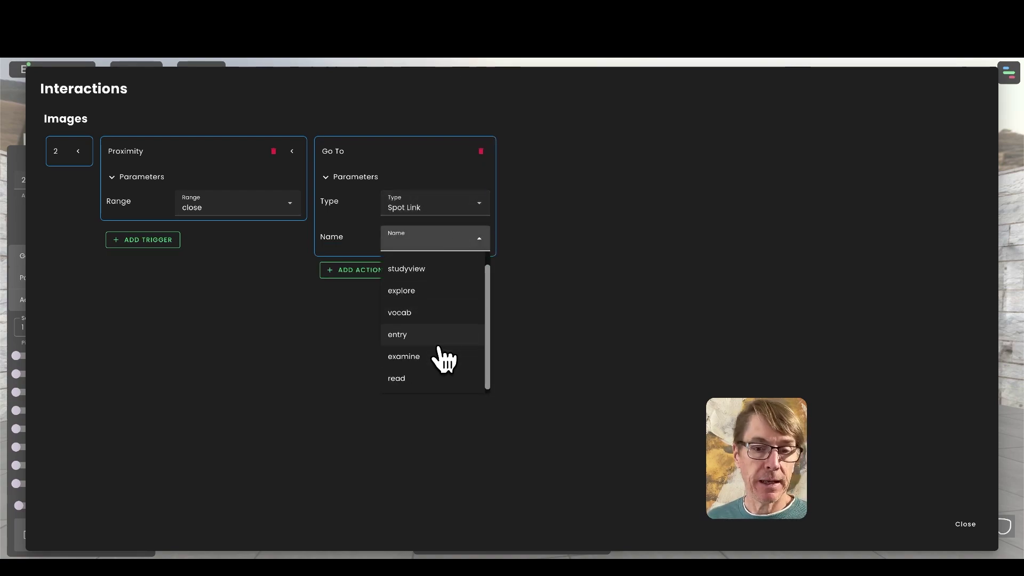
pyautogui.click(399, 380)
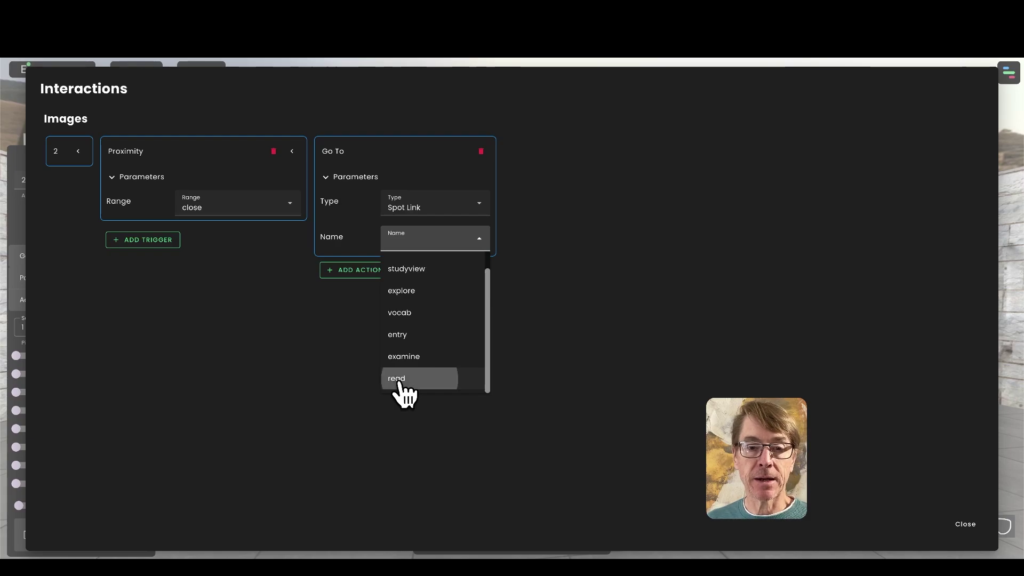
pyautogui.click(965, 524)
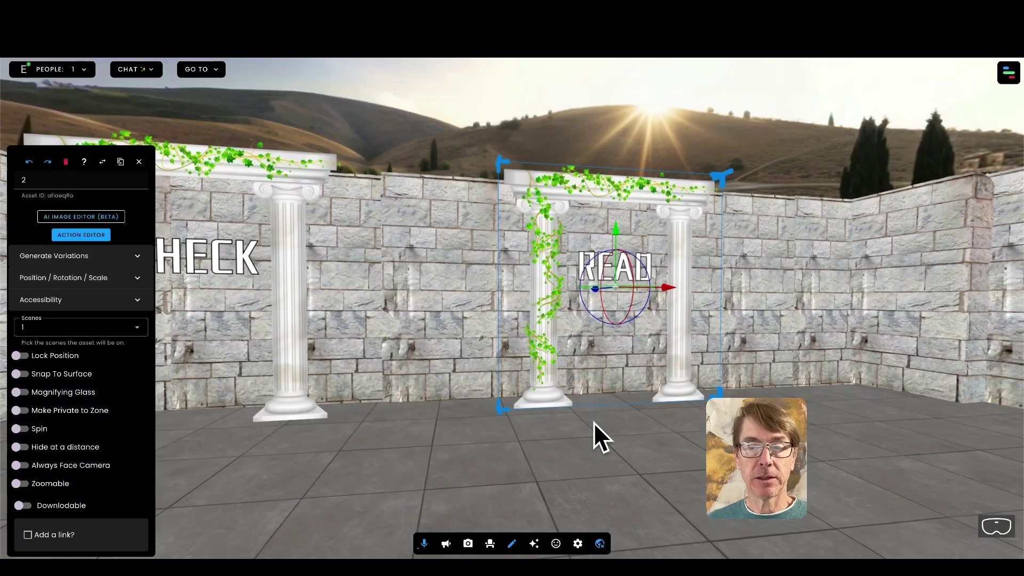
pyautogui.click(512, 543)
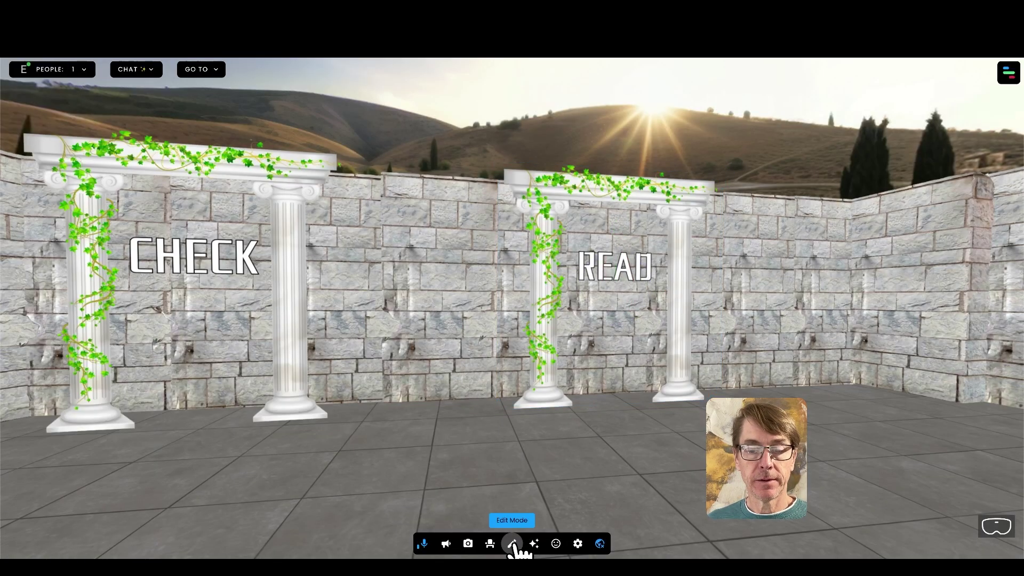
# Walk through the READ portal to test the link and look around the destination room
pyautogui.press('w')
pyautogui.press('Right')
pyautogui.press('Up')
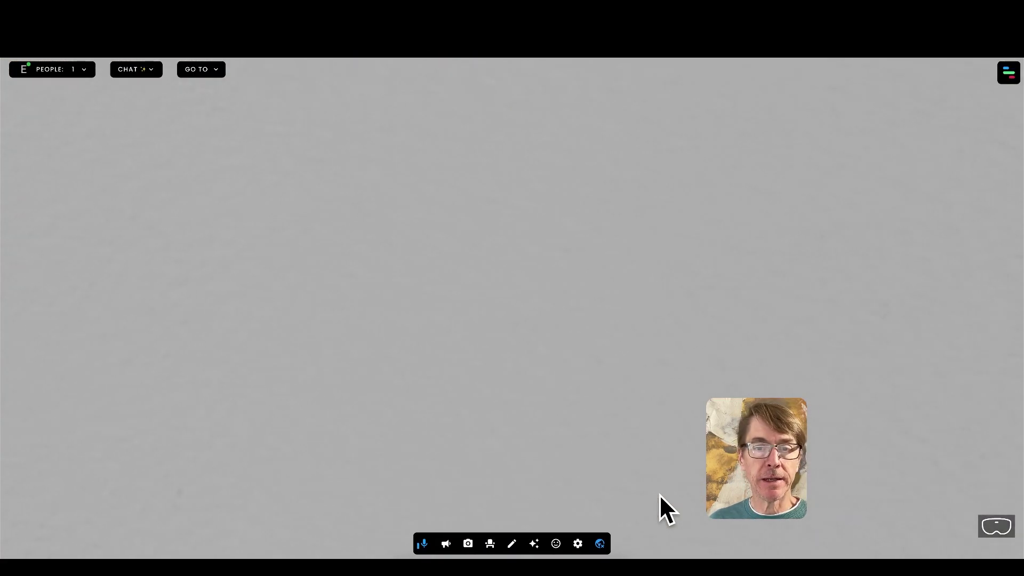
pyautogui.press('Up')
pyautogui.press('Up')
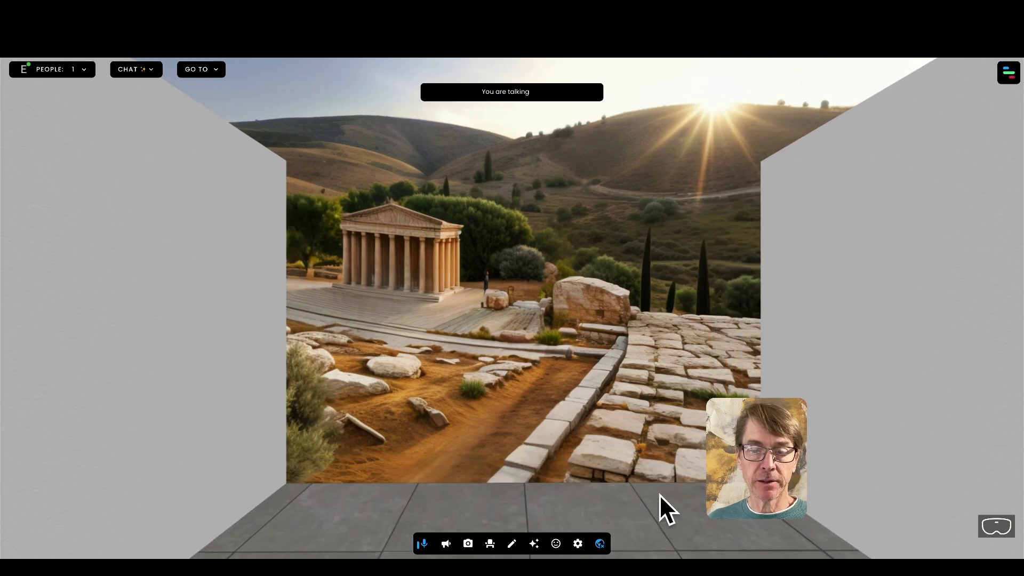
pyautogui.press('Left')
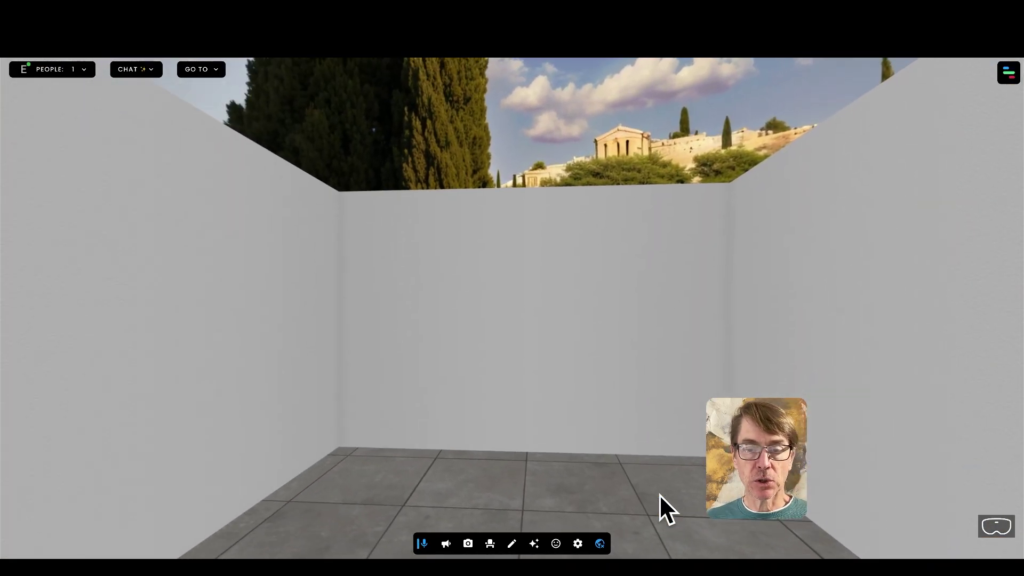
# Select the read spawn spot marker in edit mode and shift it slightly away from the room's back wall
pyautogui.click(512, 543)
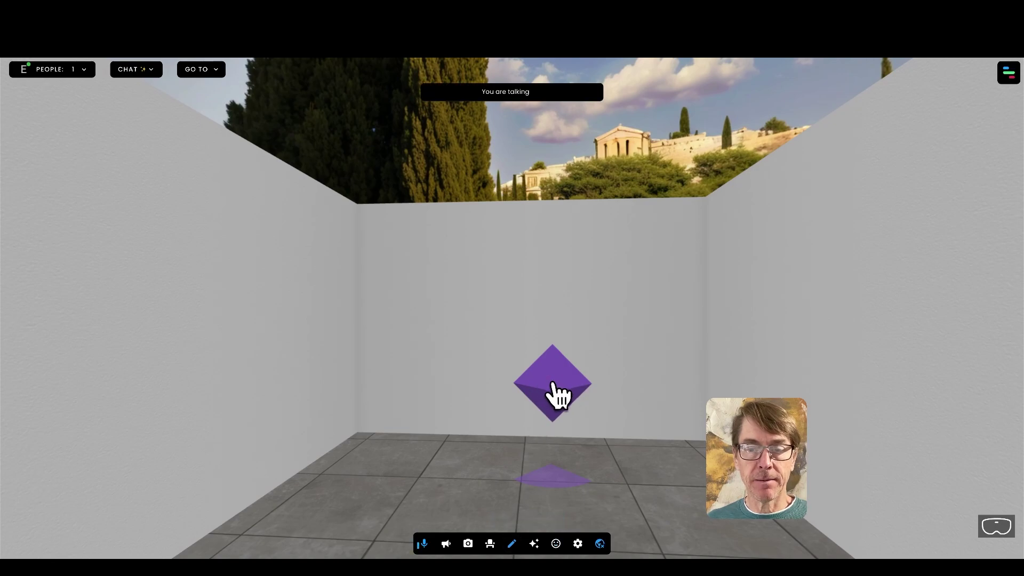
pyautogui.click(554, 394)
pyautogui.moveTo(553, 381)
pyautogui.mouseDown()
pyautogui.moveTo(549, 370)
pyautogui.moveTo(556, 391)
pyautogui.mouseUp()
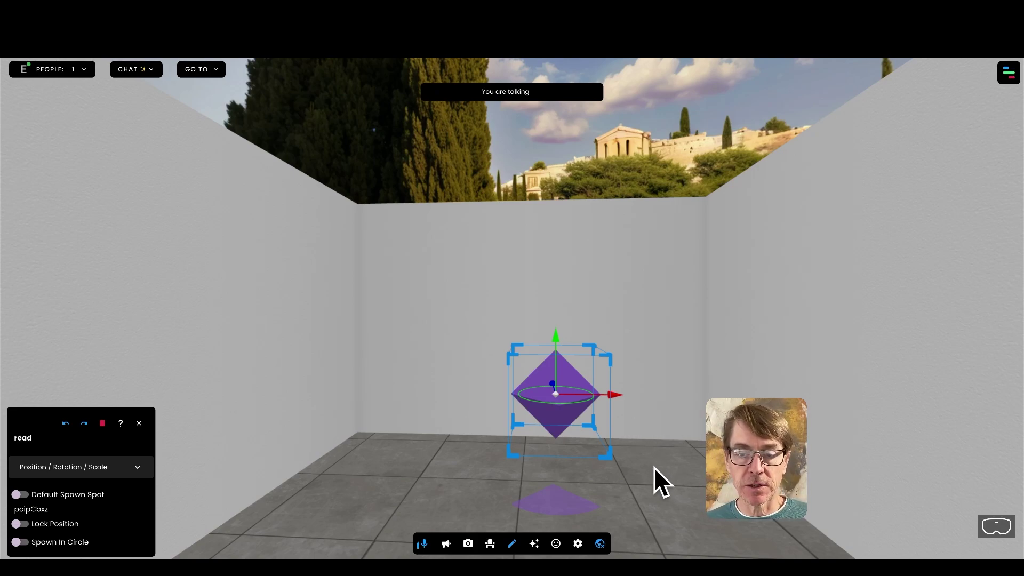
# Move around the empty read room and examine its bare walls, its open side and the spawn spot's placement
pyautogui.press('w')
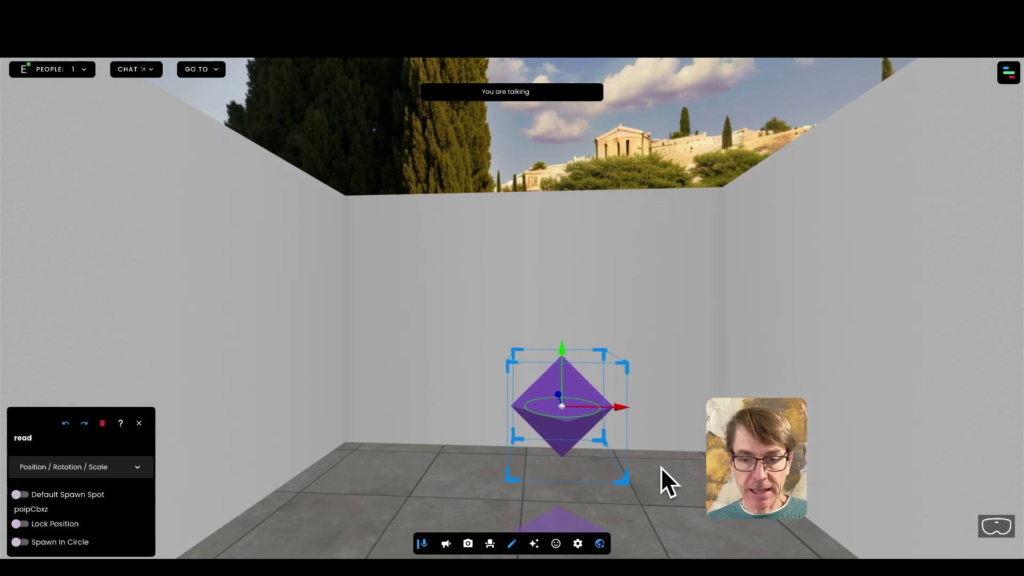
pyautogui.press('Right')
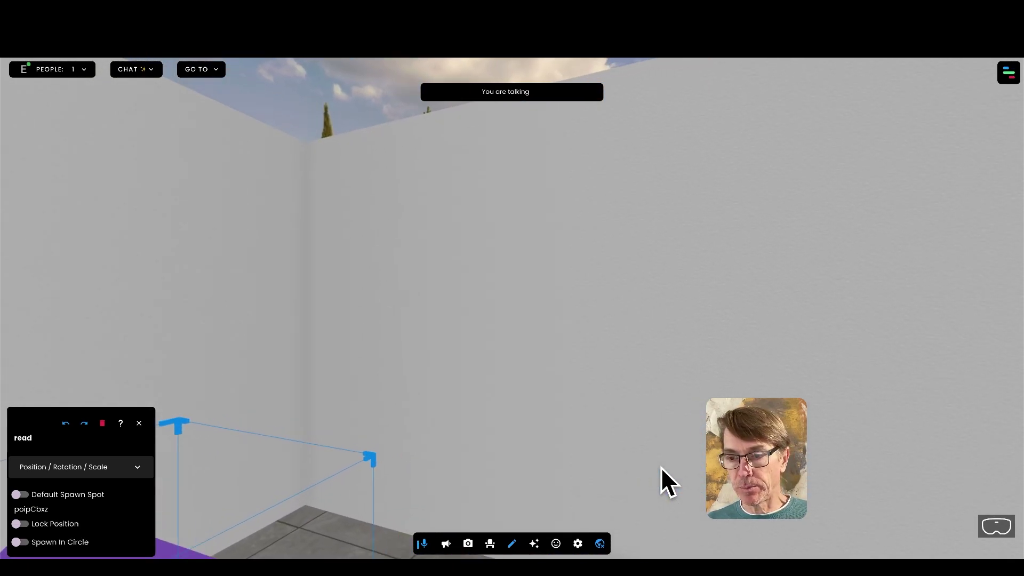
pyautogui.press('Right')
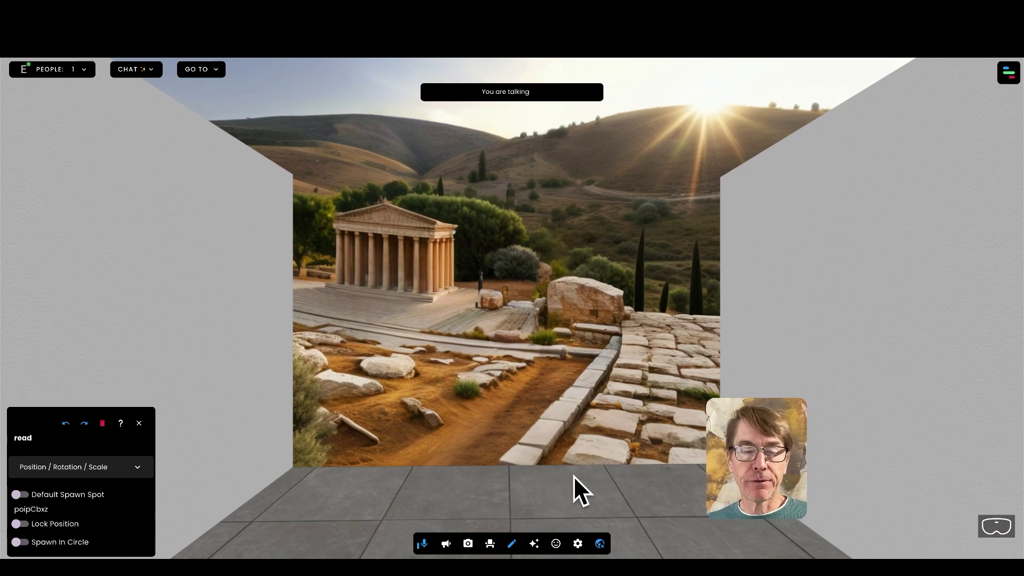
pyautogui.press('Up')
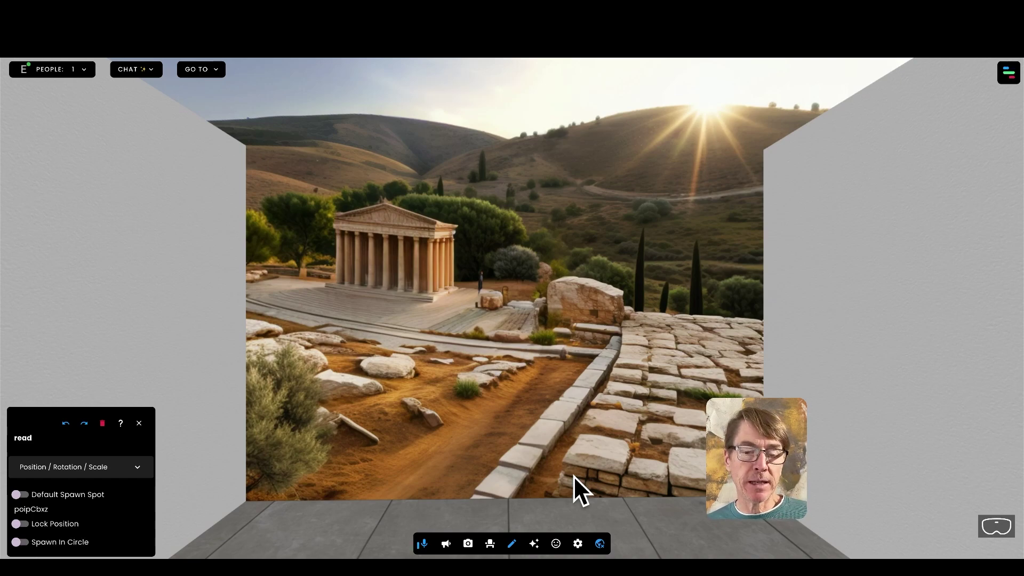
pyautogui.press('Down')
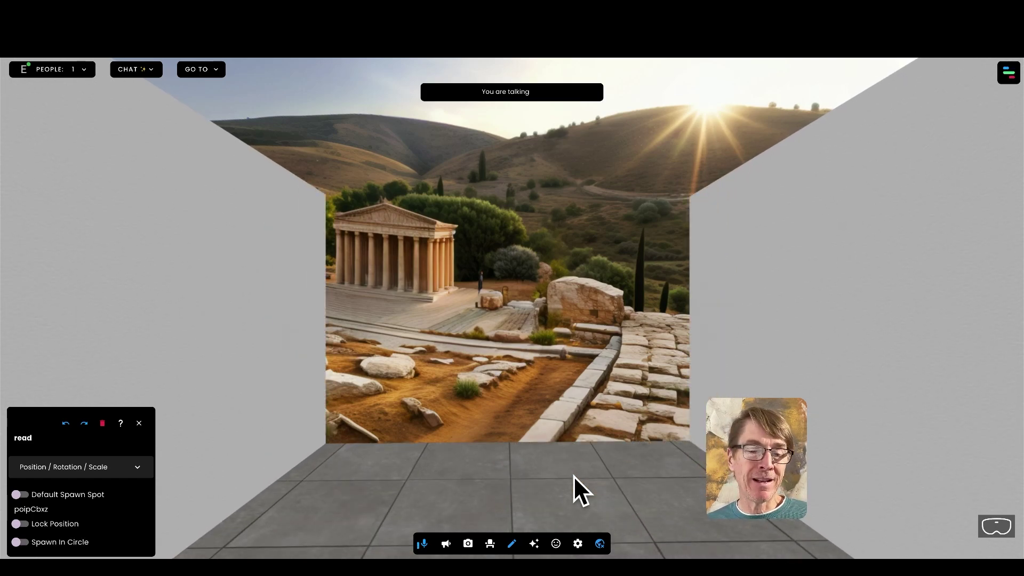
pyautogui.press('Left')
pyautogui.press('Left')
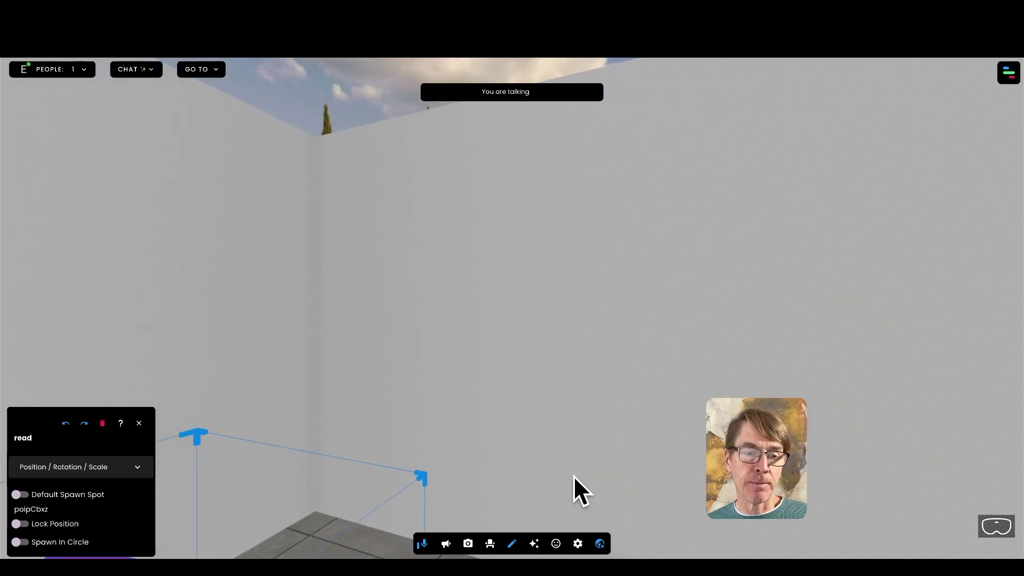
pyautogui.press('Left')
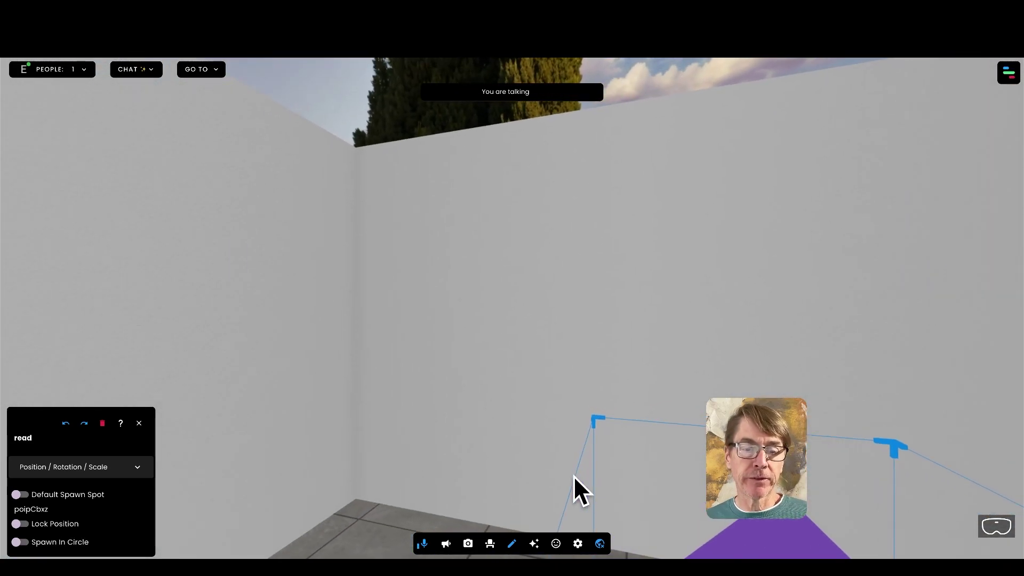
pyautogui.press('Right')
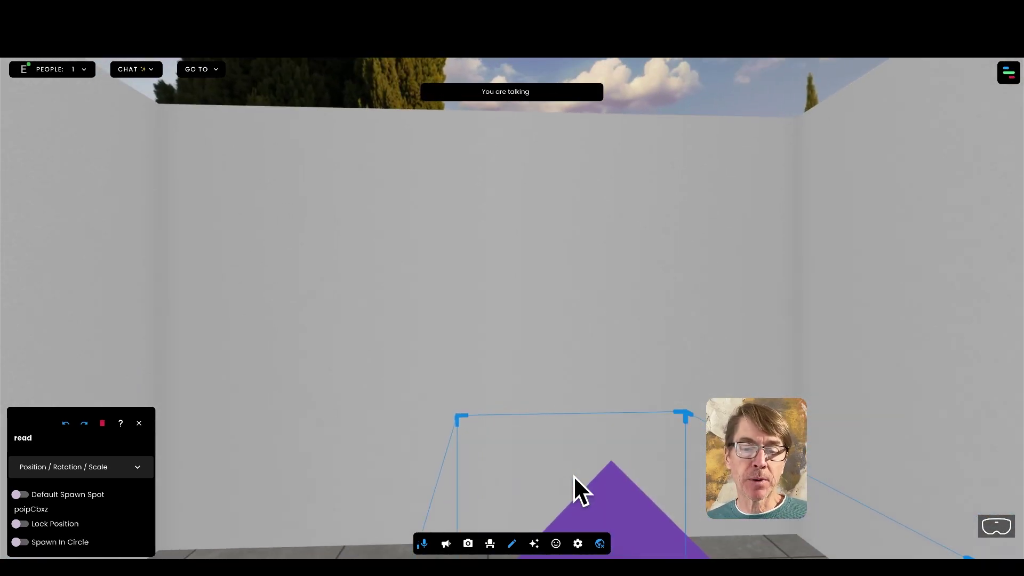
pyautogui.press('Left')
pyautogui.press('Right')
pyautogui.press('Right')
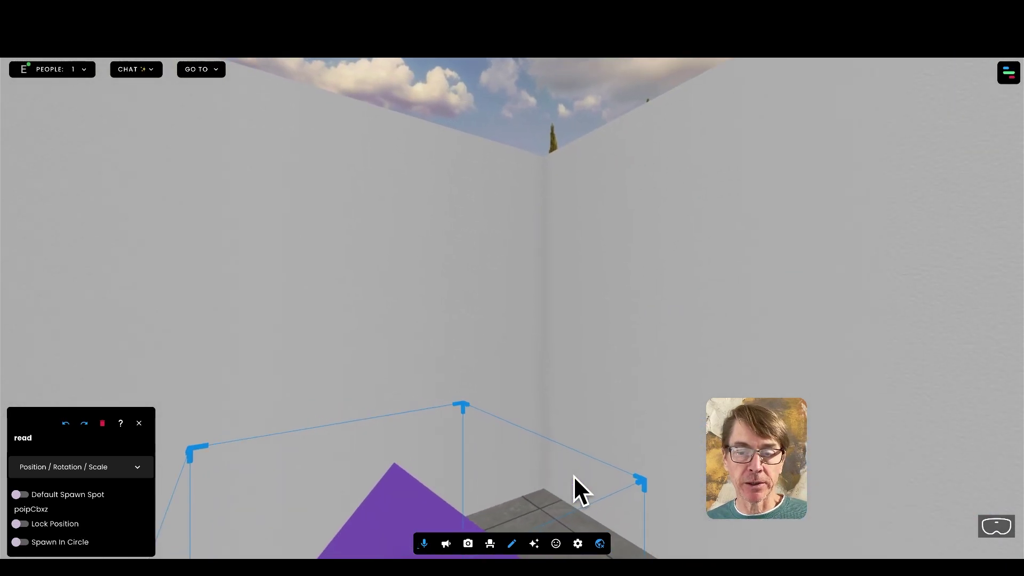
pyautogui.click(574, 476)
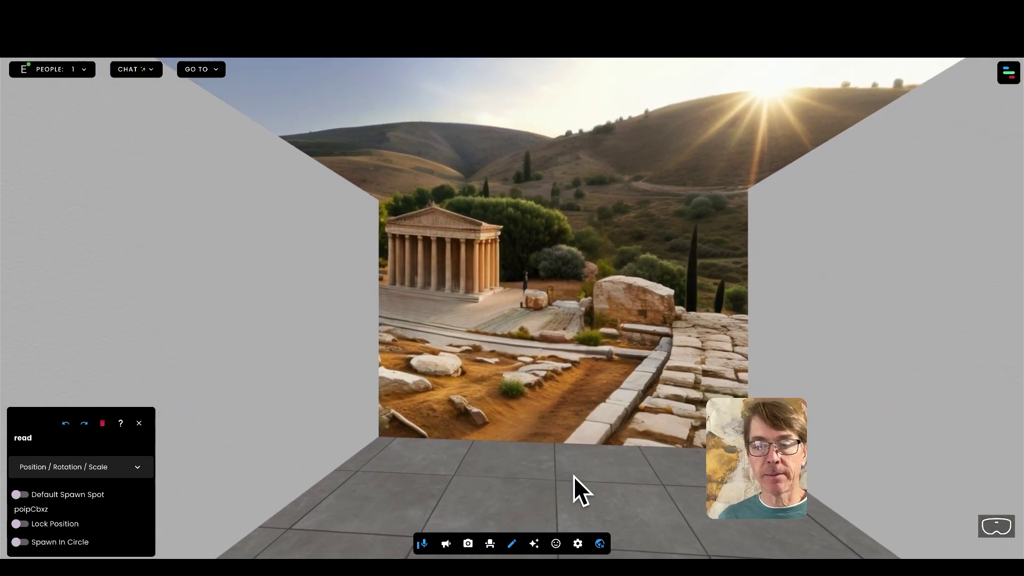
# Add the archway_in_marble_cu 3D model from the inventory to the open side of the read room
pyautogui.click(533, 543)
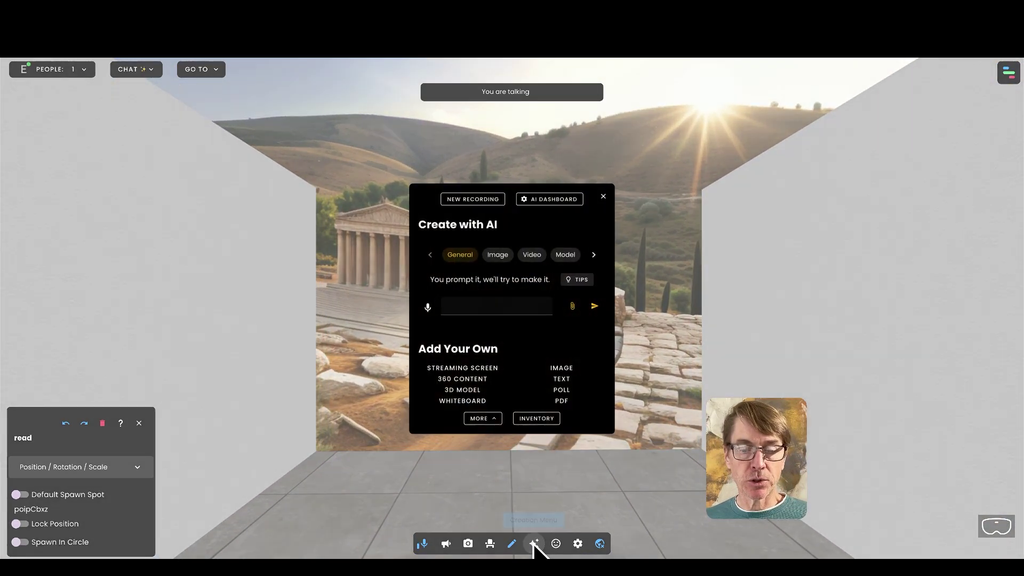
pyautogui.click(465, 390)
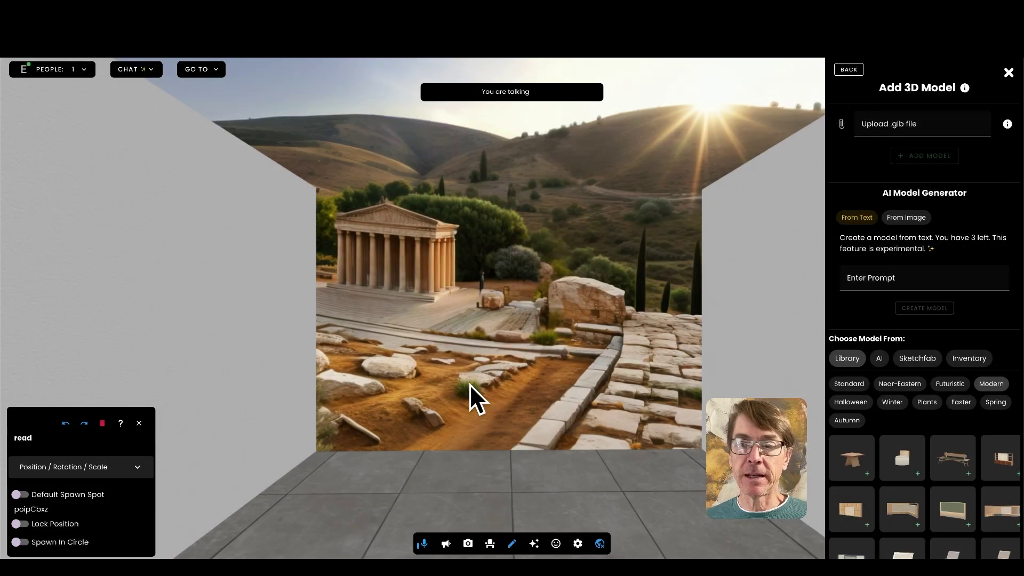
pyautogui.click(975, 360)
pyautogui.scroll(-2, 976, 416)
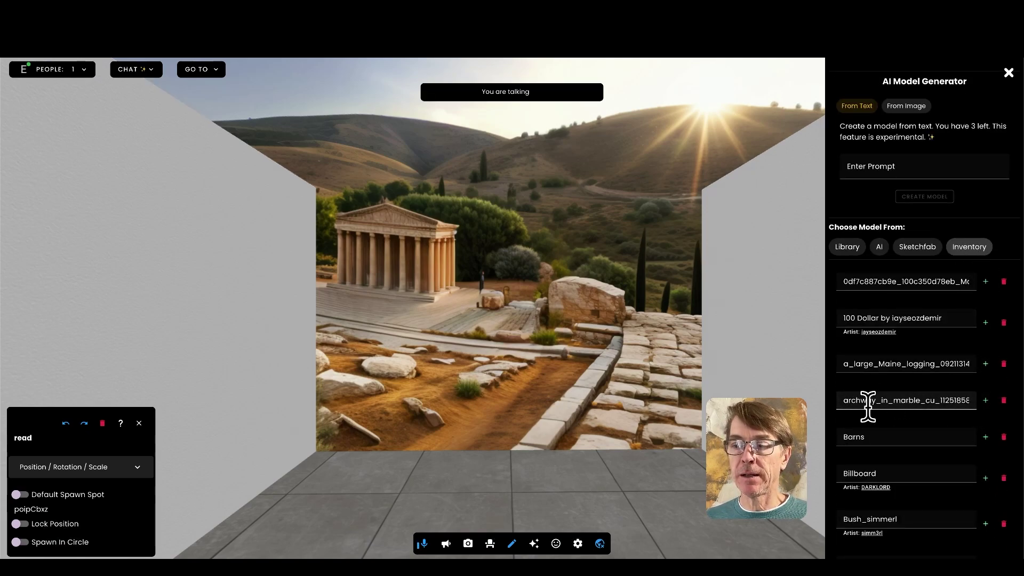
pyautogui.click(986, 401)
pyautogui.click(569, 340)
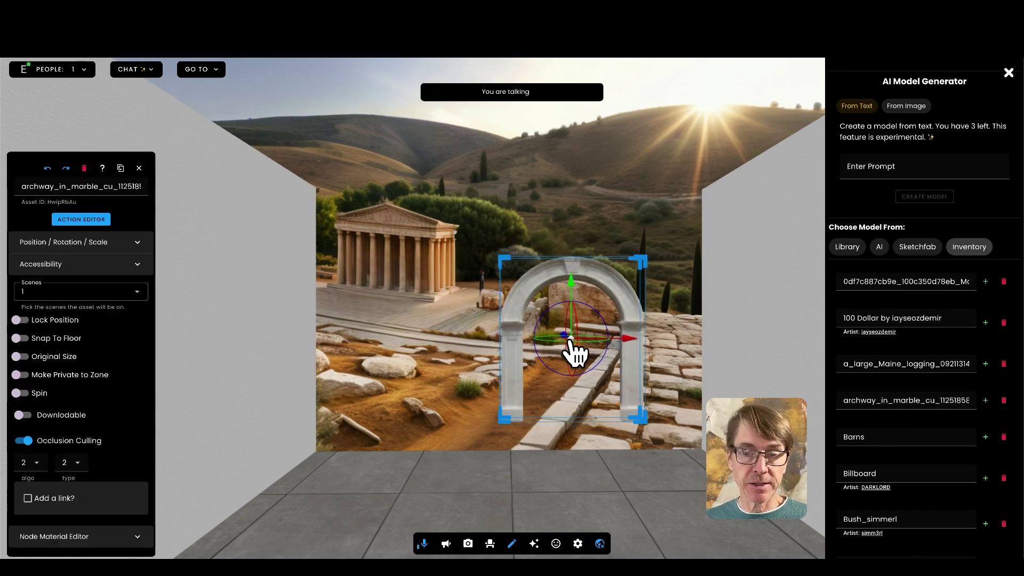
# Lower the marble archway to the floor, enlarge it and centre it in the room's open side
pyautogui.moveTo(570, 279); pyautogui.dragTo(572, 346)
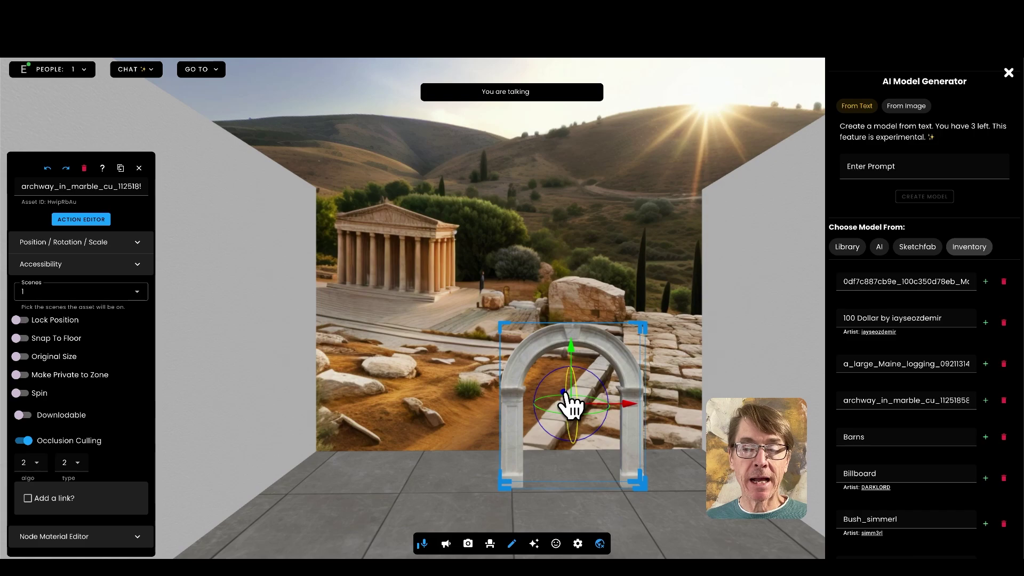
pyautogui.moveTo(630, 406)
pyautogui.mouseDown()
pyautogui.moveTo(537, 407)
pyautogui.moveTo(640, 413)
pyautogui.mouseUp()
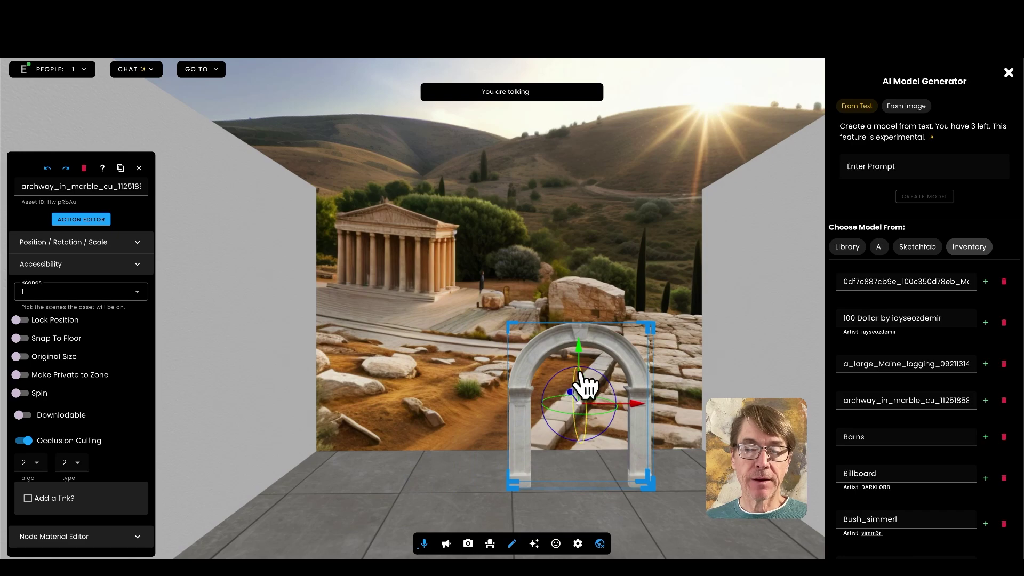
pyautogui.moveTo(582, 350)
pyautogui.mouseDown()
pyautogui.moveTo(586, 277)
pyautogui.moveTo(582, 355)
pyautogui.mouseUp()
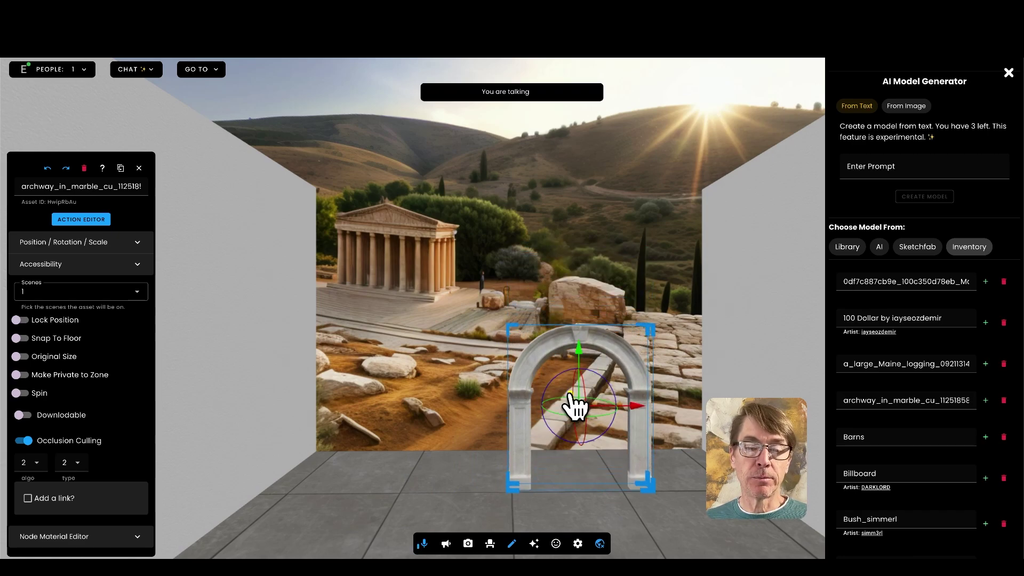
pyautogui.moveTo(571, 393)
pyautogui.mouseDown()
pyautogui.moveTo(557, 375)
pyautogui.moveTo(573, 418)
pyautogui.moveTo(570, 391)
pyautogui.moveTo(617, 408)
pyautogui.moveTo(577, 394)
pyautogui.moveTo(570, 402)
pyautogui.moveTo(590, 410)
pyautogui.moveTo(622, 405)
pyautogui.moveTo(608, 382)
pyautogui.moveTo(576, 382)
pyautogui.moveTo(564, 392)
pyautogui.moveTo(578, 399)
pyautogui.mouseUp()
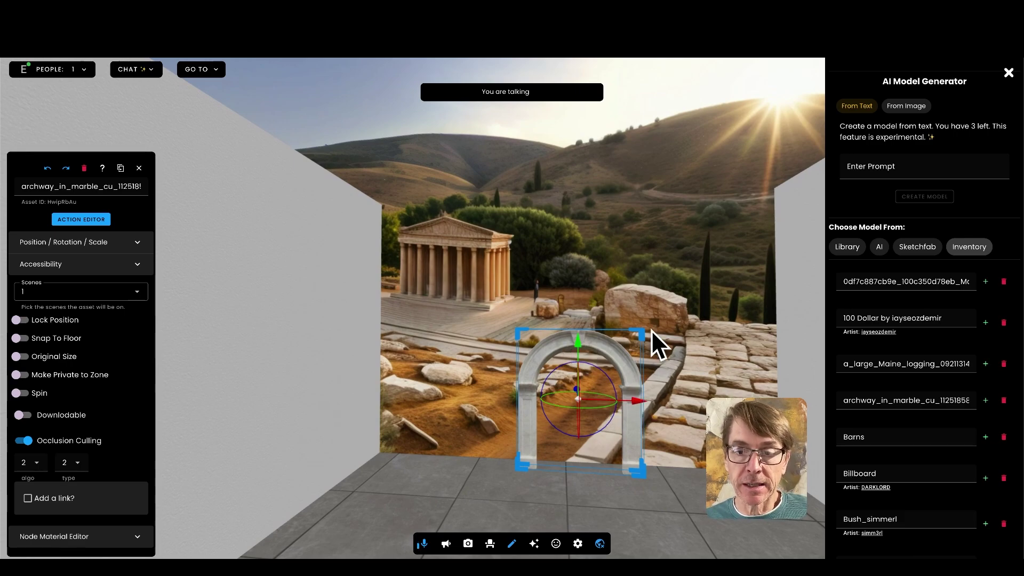
pyautogui.moveTo(651, 329); pyautogui.dragTo(752, 257)
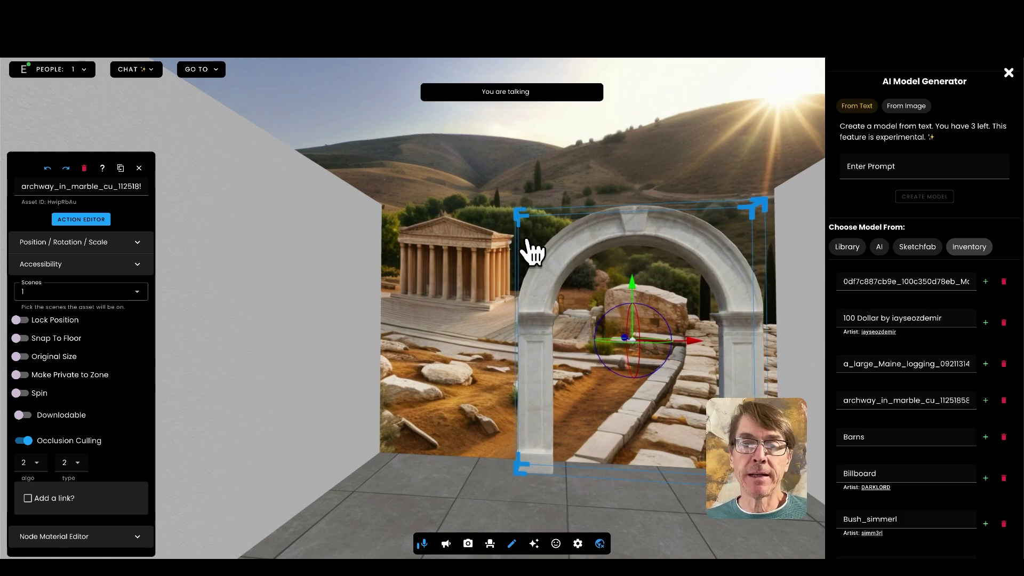
pyautogui.moveTo(693, 342); pyautogui.dragTo(570, 338)
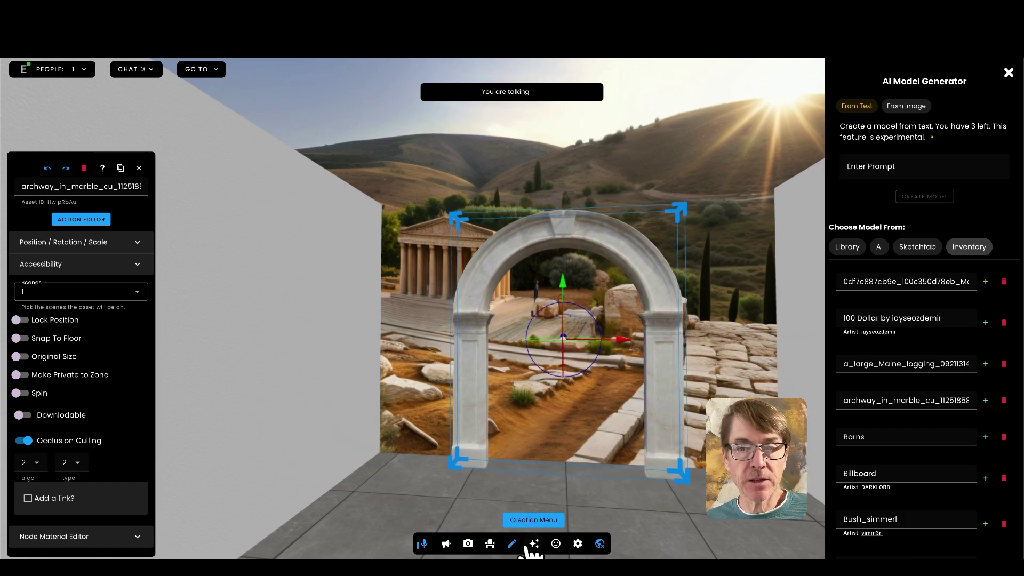
# Add a Proximity trigger to the marble archway in the action editor, with its range set to close
pyautogui.click(81, 219)
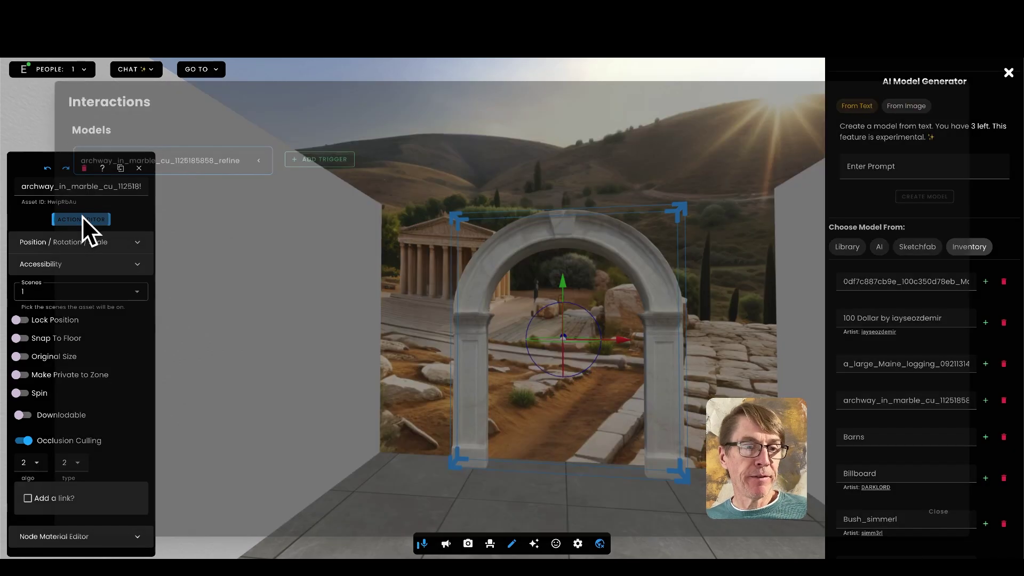
pyautogui.click(305, 155)
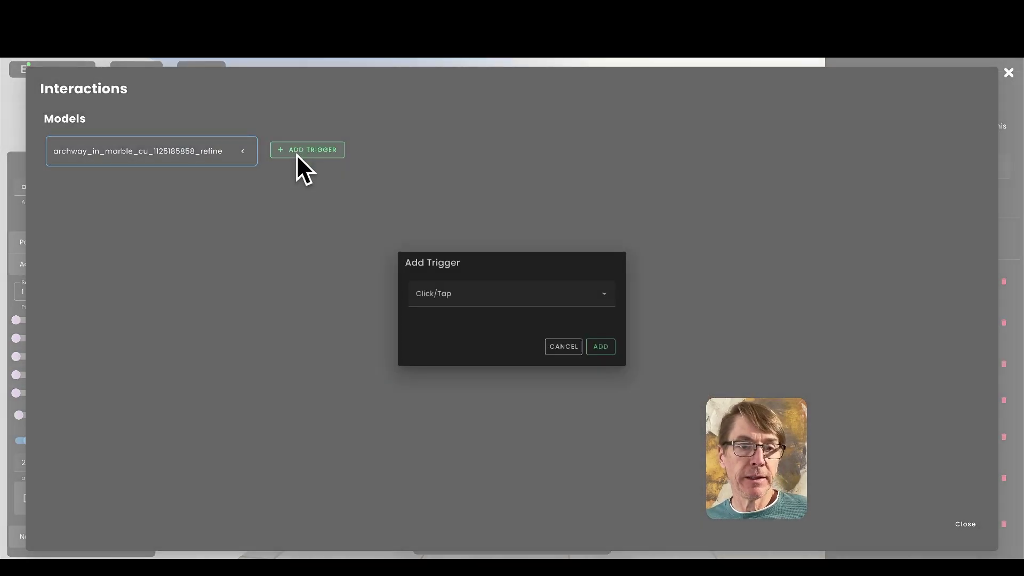
pyautogui.click(496, 295)
pyautogui.click(463, 344)
pyautogui.click(601, 346)
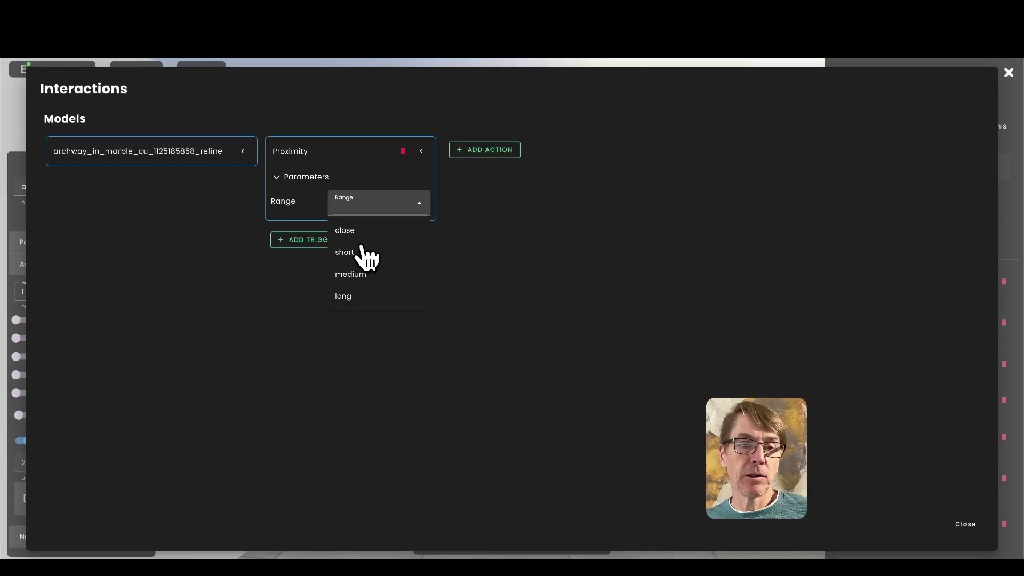
pyautogui.click(364, 233)
# Add a Go To action to the archway's Proximity trigger and close the action editor
pyautogui.click(520, 149)
pyautogui.click(515, 296)
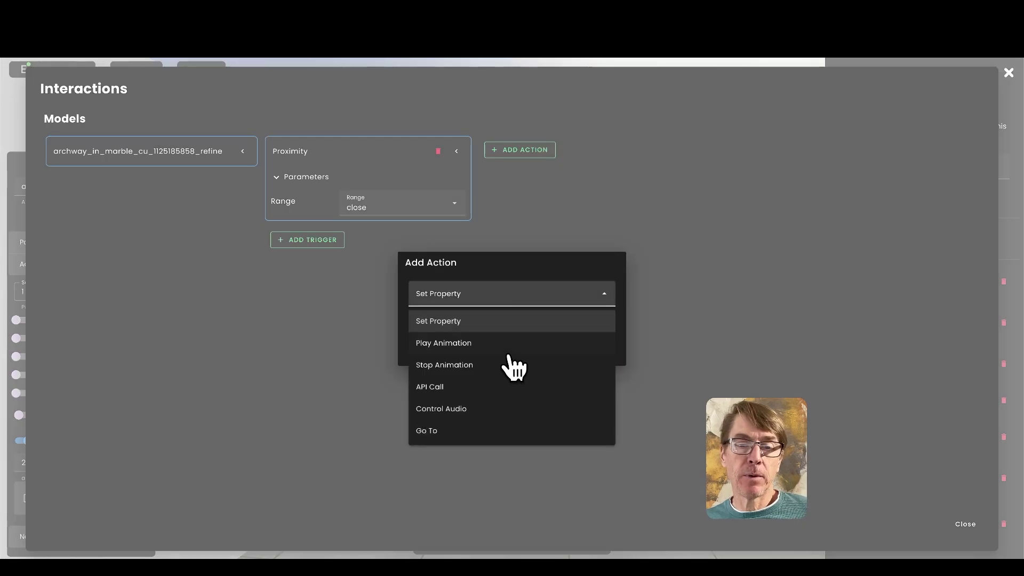
pyautogui.click(464, 430)
pyautogui.click(601, 347)
pyautogui.click(613, 219)
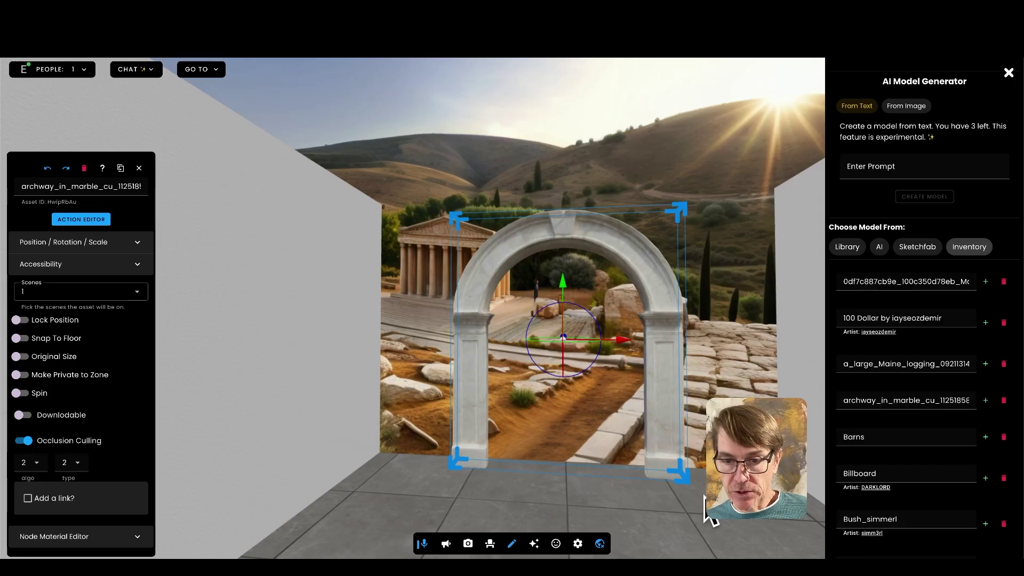
# Leave edit mode and go through the marble archway to test its link back to the main hall
pyautogui.click(513, 546)
pyautogui.press('Right')
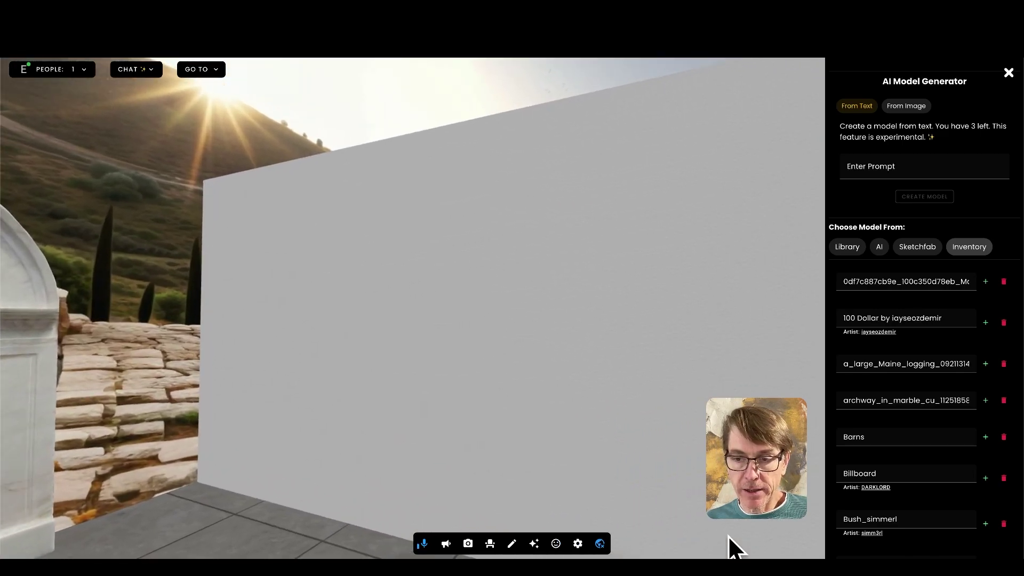
pyautogui.press('Right')
pyautogui.press('Left')
pyautogui.press('Left')
pyautogui.press('Right')
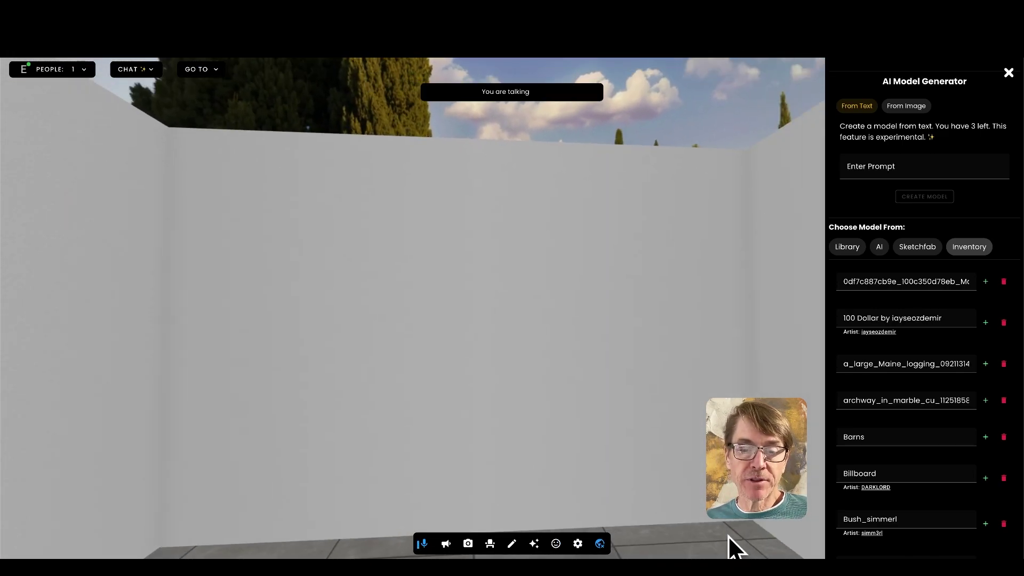
pyautogui.press('Down')
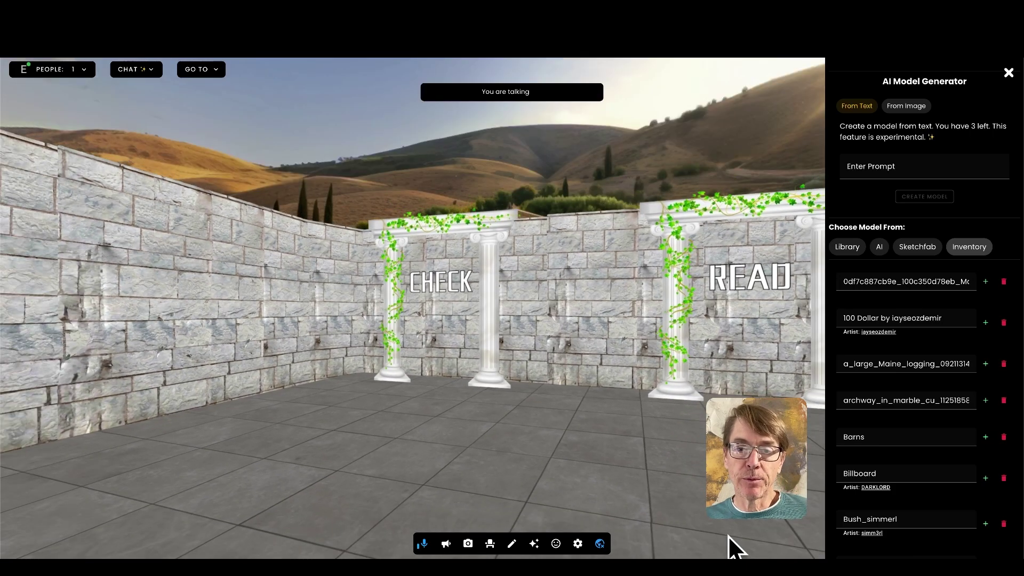
# Return to the read room through the READ portal and examine its blank wall
pyautogui.press('Right')
pyautogui.press('Right')
pyautogui.press('Up')
pyautogui.press('Up')
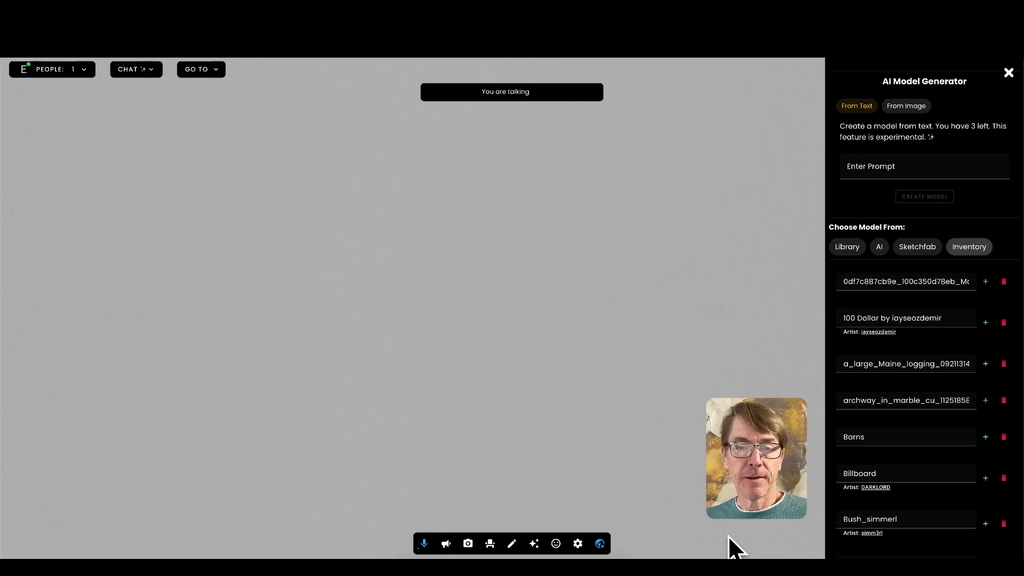
pyautogui.press('Down')
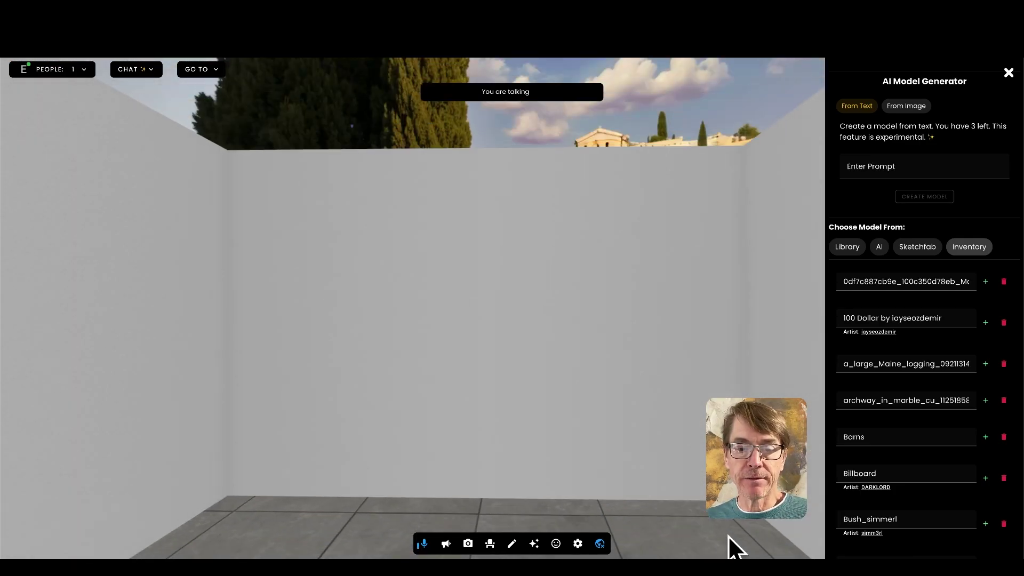
pyautogui.press('Left')
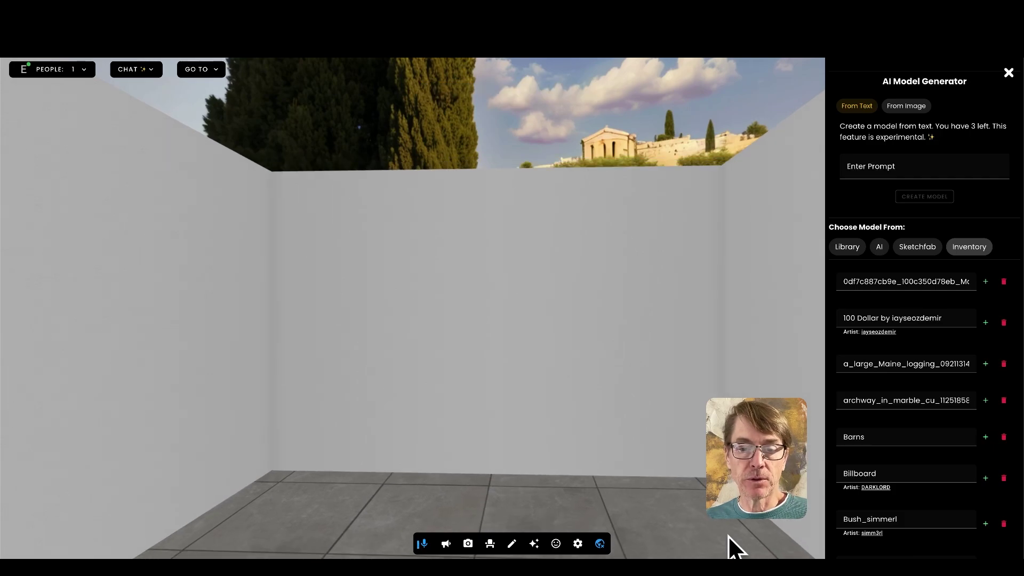
pyautogui.press('Right')
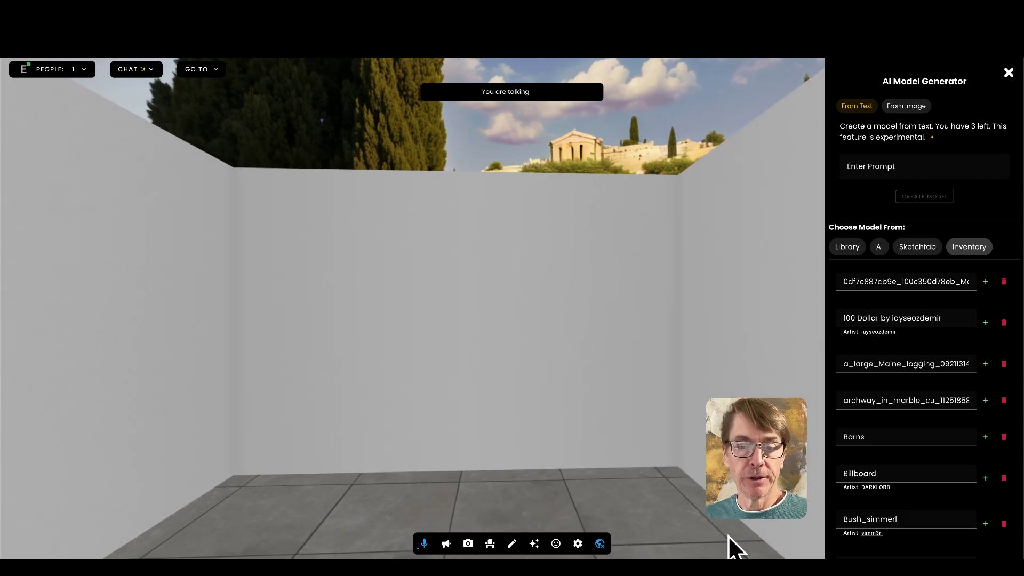
pyautogui.press('Up')
pyautogui.press('Left')
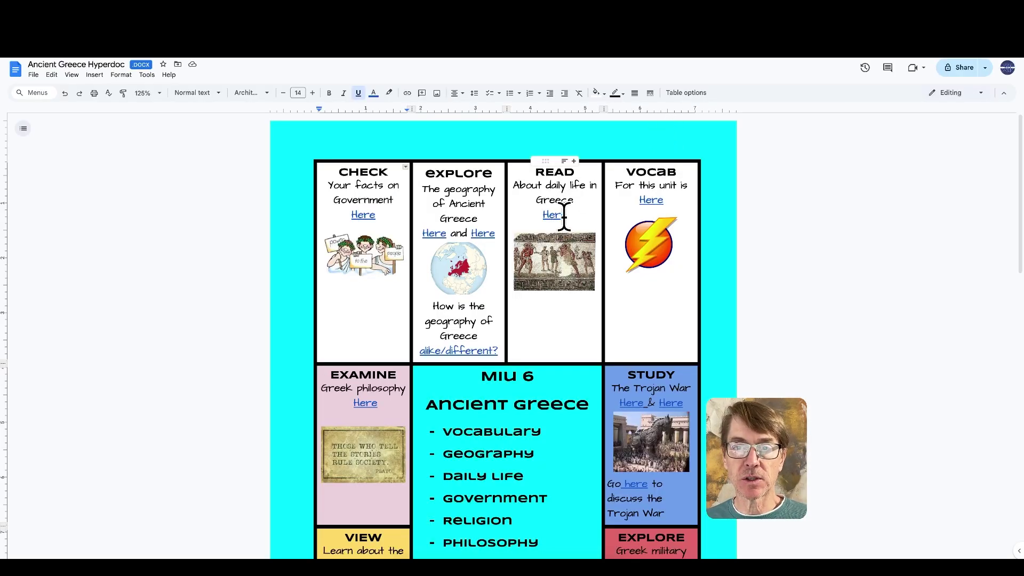
# Switch to the Ancient Greece Hyperdoc in Google Docs and copy the address of the READ cell's Here link
pyautogui.click(565, 216)
pyautogui.click(655, 235)
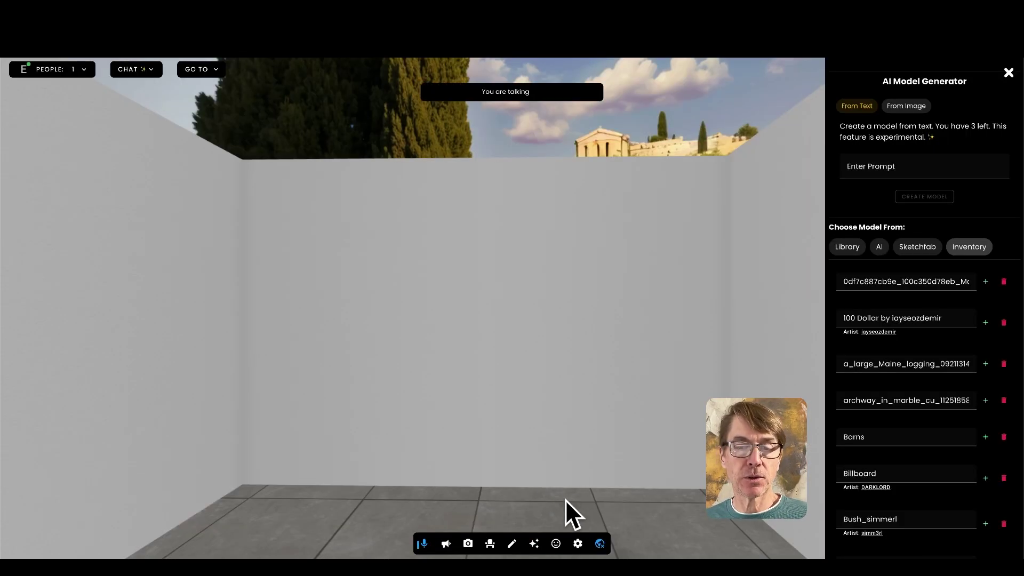
# Back in Frame, enter edit mode, add a Text Label in the read room, shrink it and centre it against the blank wall
pyautogui.click(509, 547)
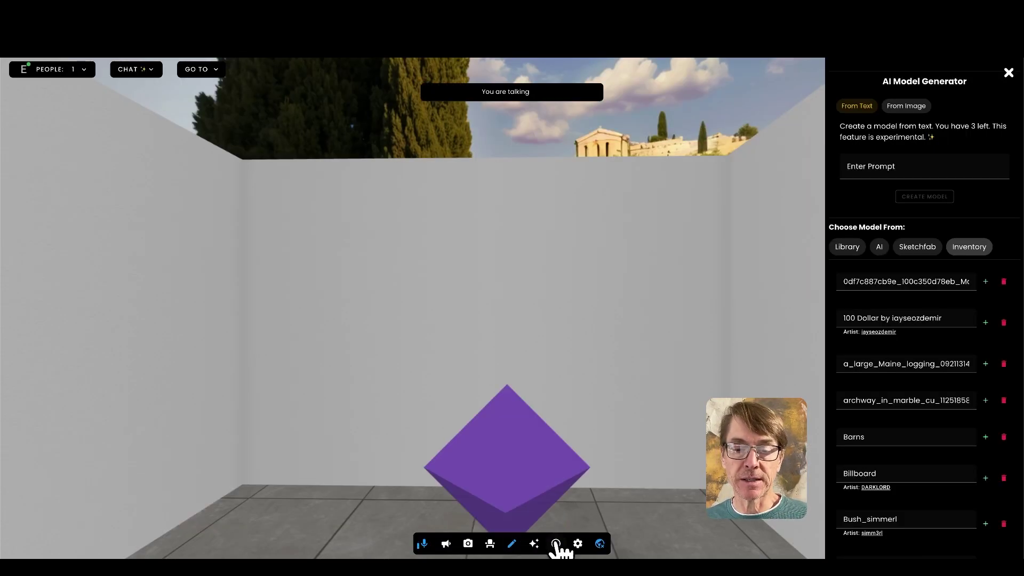
pyautogui.click(534, 543)
pyautogui.moveTo(562, 380)
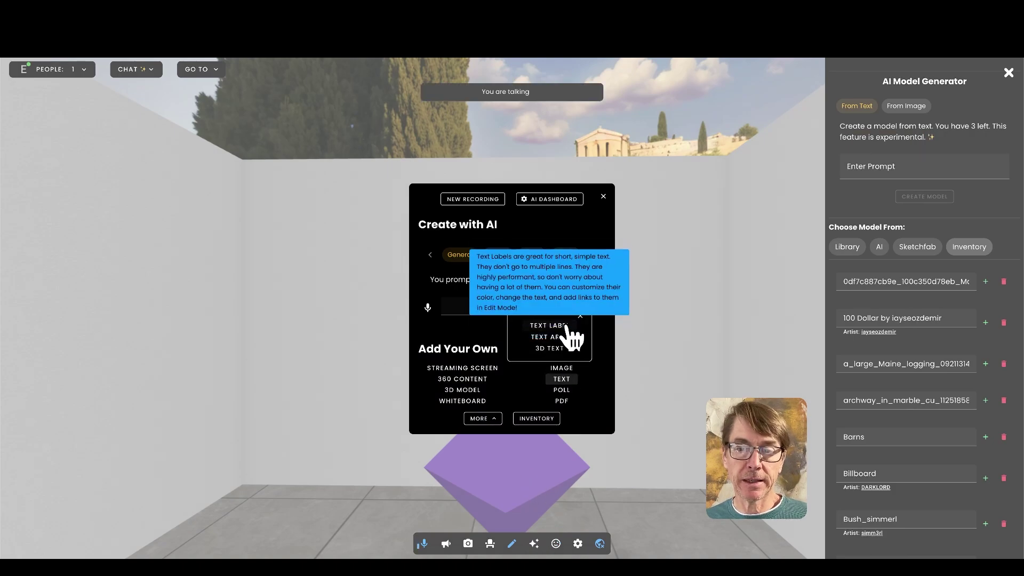
pyautogui.click(563, 326)
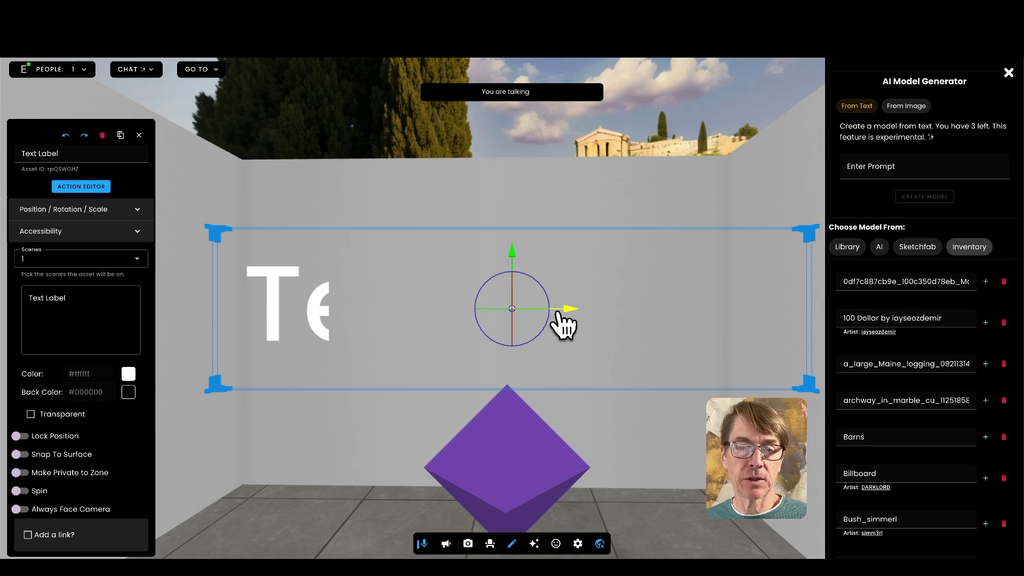
pyautogui.moveTo(216, 229); pyautogui.dragTo(475, 307)
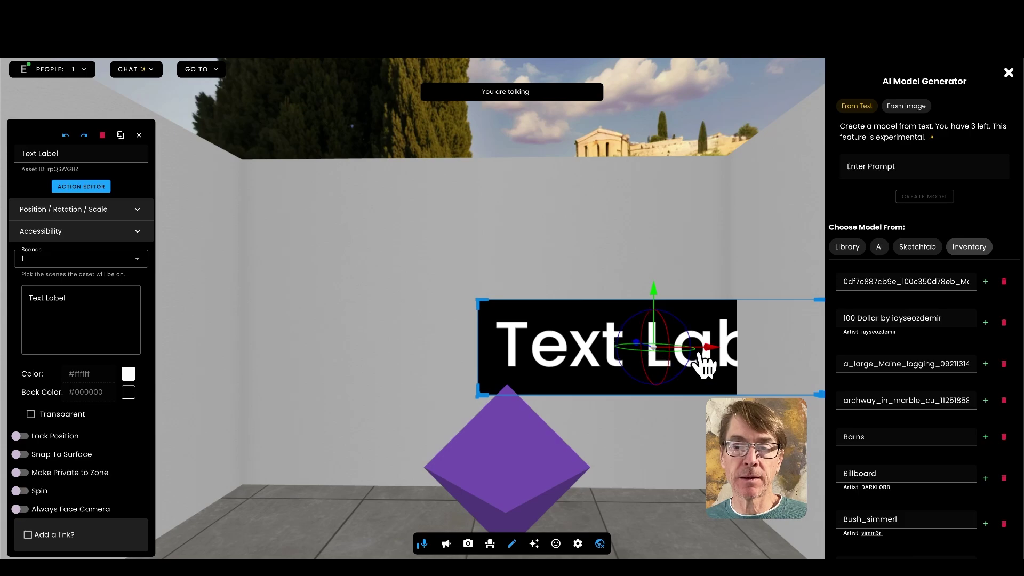
pyautogui.moveTo(718, 363); pyautogui.dragTo(542, 347)
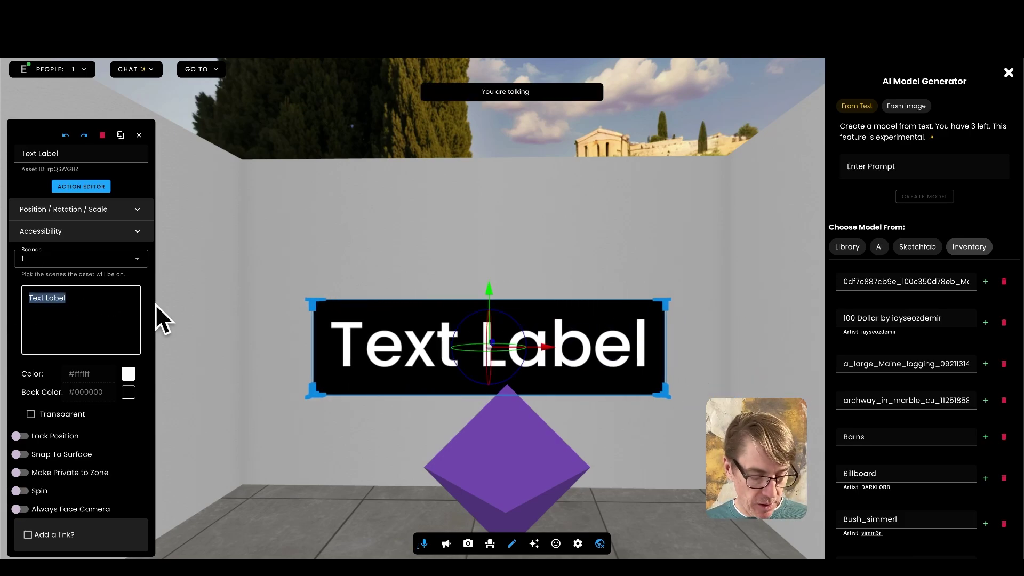
# Change the new label's text to "Click To Read"
pyautogui.write('Click')
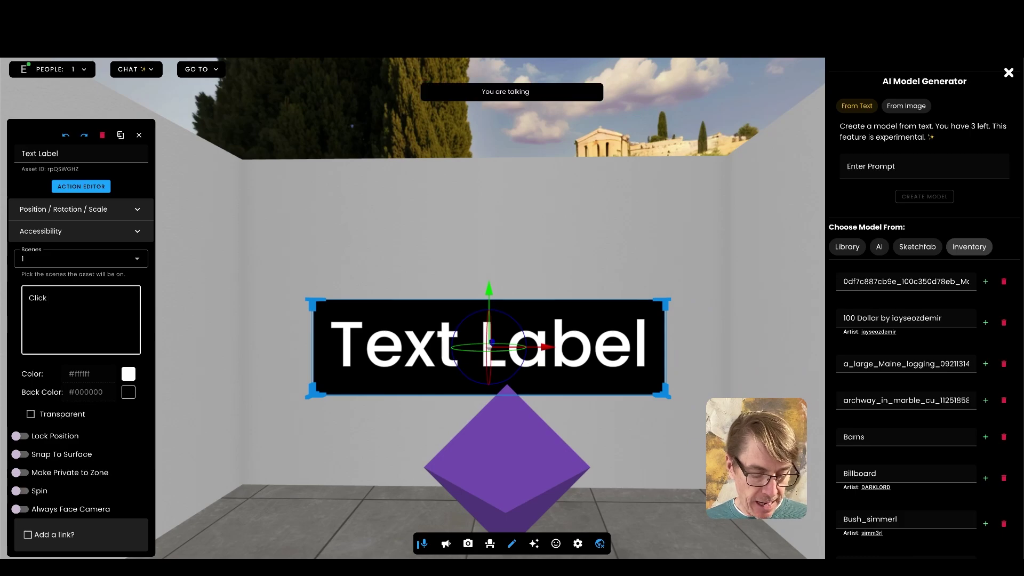
pyautogui.write(' To Read')
pyautogui.click(140, 421)
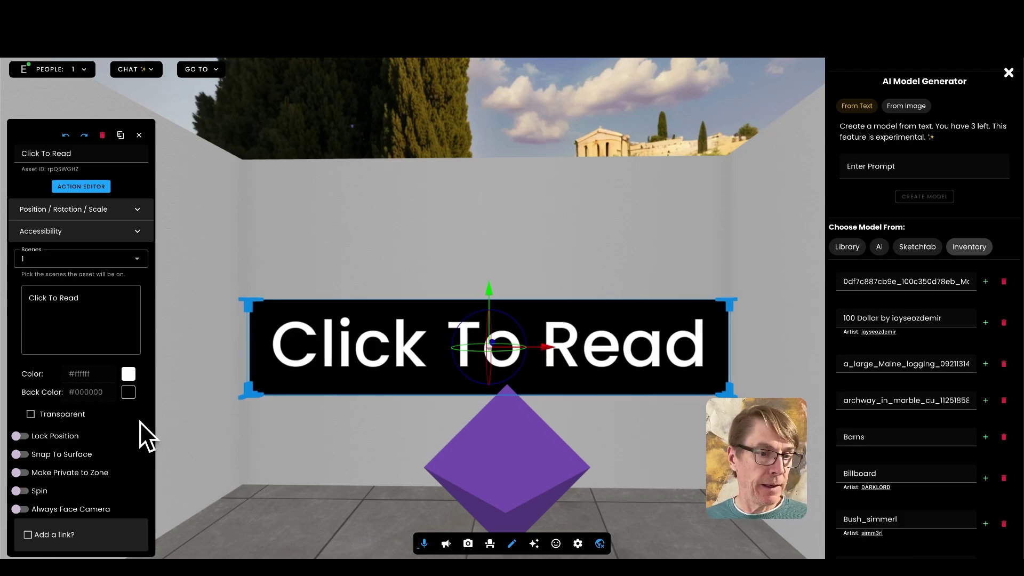
# Add a Web Link to the "Click To Read" label using the copied Ducksters address and try opening it as an Embedded Overlay
pyautogui.click(28, 535)
pyautogui.click(28, 467)
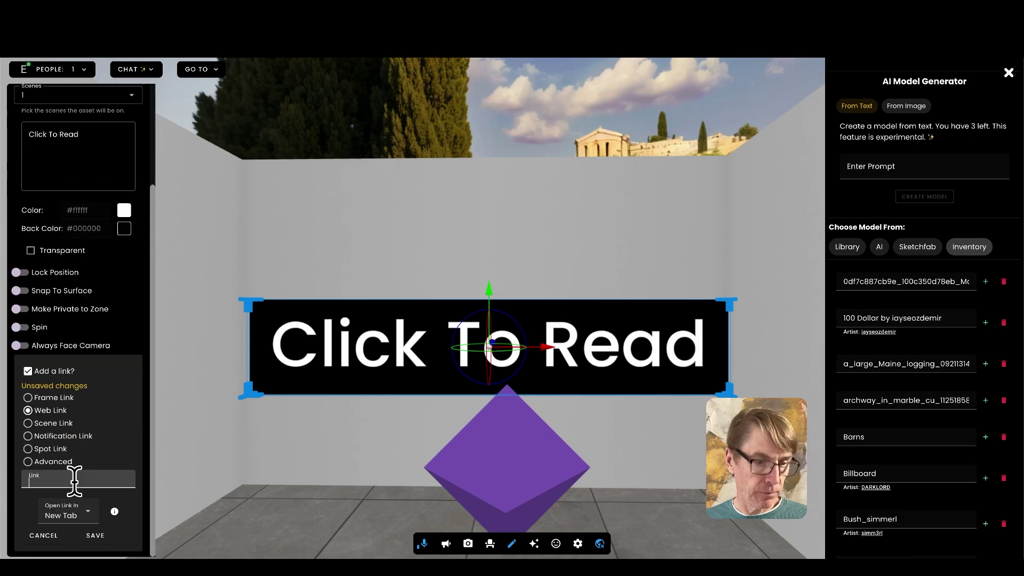
pyautogui.click(92, 512)
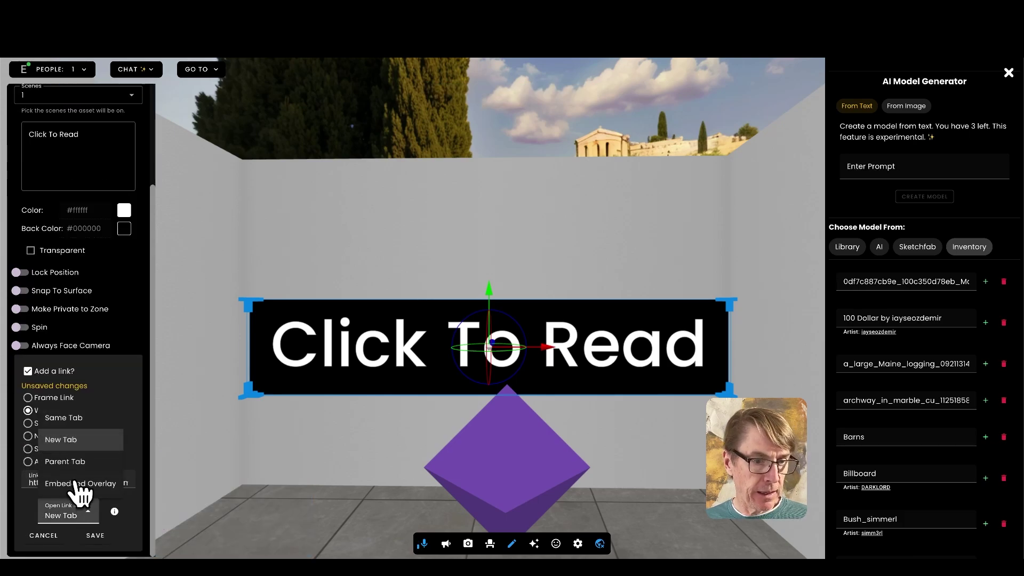
pyautogui.click(80, 487)
pyautogui.scroll(-1, 139, 518)
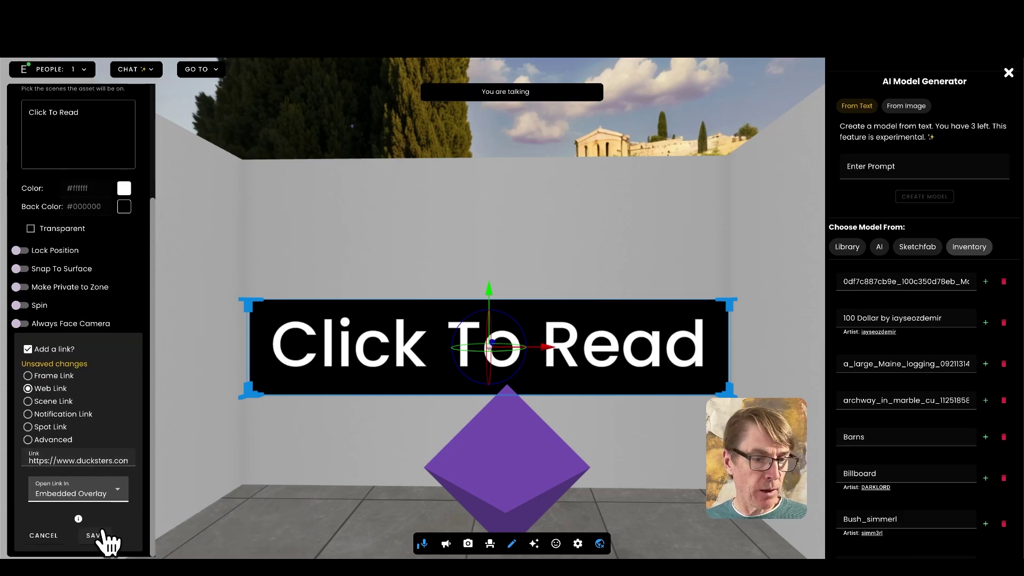
pyautogui.scroll(-2, 136, 507)
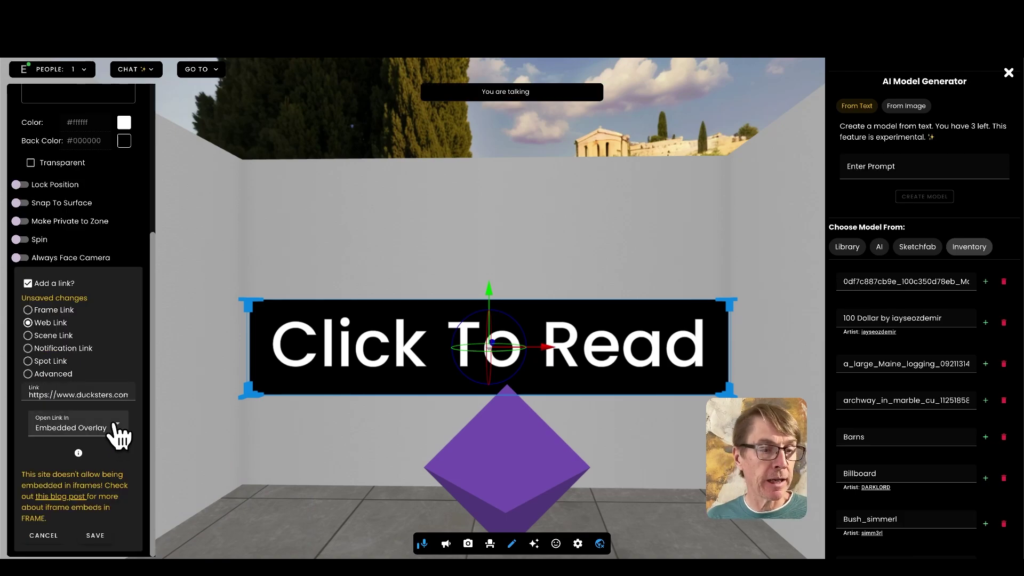
# Set the label's link to open in a New Tab and save it
pyautogui.click(115, 425)
pyautogui.click(56, 478)
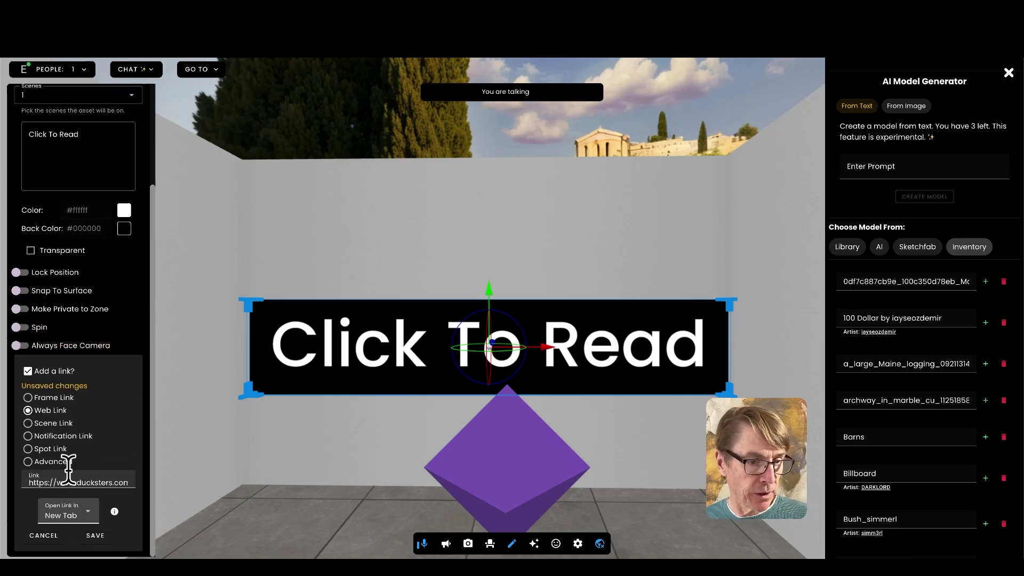
pyautogui.click(98, 539)
# Test the "Click To Read" link by opening the Ducksters page, skim it and return to the Frame room
pyautogui.click(458, 347)
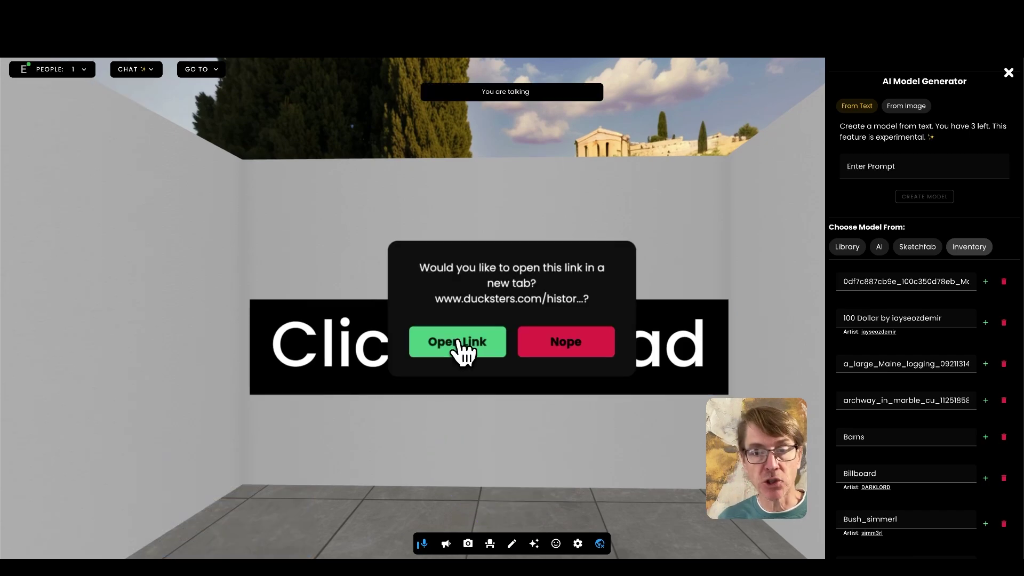
pyautogui.click(459, 344)
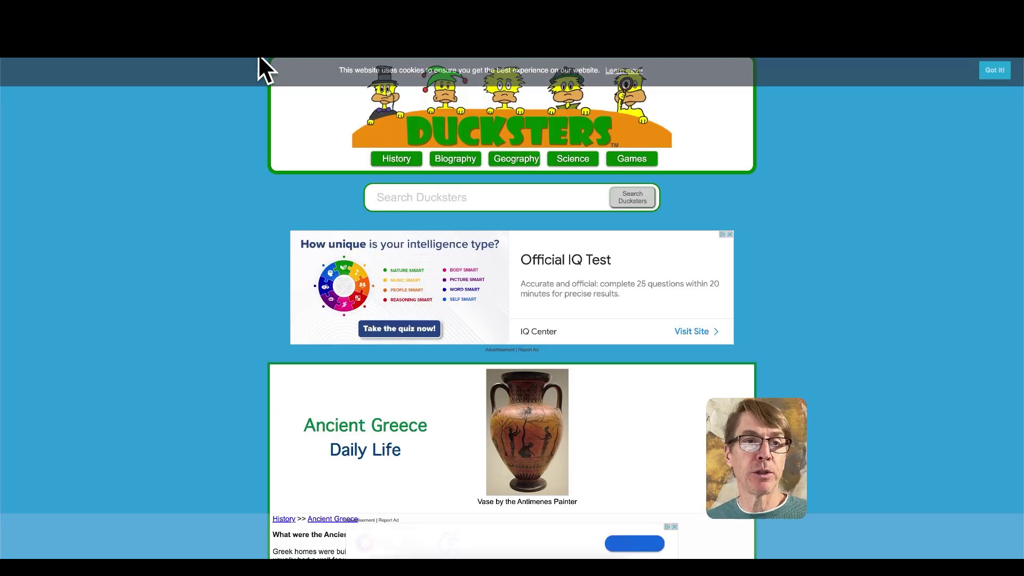
pyautogui.scroll(-5, 380, 291)
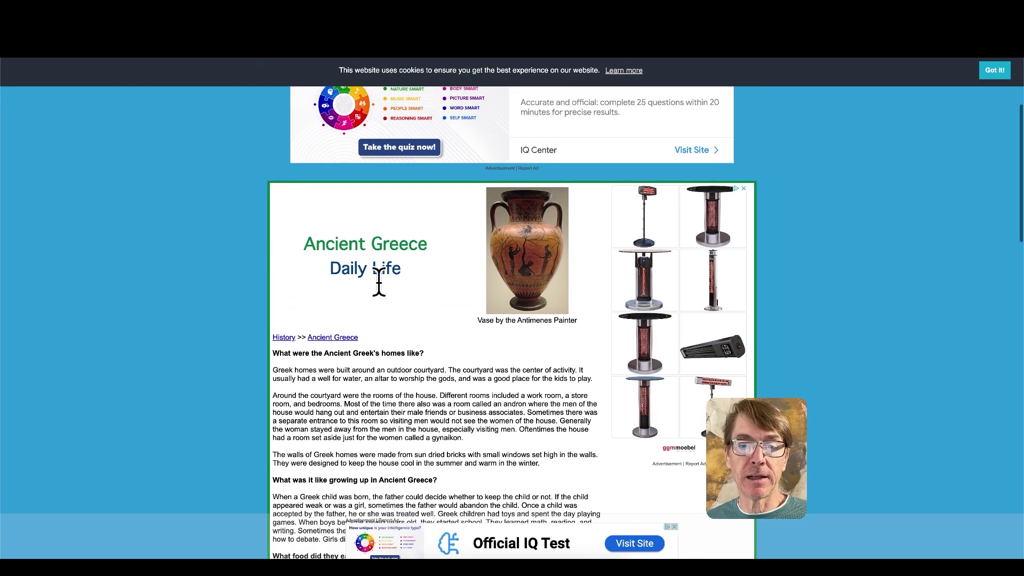
pyautogui.scroll(5, 380, 291)
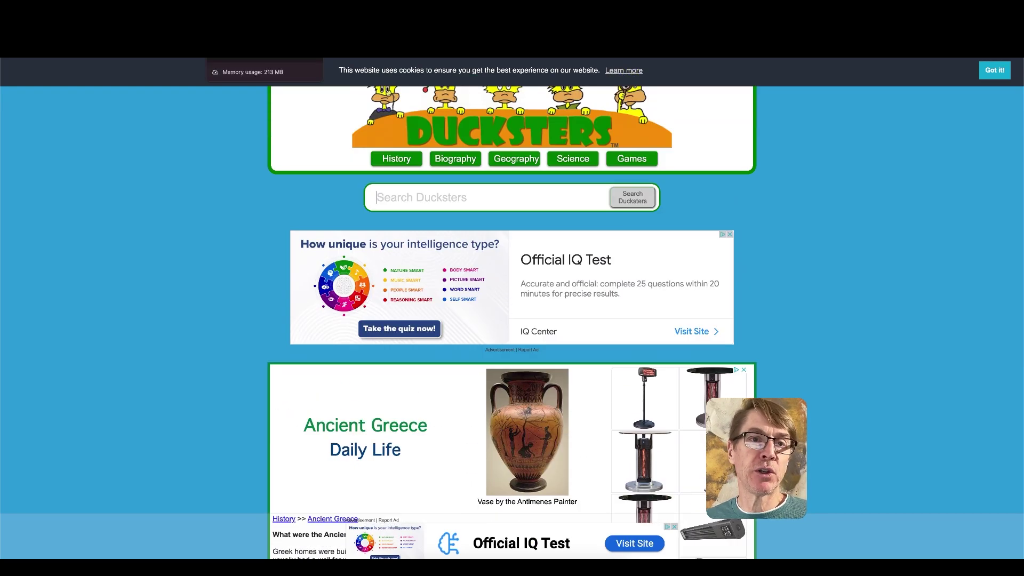
pyautogui.click(211, 32)
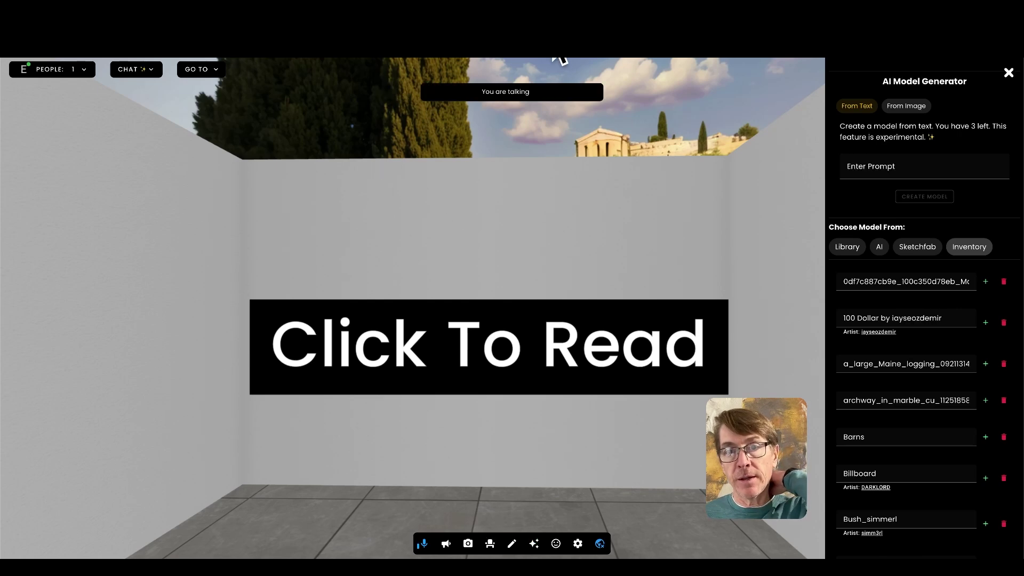
# Switch back to the Ducksters page and capture a screenshot of the Ancient Greece Daily Life title, vase picture and opening paragraphs
pyautogui.click(325, 30)
pyautogui.scroll(-15, 736, 310)
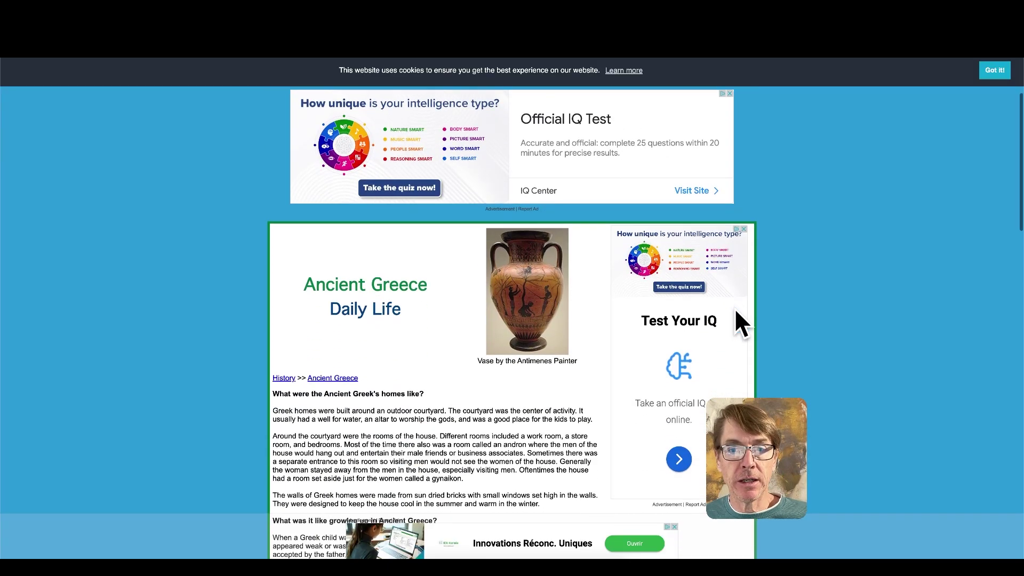
pyautogui.scroll(-8, 735, 310)
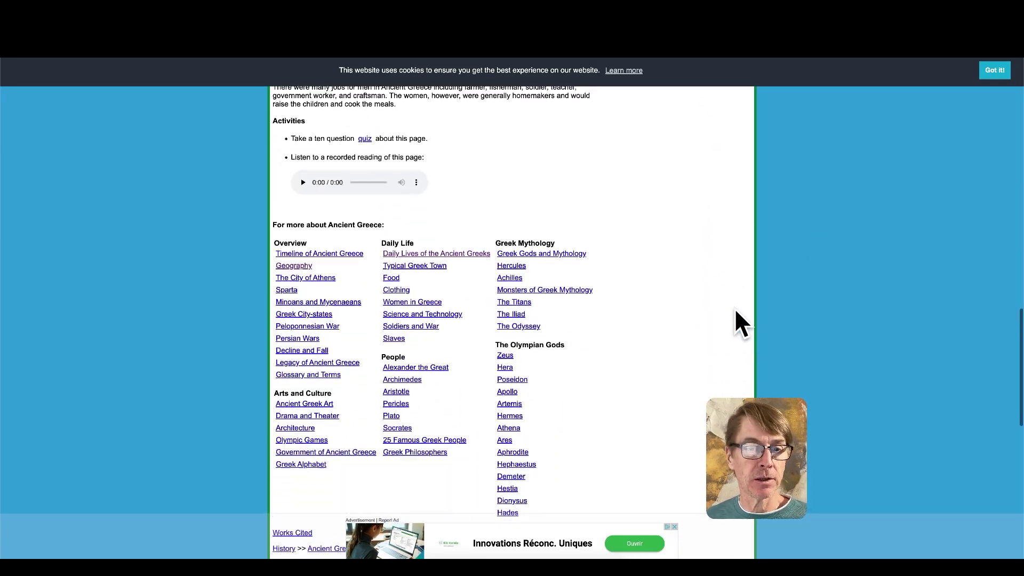
pyautogui.scroll(9, 736, 311)
pyautogui.scroll(5, 736, 310)
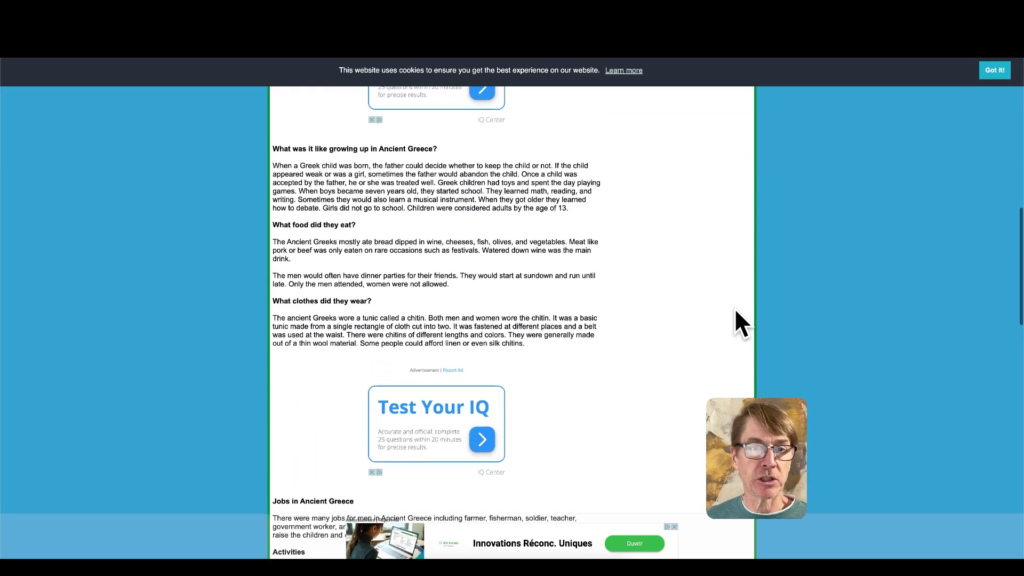
pyautogui.scroll(5, 735, 308)
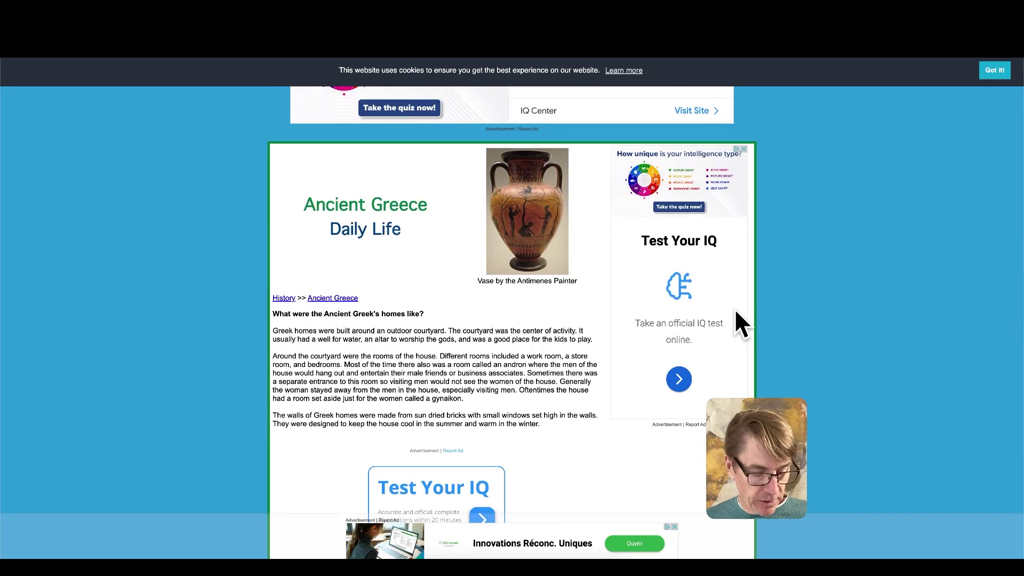
pyautogui.press('super+shift+4')
pyautogui.moveTo(270, 142); pyautogui.dragTo(607, 440)
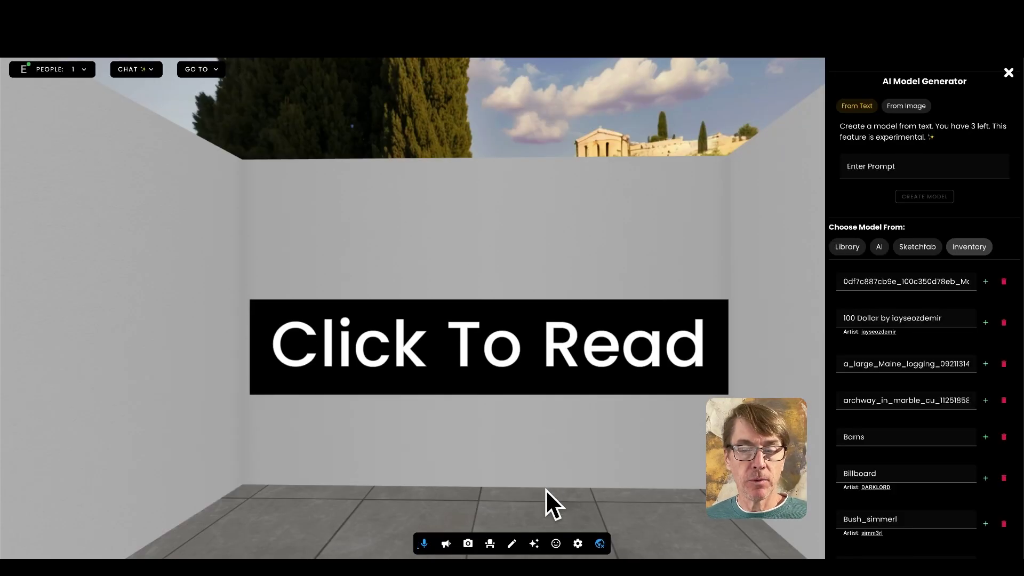
# In Frame, face the read room's side wall and add the image "Screenshot 2024-11-26 at 12.04.10" from the Desktop
pyautogui.moveTo(593, 489); pyautogui.dragTo(415, 497)
pyautogui.click(534, 542)
pyautogui.click(563, 368)
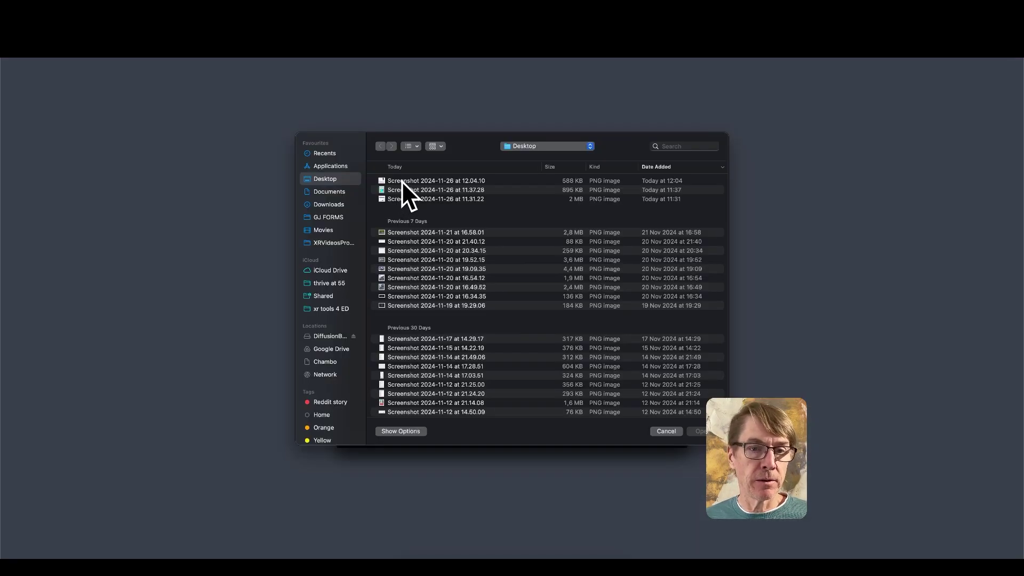
pyautogui.click(405, 181)
pyautogui.click(700, 433)
# Enlarge the screenshot image and position it against the side wall beside the "Click To Read" label
pyautogui.click(497, 320)
pyautogui.moveTo(487, 312); pyautogui.dragTo(437, 306)
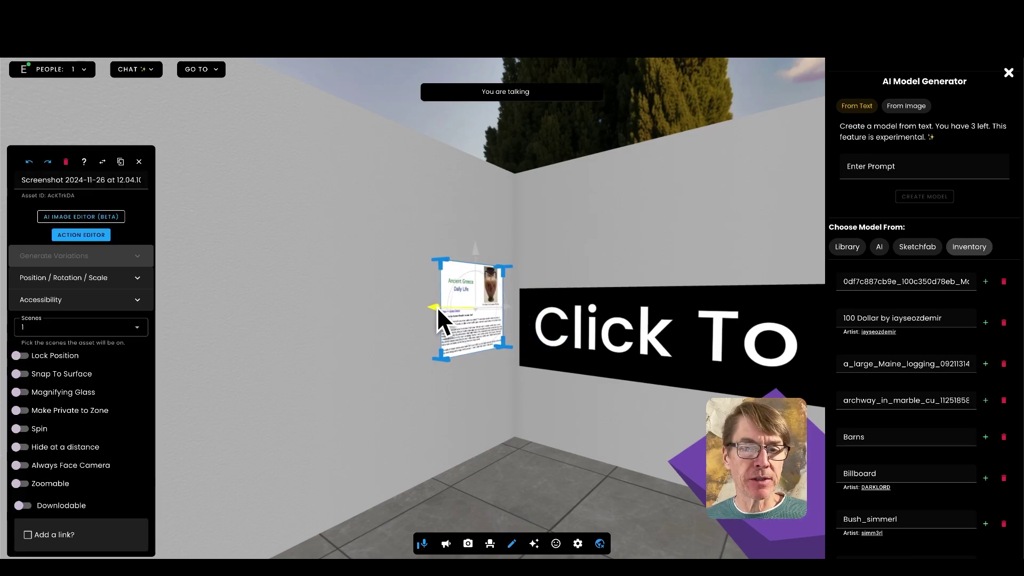
pyautogui.moveTo(441, 264); pyautogui.dragTo(432, 258)
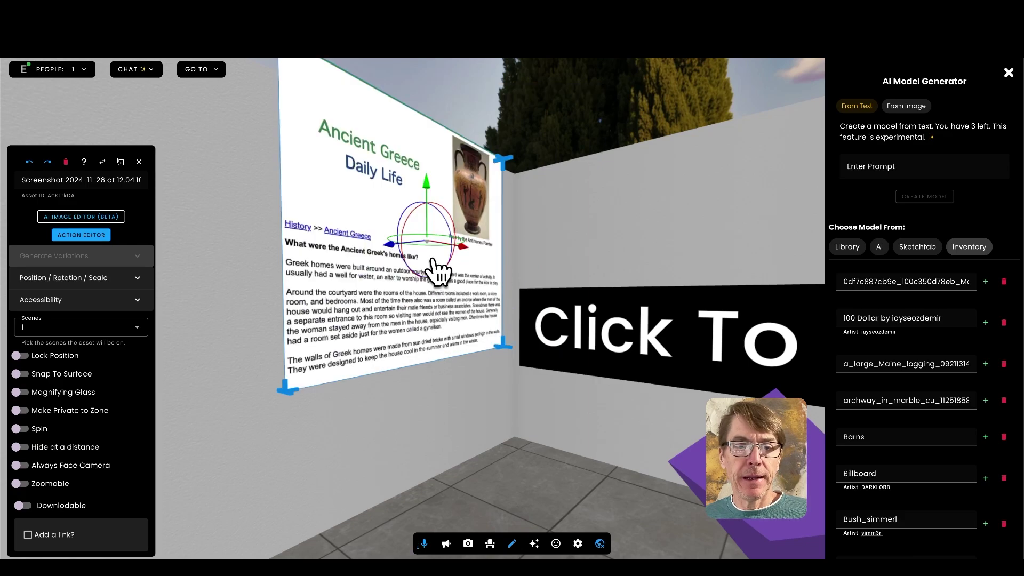
pyautogui.moveTo(465, 258); pyautogui.dragTo(426, 261)
pyautogui.moveTo(376, 176); pyautogui.dragTo(372, 307)
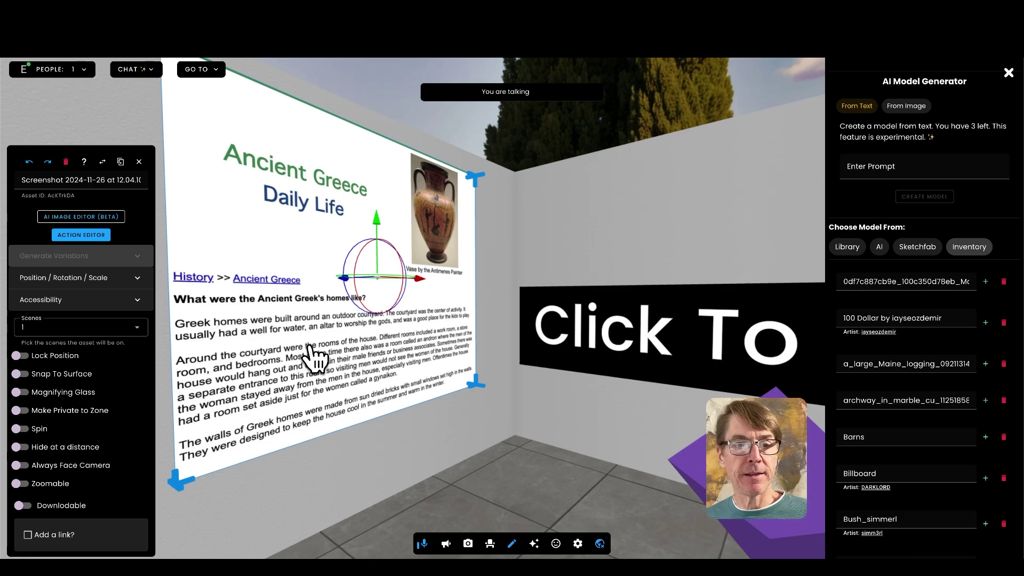
# Make the screenshot image Zoomable, test zooming in and out outside edit mode, and close the AI Model Generator
pyautogui.moveTo(29, 394)
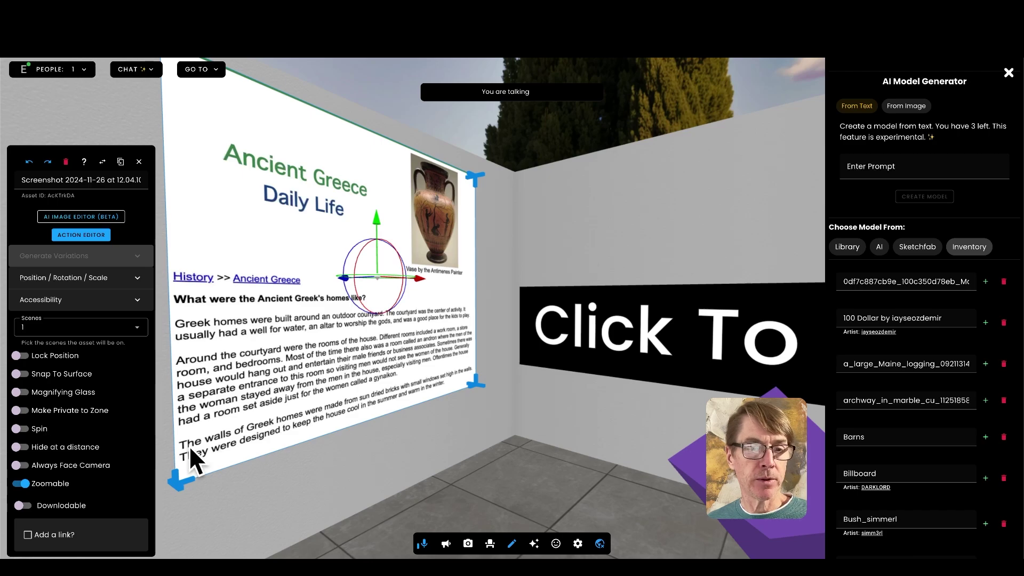
pyautogui.click(512, 545)
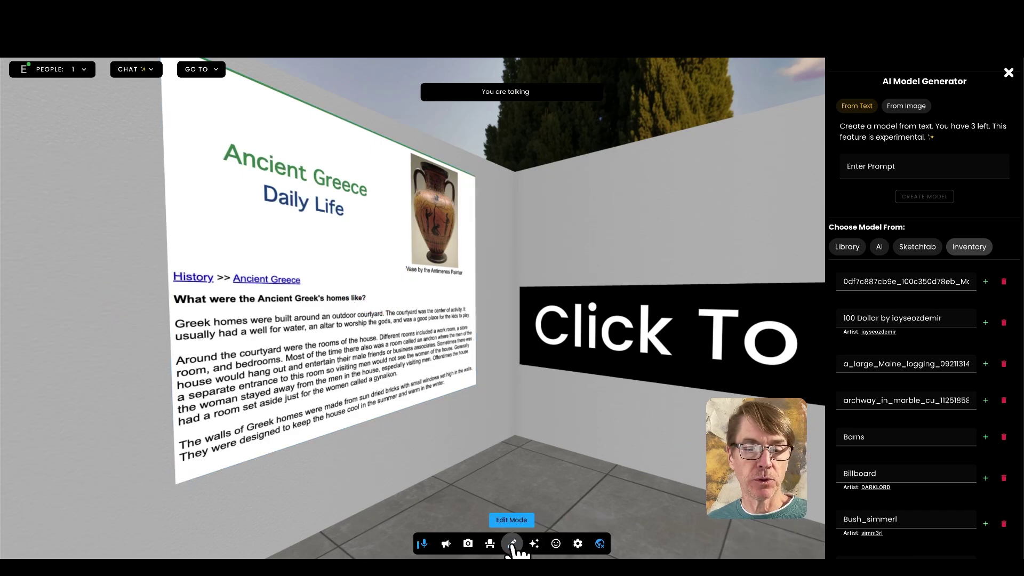
pyautogui.click(395, 344)
pyautogui.click(427, 297)
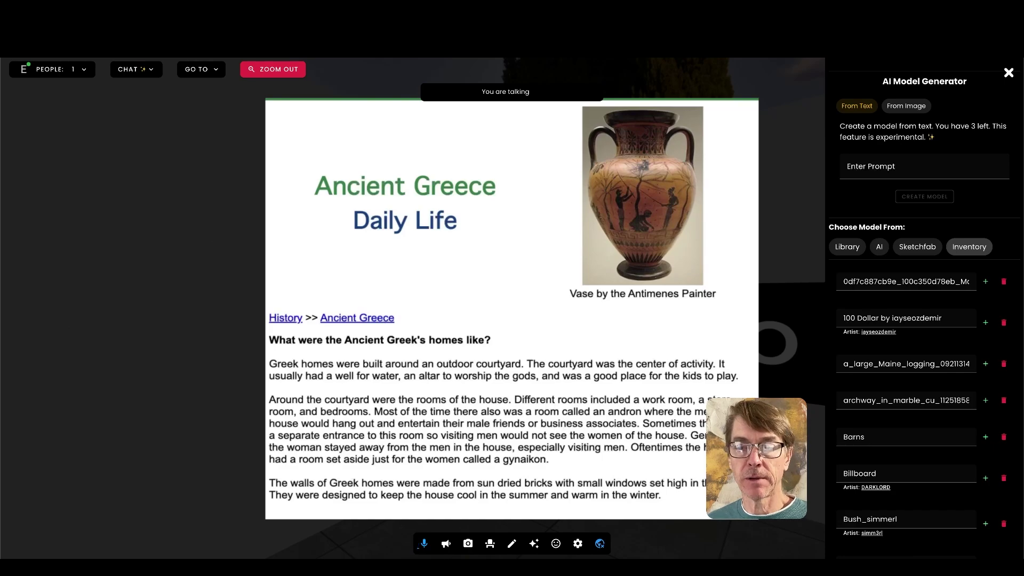
pyautogui.click(273, 69)
pyautogui.click(1008, 73)
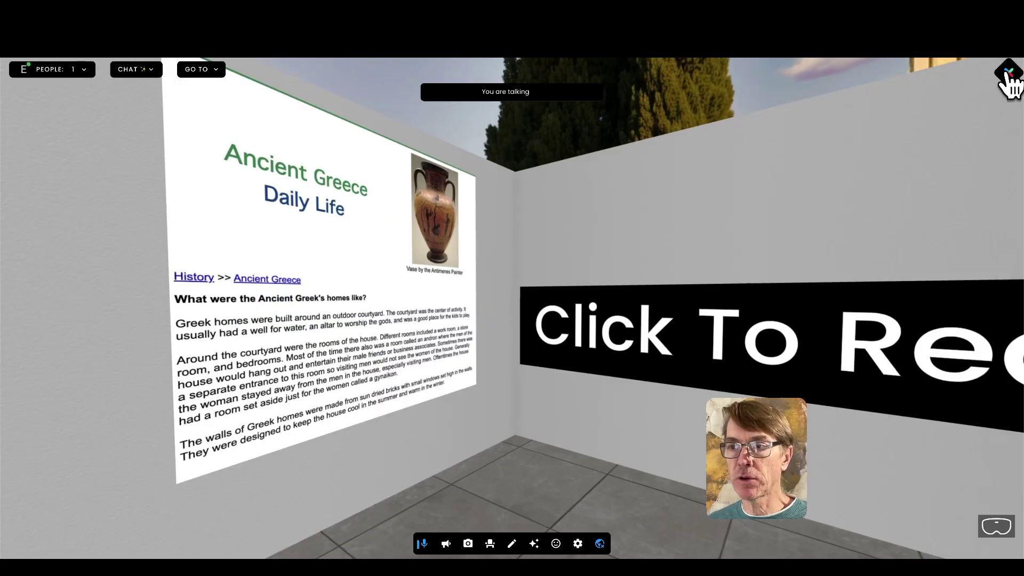
# Look over the "Click To Read" label and the wall image, and zoom in on the image once more
pyautogui.moveTo(632, 482); pyautogui.dragTo(739, 508)
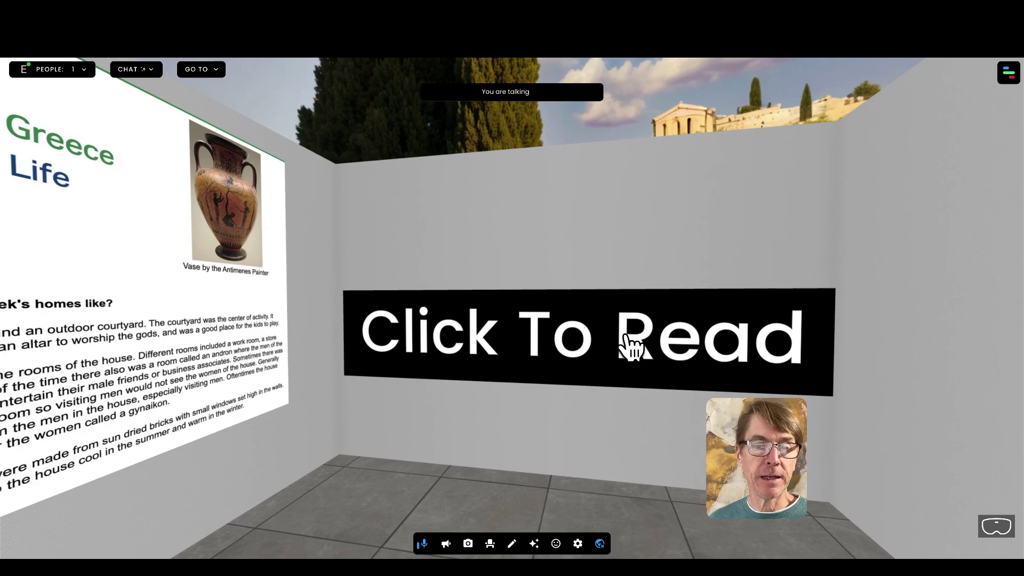
pyautogui.moveTo(699, 466); pyautogui.dragTo(529, 466)
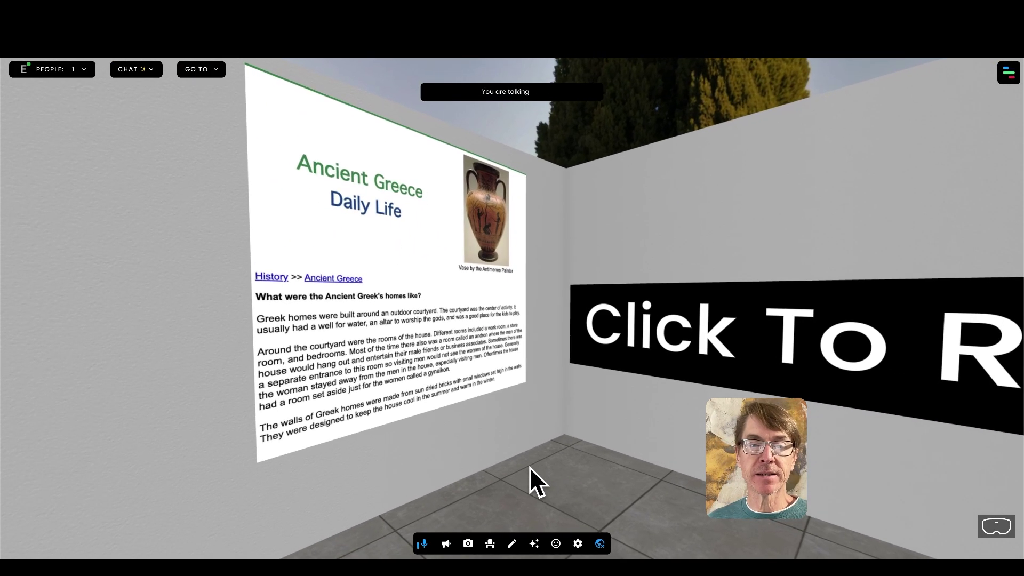
pyautogui.click(427, 315)
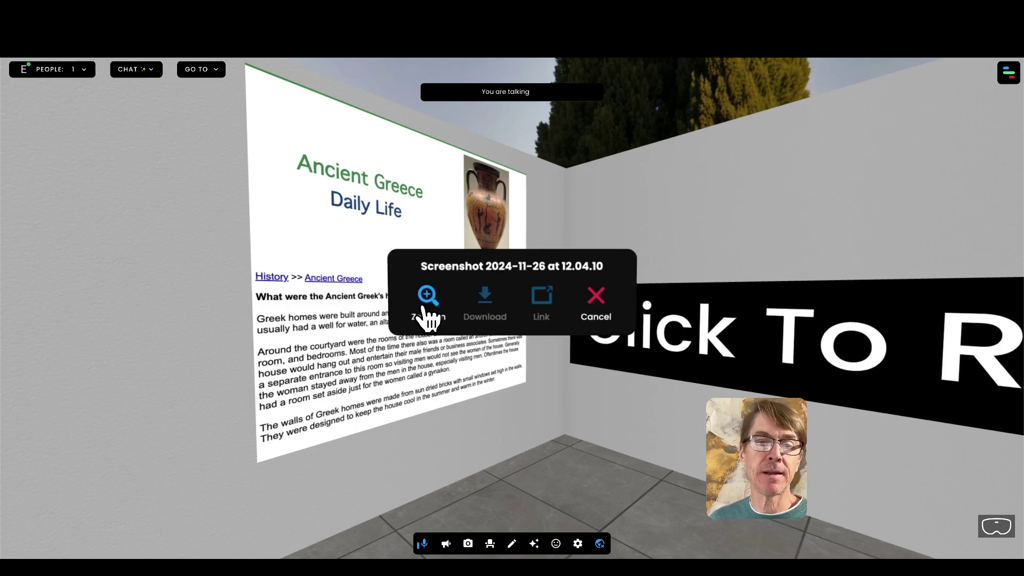
pyautogui.click(429, 299)
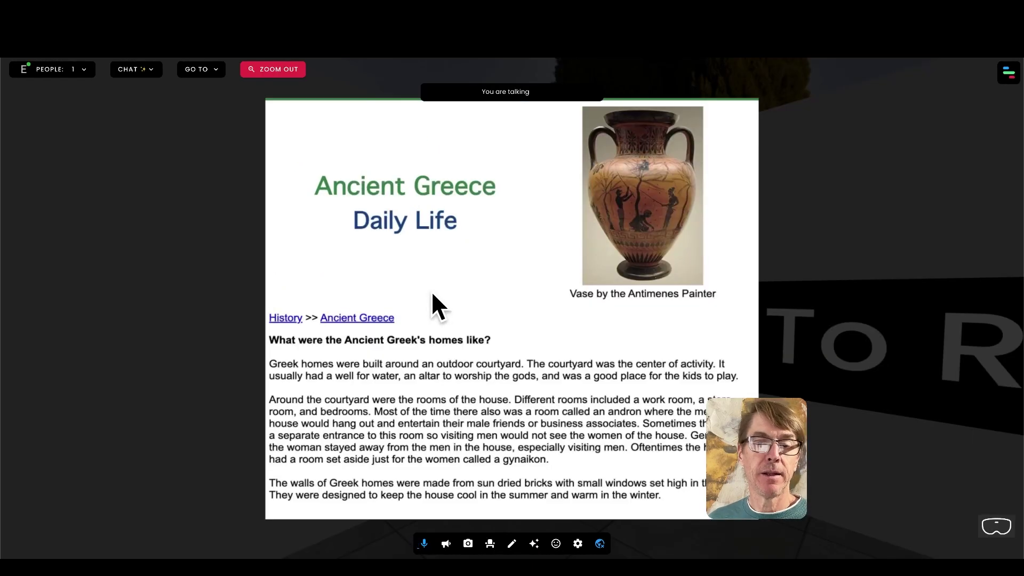
pyautogui.click(801, 358)
# Turn to face the marble return archway and add a 3D Text object in front of it
pyautogui.moveTo(910, 355); pyautogui.dragTo(905, 353)
pyautogui.press('Left')
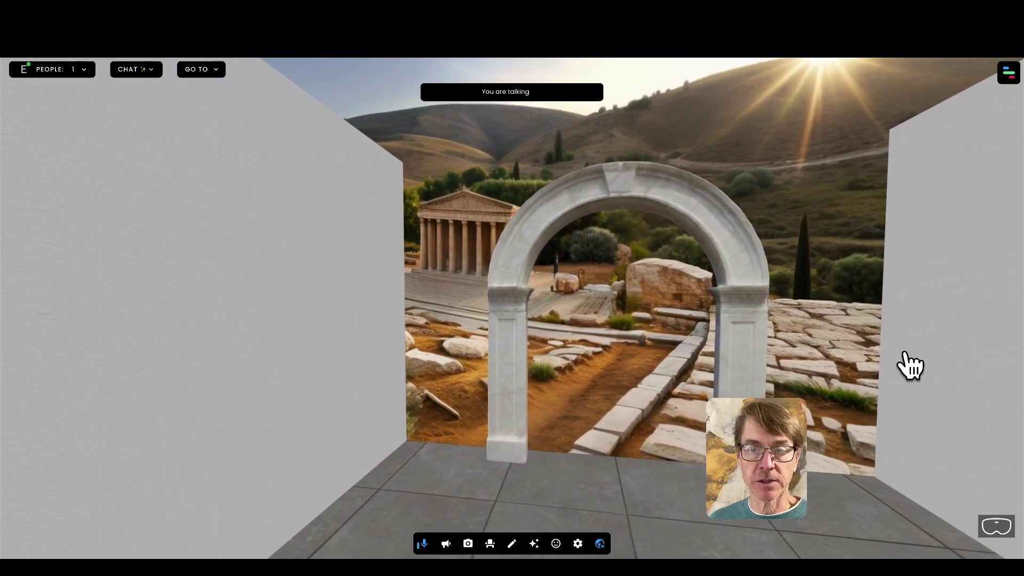
pyautogui.press('Right')
pyautogui.press('Right')
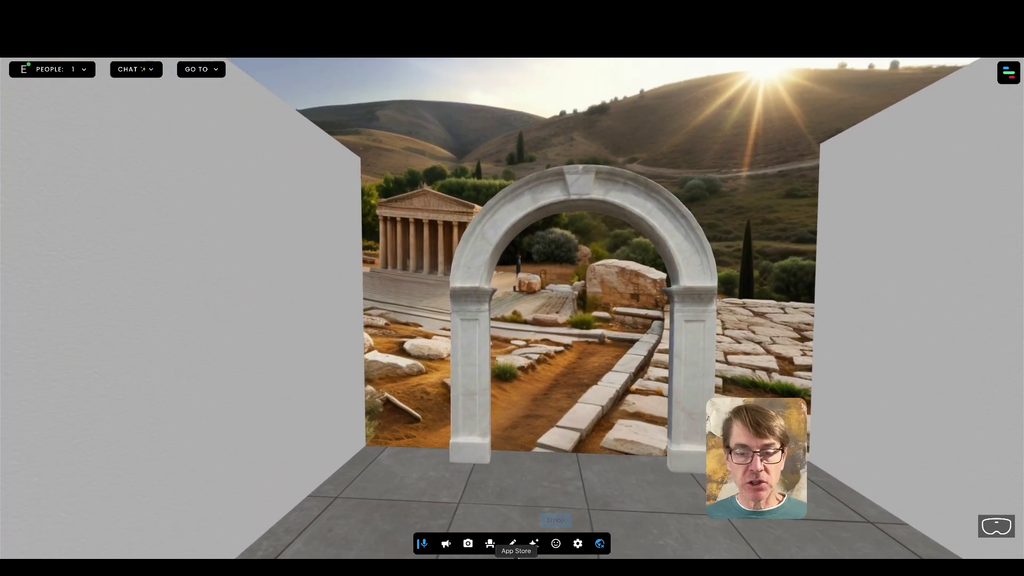
pyautogui.click(534, 543)
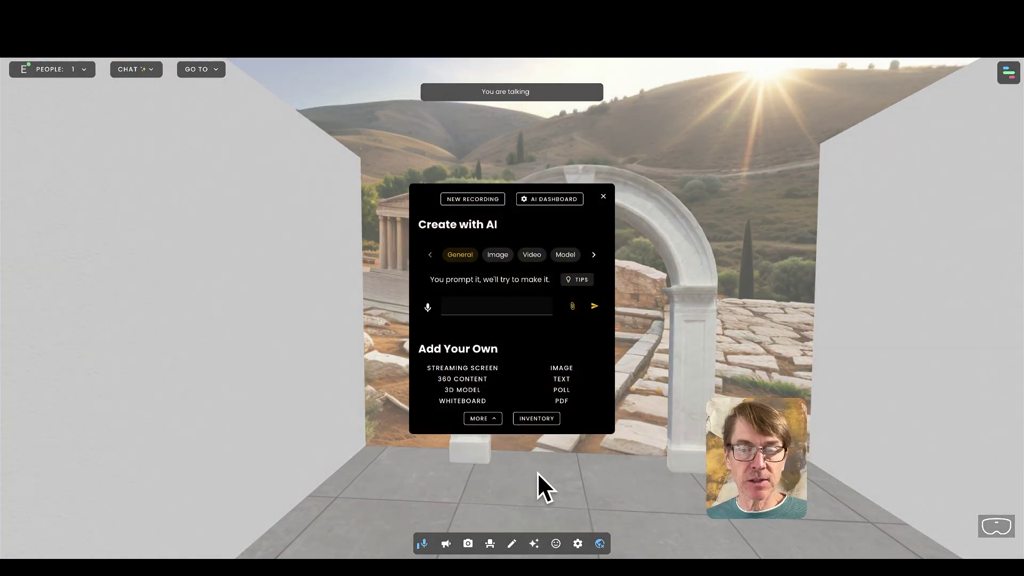
pyautogui.click(565, 380)
pyautogui.click(558, 347)
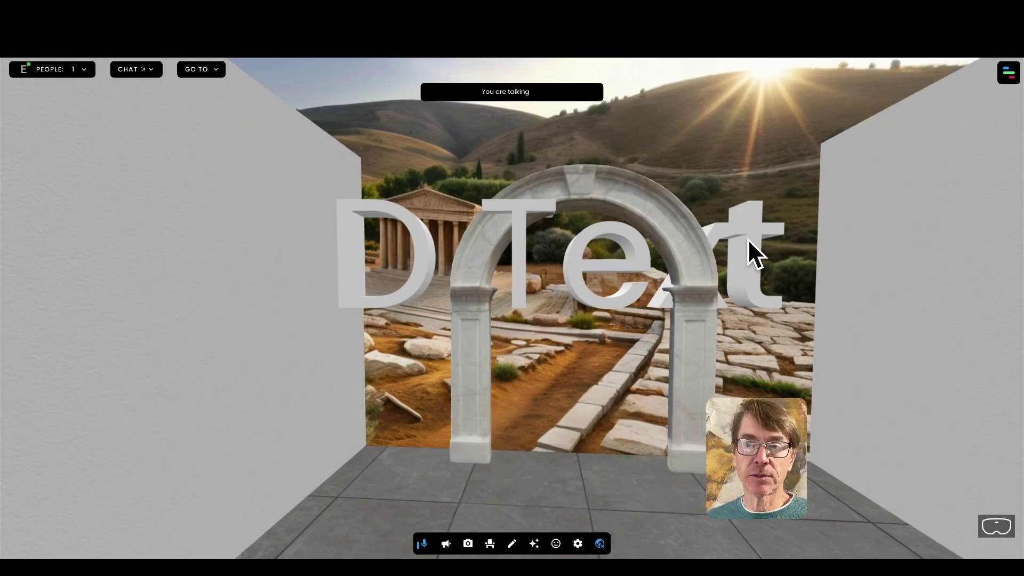
# Enter edit mode and change the 3D text at the archway to "RETURN"
pyautogui.click(511, 544)
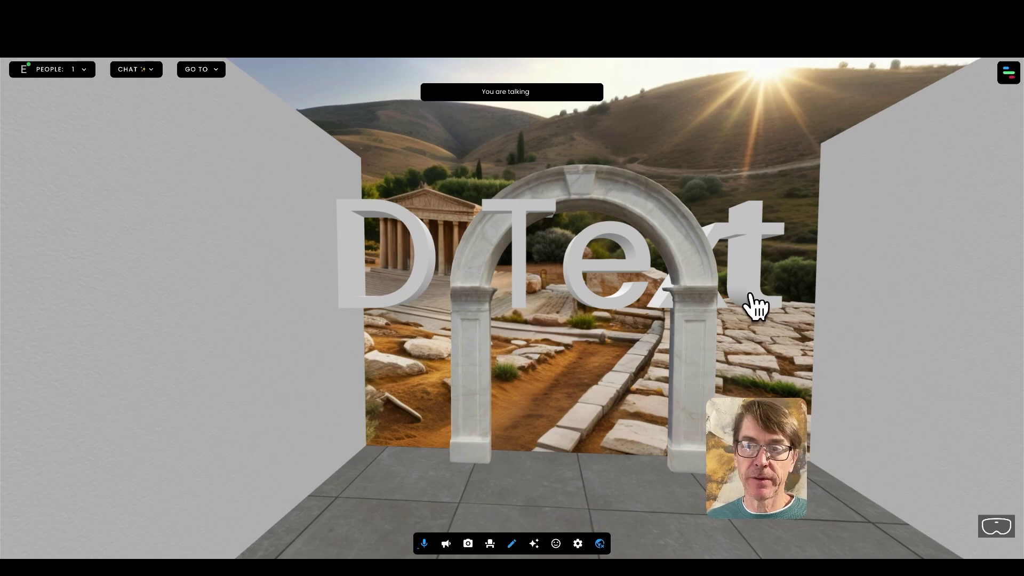
pyautogui.click(752, 251)
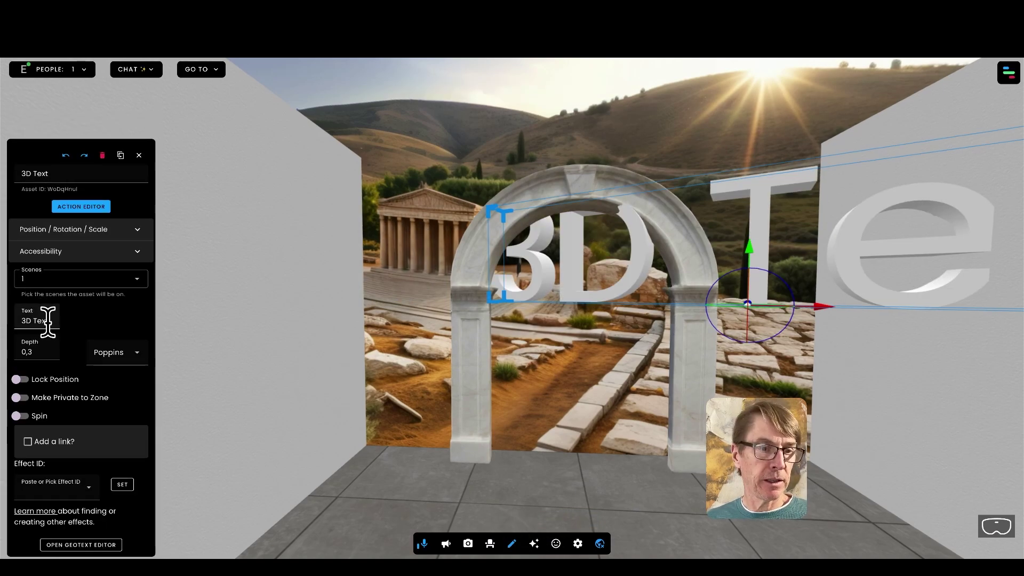
pyautogui.moveTo(48, 321); pyautogui.dragTo(5, 321)
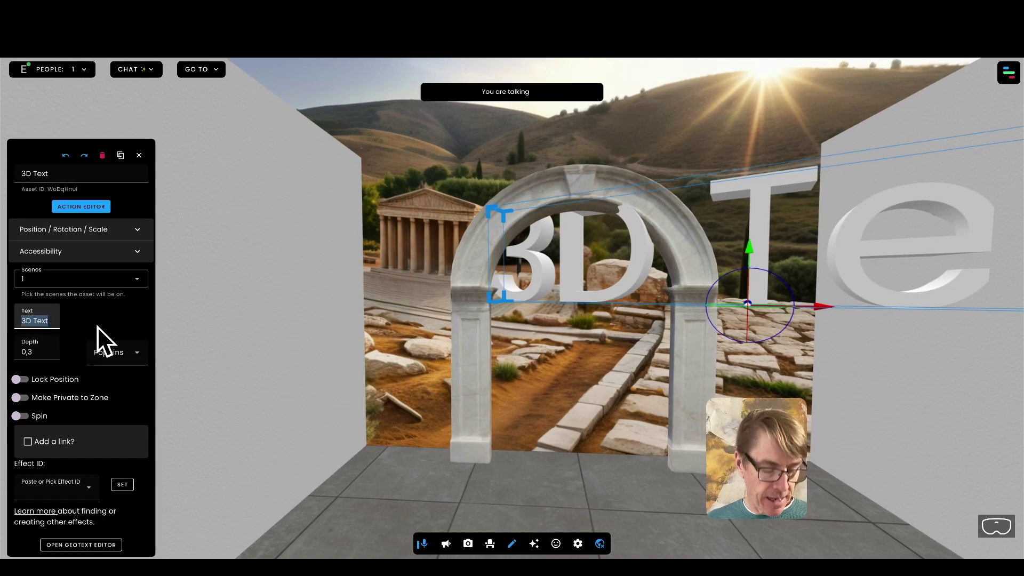
pyautogui.write('RETURN')
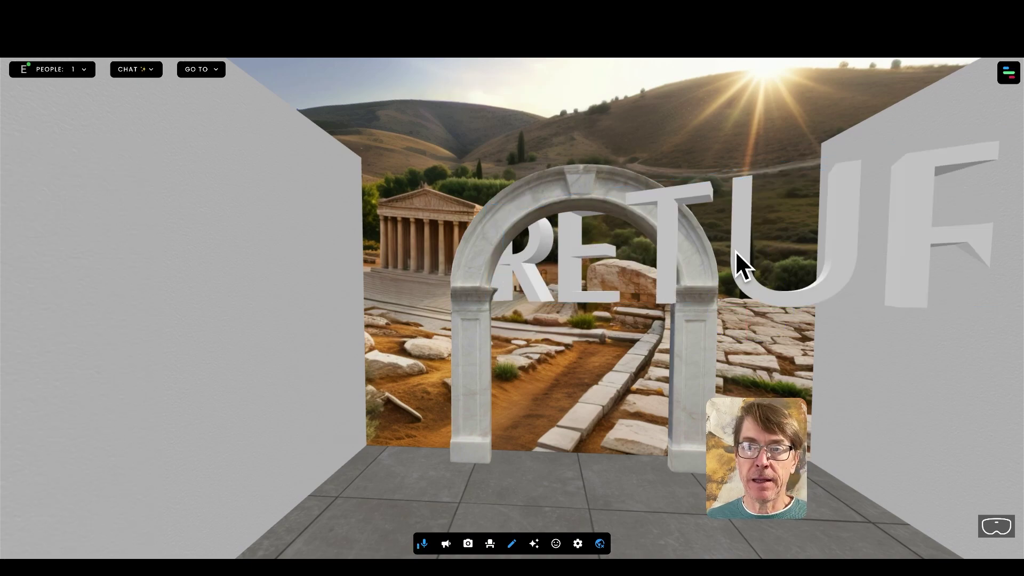
# Move the RETURN 3D text toward the marble archway and rotate it to line up with the arch opening
pyautogui.click(736, 249)
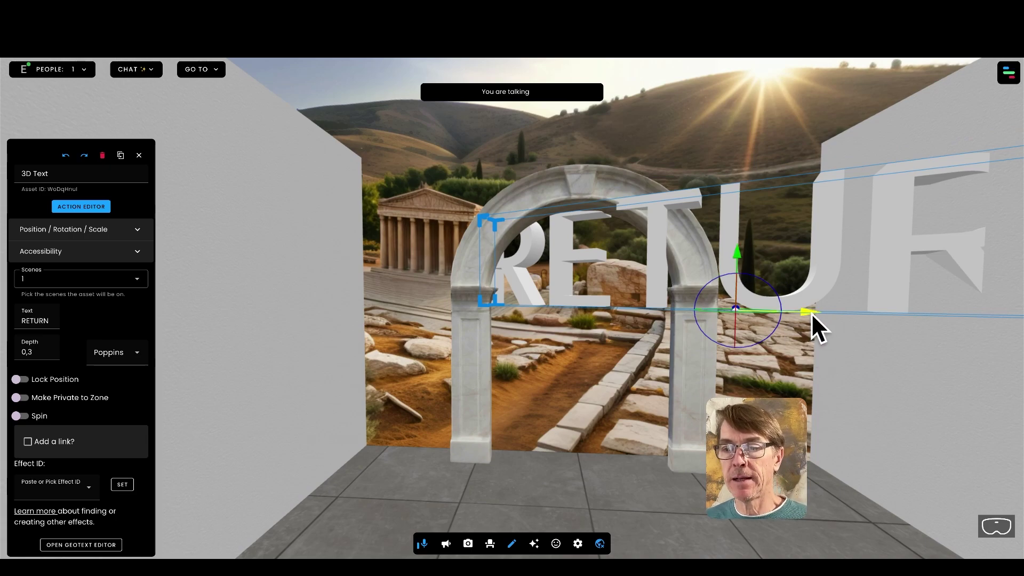
pyautogui.moveTo(809, 309); pyautogui.dragTo(770, 311)
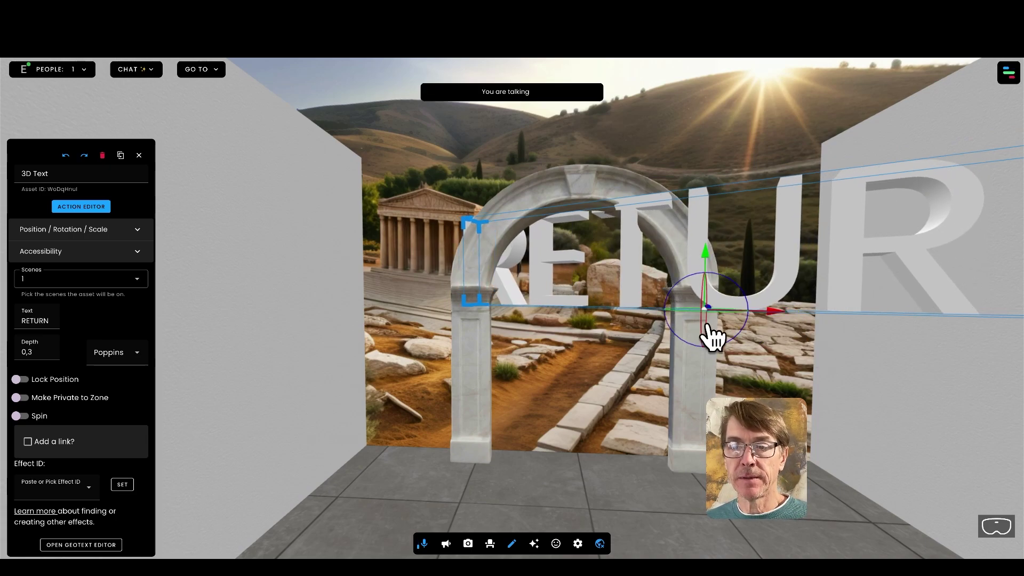
pyautogui.moveTo(685, 277); pyautogui.dragTo(685, 278)
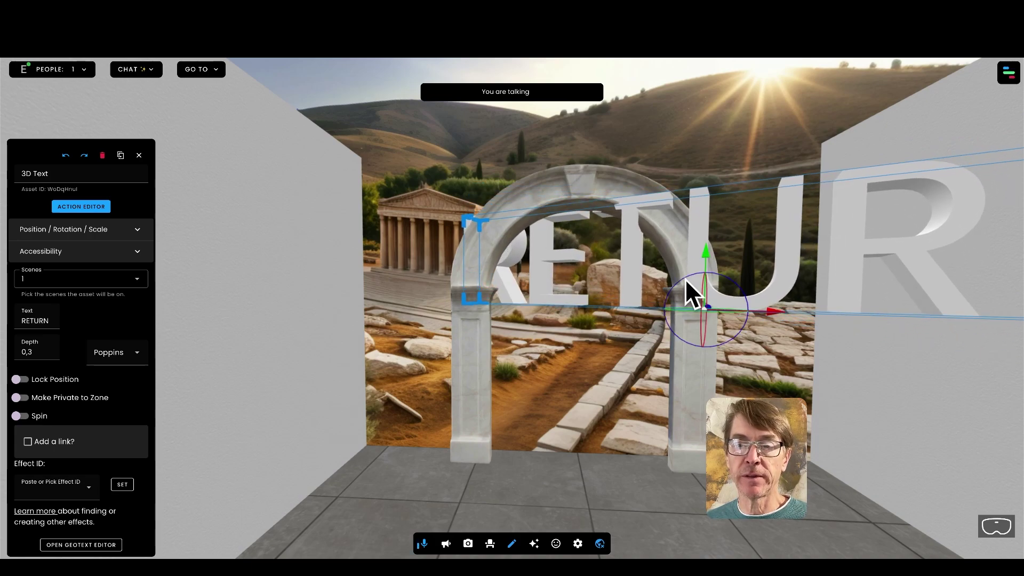
pyautogui.moveTo(705, 327); pyautogui.dragTo(705, 319)
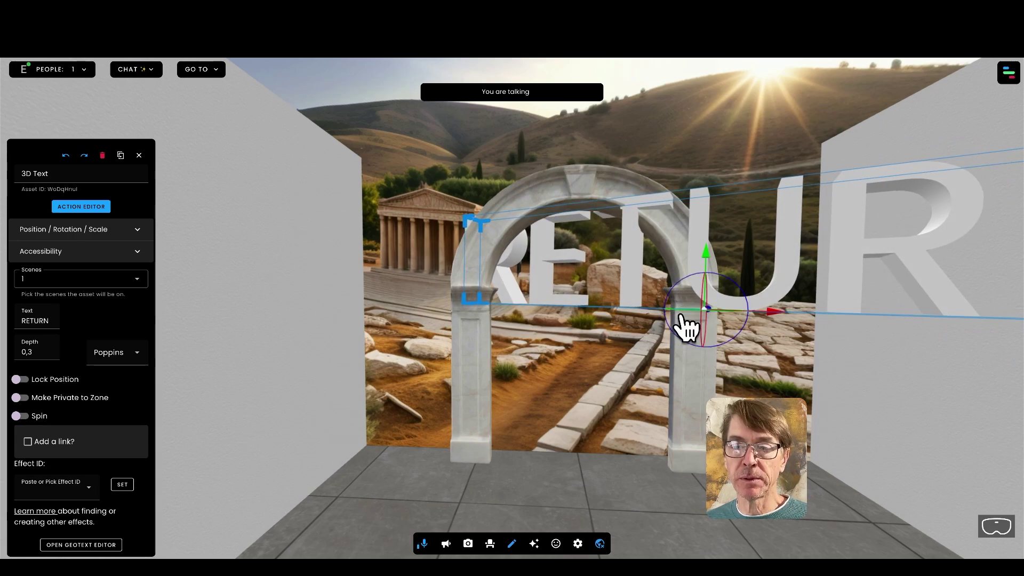
pyautogui.moveTo(683, 307); pyautogui.dragTo(702, 309)
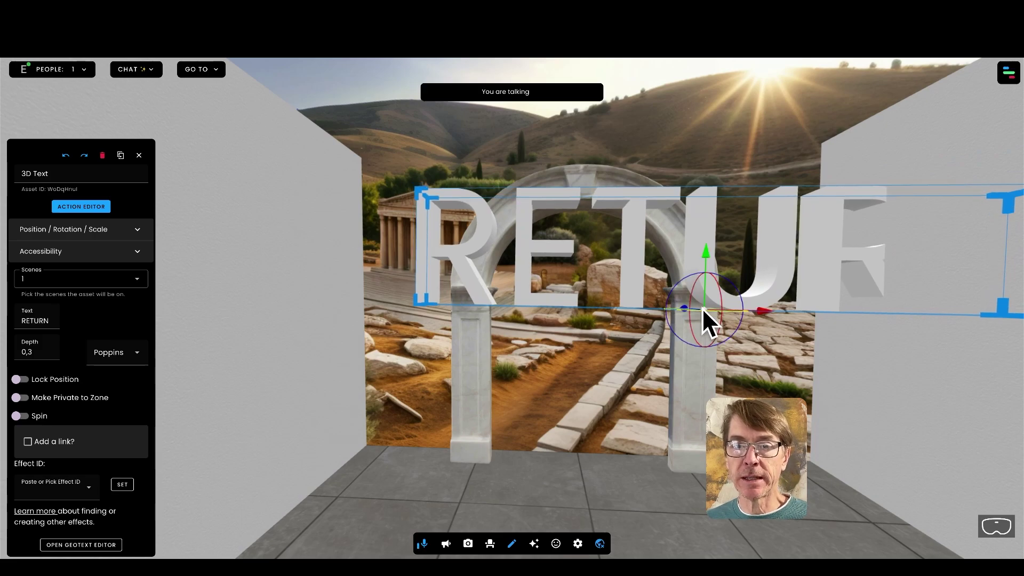
# Shrink the RETURN text, center it inside the marble archway, and leave edit mode
pyautogui.moveTo(417, 189); pyautogui.dragTo(682, 247)
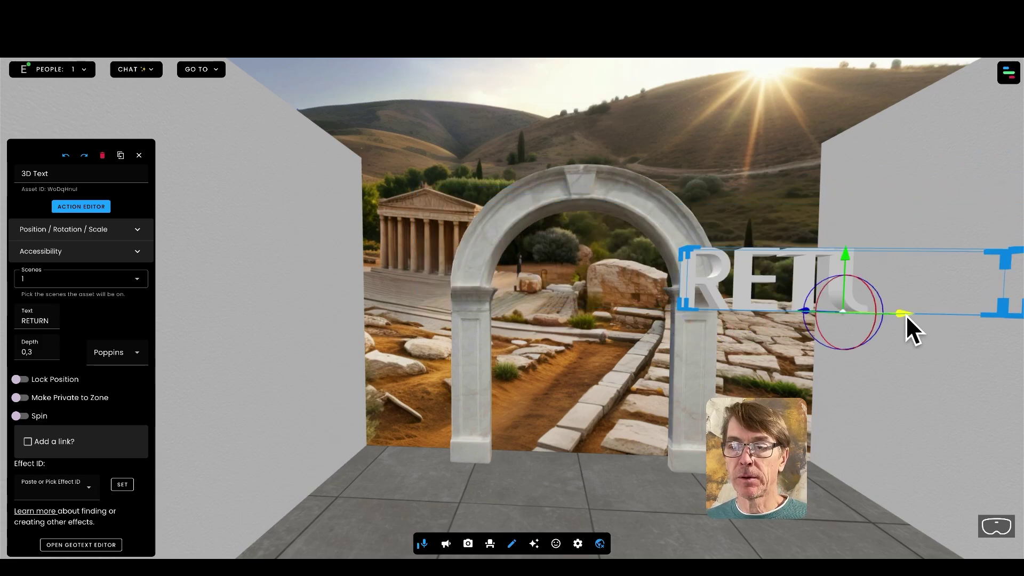
pyautogui.moveTo(904, 314); pyautogui.dragTo(640, 315)
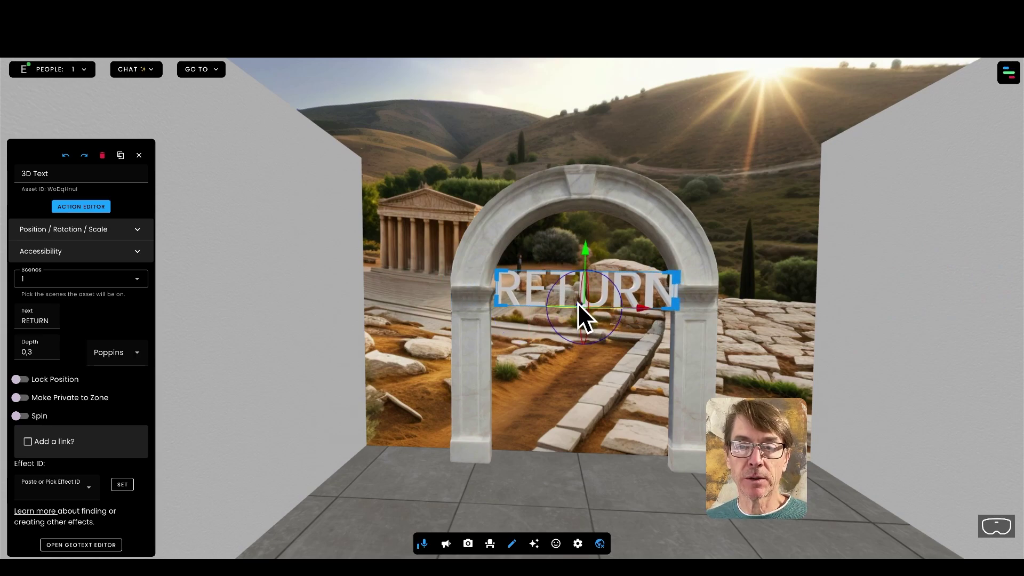
pyautogui.moveTo(578, 303); pyautogui.dragTo(599, 488)
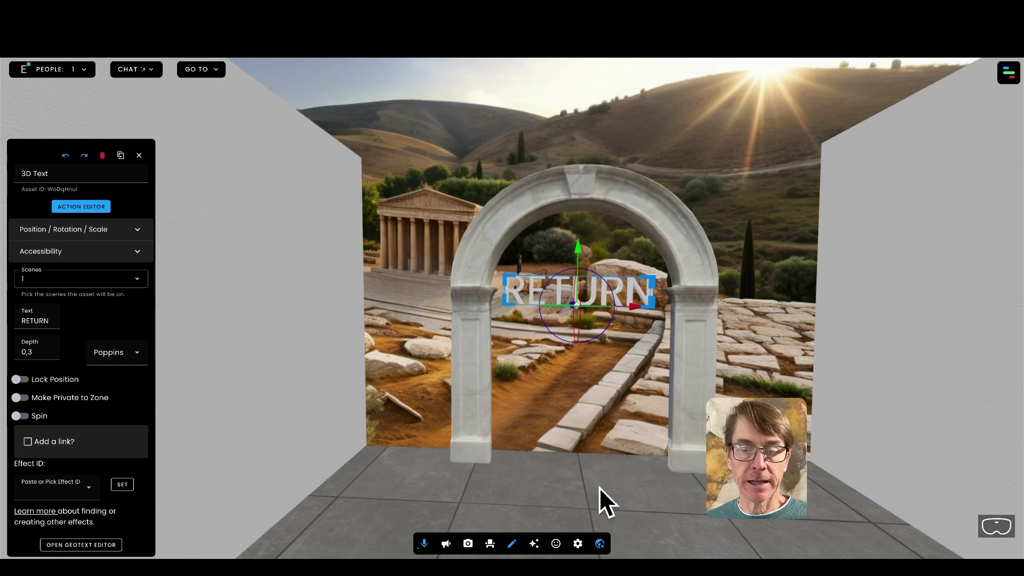
pyautogui.click(513, 543)
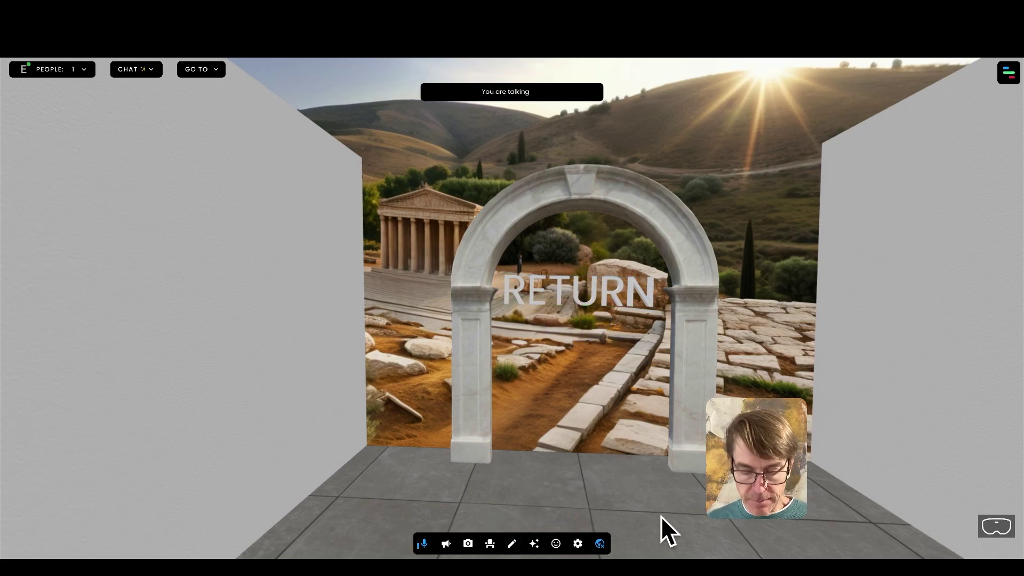
# Walk through the return archway to the main room and upload the STUDY portal image 6.png
pyautogui.press('w')
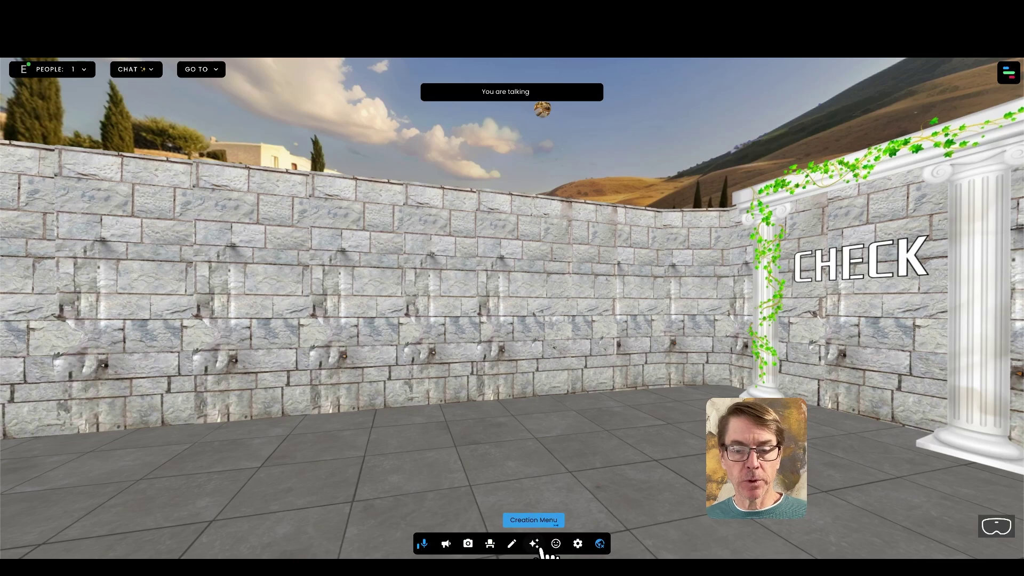
pyautogui.click(534, 544)
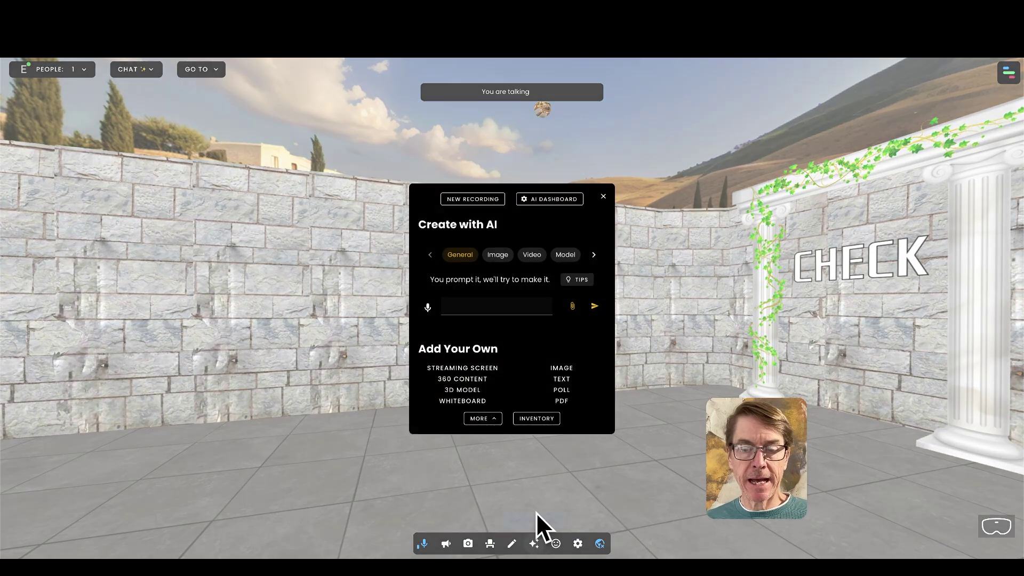
pyautogui.click(563, 367)
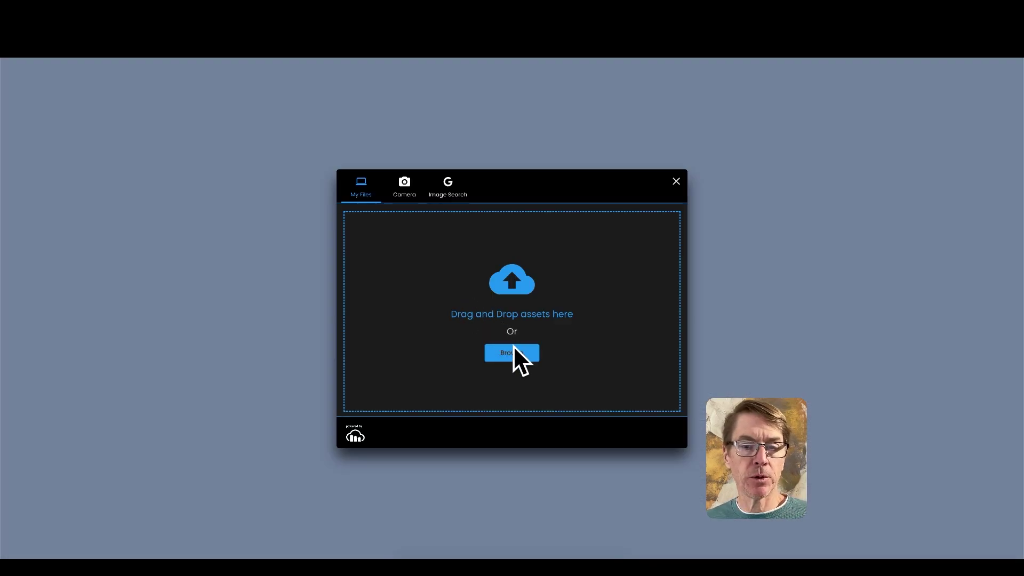
pyautogui.click(512, 348)
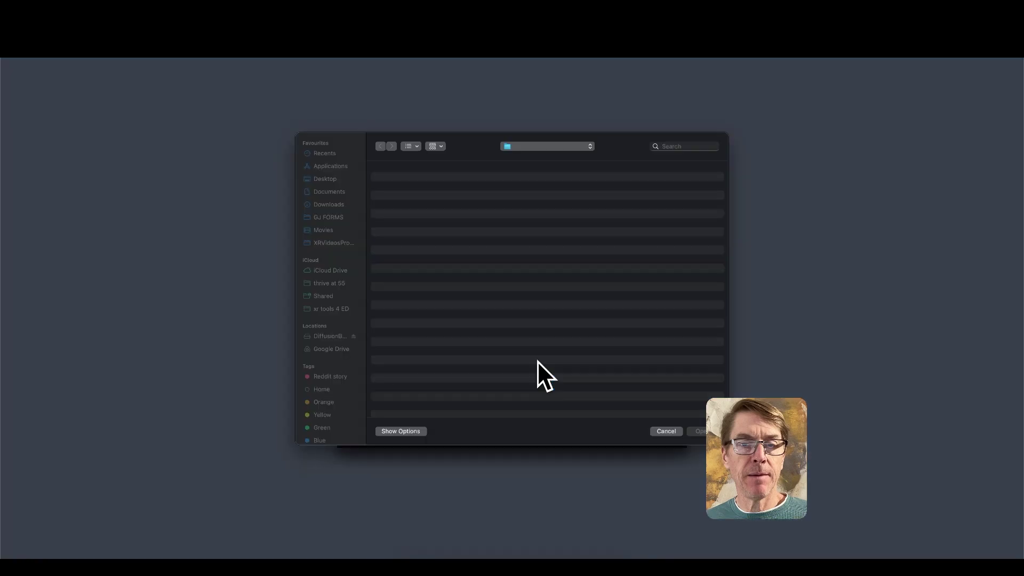
pyautogui.click(395, 228)
pyautogui.press('space')
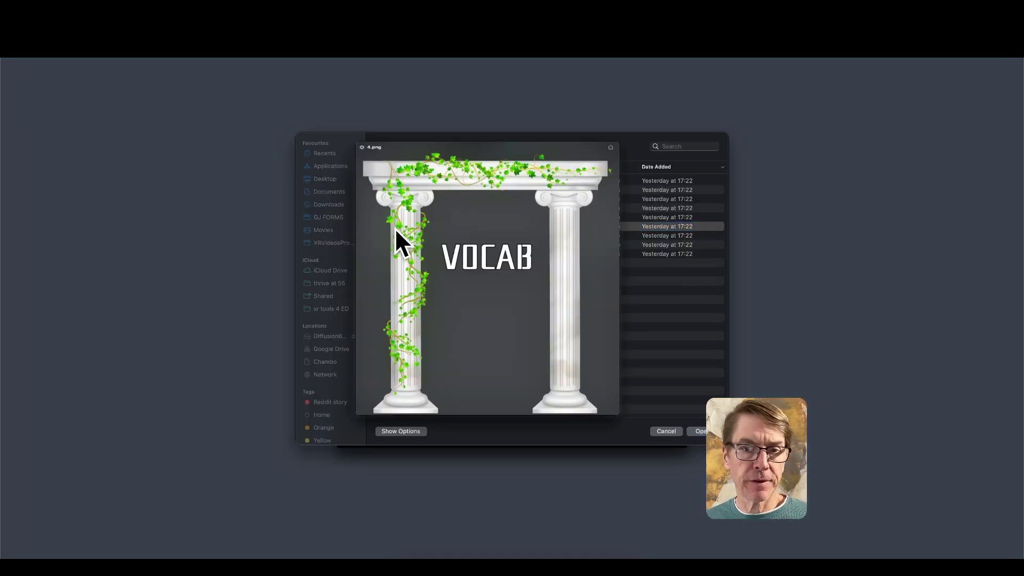
pyautogui.press('Down')
pyautogui.press('space')
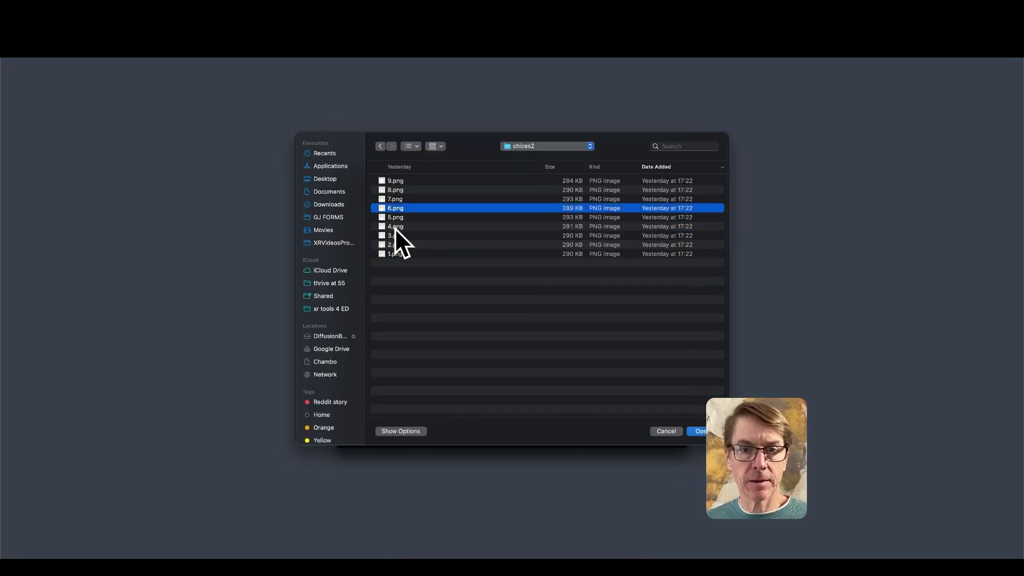
pyautogui.click(699, 431)
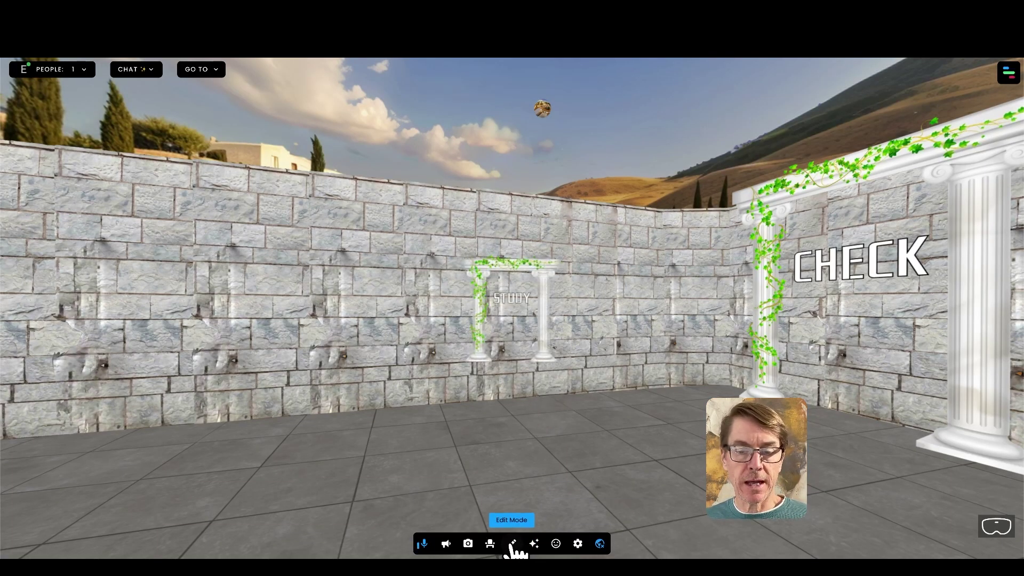
# In edit mode, enlarge the STUDY portal, turn it to follow the stone wall, and stand it on the floor beside the CHECK portal
pyautogui.click(512, 545)
pyautogui.click(512, 275)
pyautogui.moveTo(517, 263); pyautogui.dragTo(517, 384)
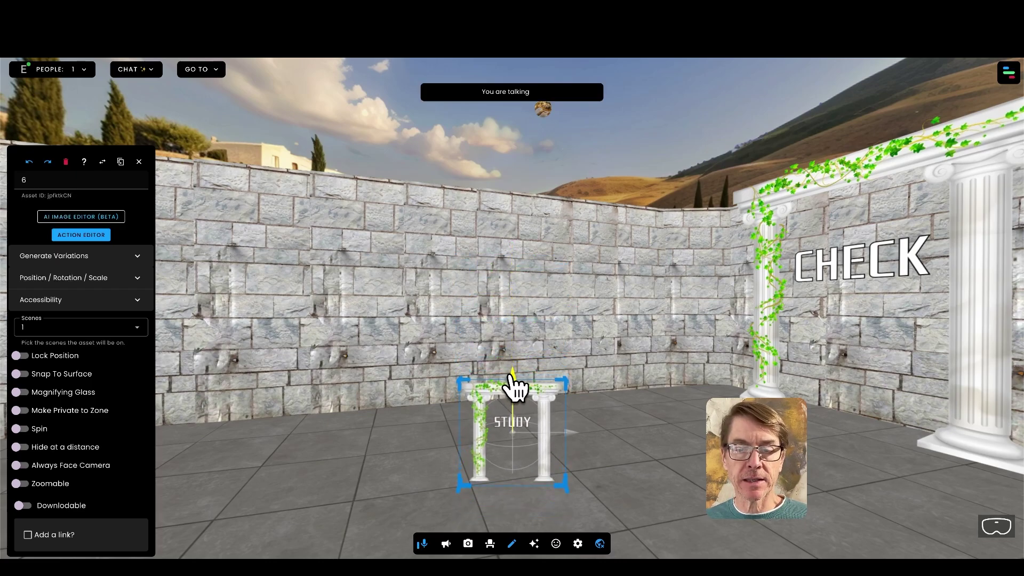
pyautogui.moveTo(537, 459); pyautogui.dragTo(485, 419)
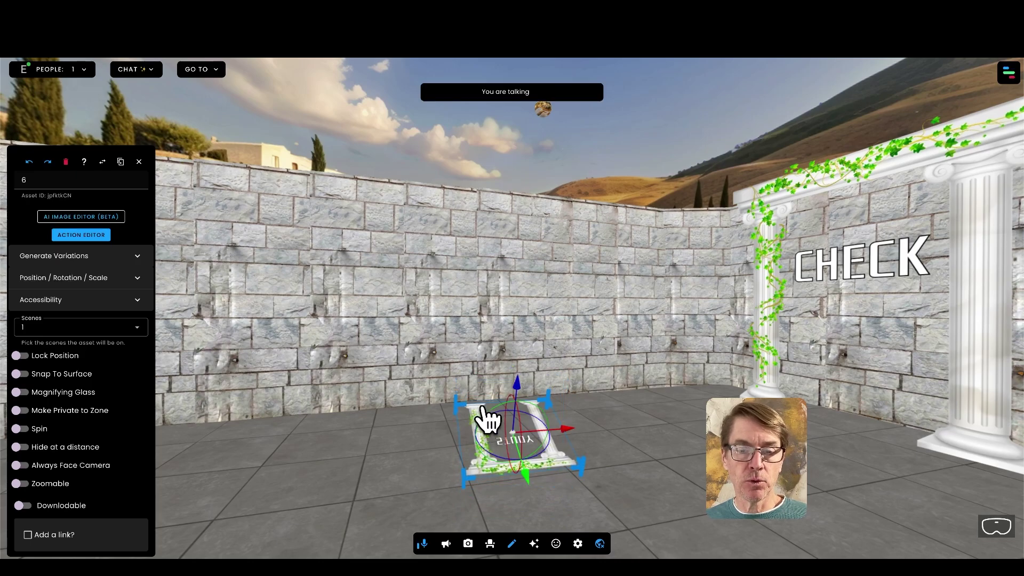
pyautogui.click(29, 162)
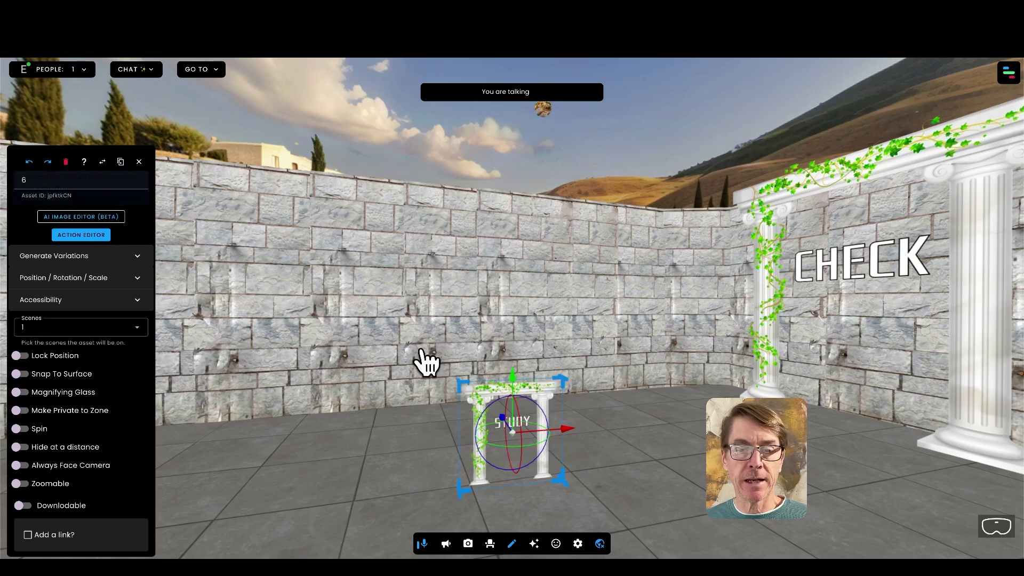
pyautogui.moveTo(500, 417); pyautogui.dragTo(568, 305)
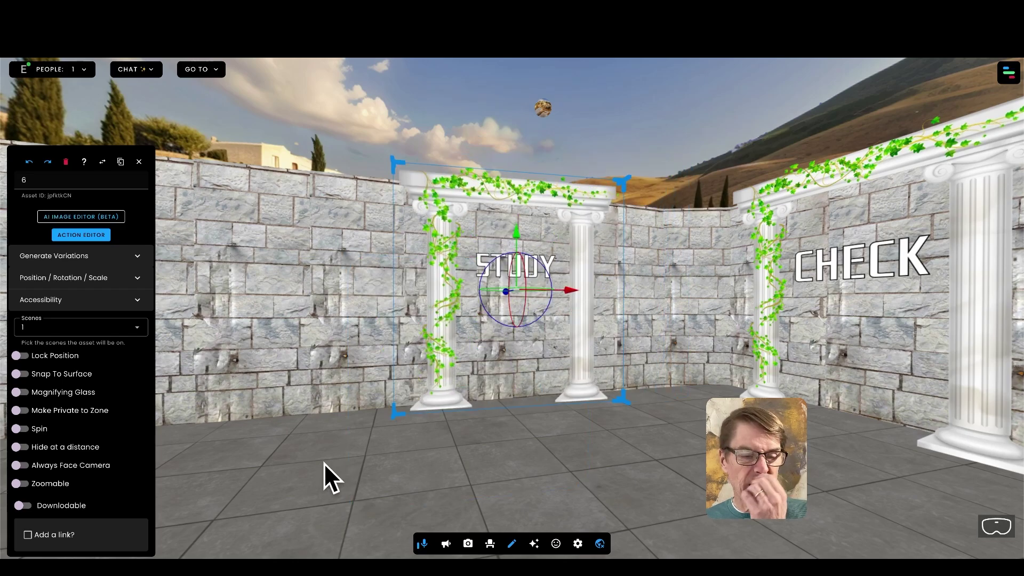
# Add a Proximity trigger with its range set to close to the STUDY portal image
pyautogui.click(28, 535)
pyautogui.click(519, 297)
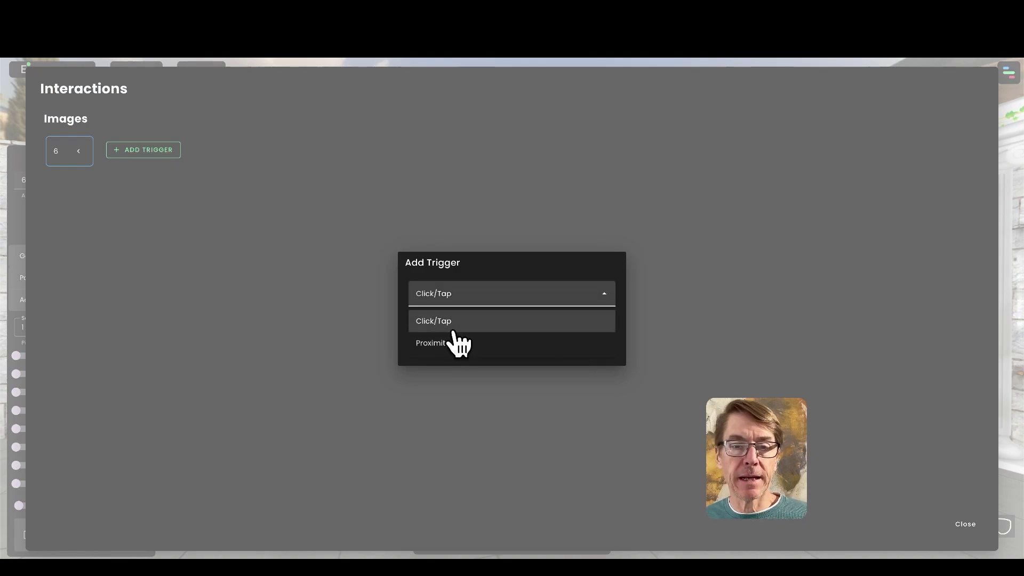
pyautogui.click(445, 342)
pyautogui.click(601, 348)
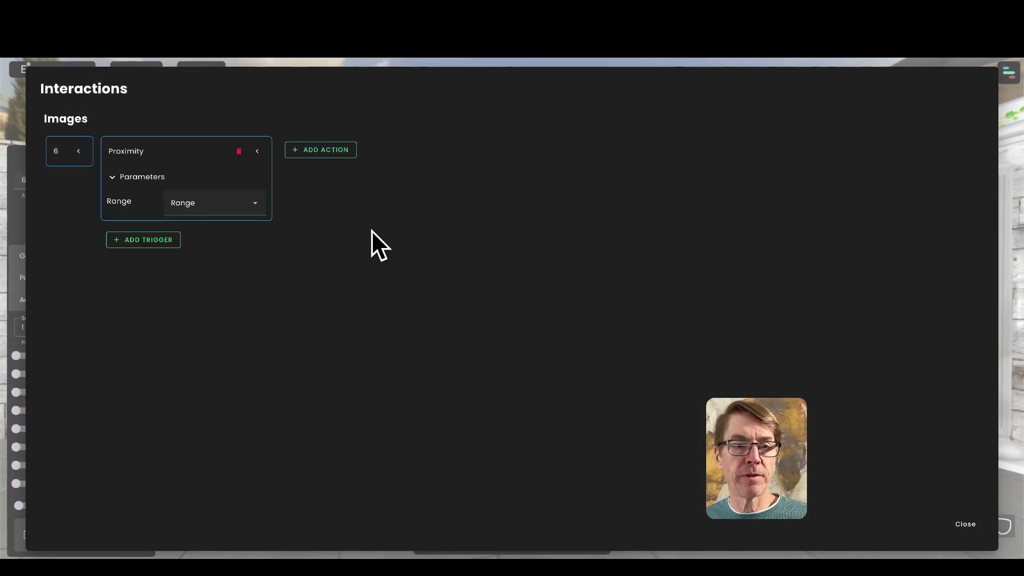
pyautogui.click(214, 204)
pyautogui.click(195, 229)
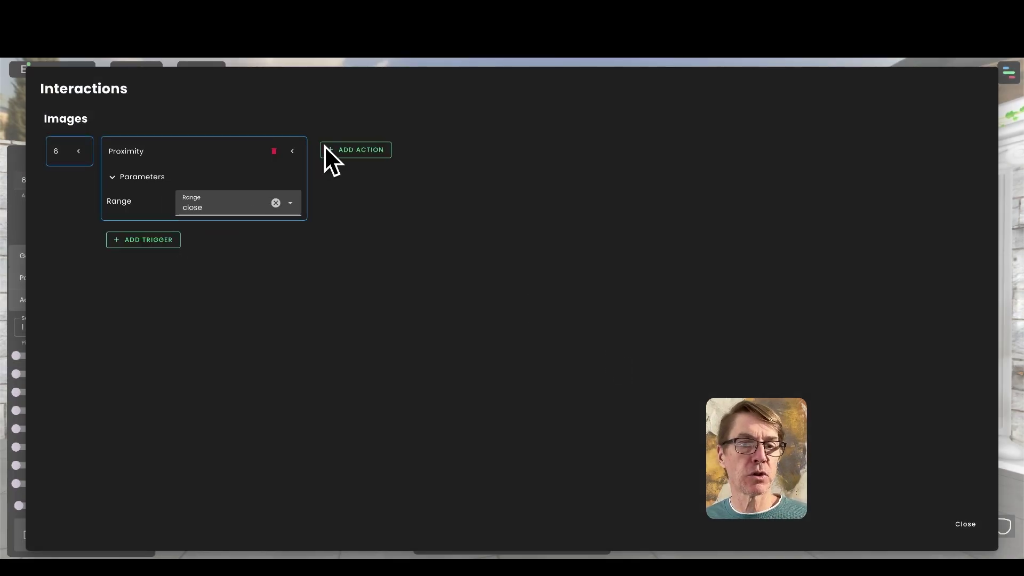
# Add a Go To action of type Spot Link named studyview to the Proximity trigger, then close the interactions and leave edit mode
pyautogui.click(355, 151)
pyautogui.click(483, 300)
pyautogui.click(453, 429)
pyautogui.click(599, 348)
pyautogui.click(438, 205)
pyautogui.click(443, 251)
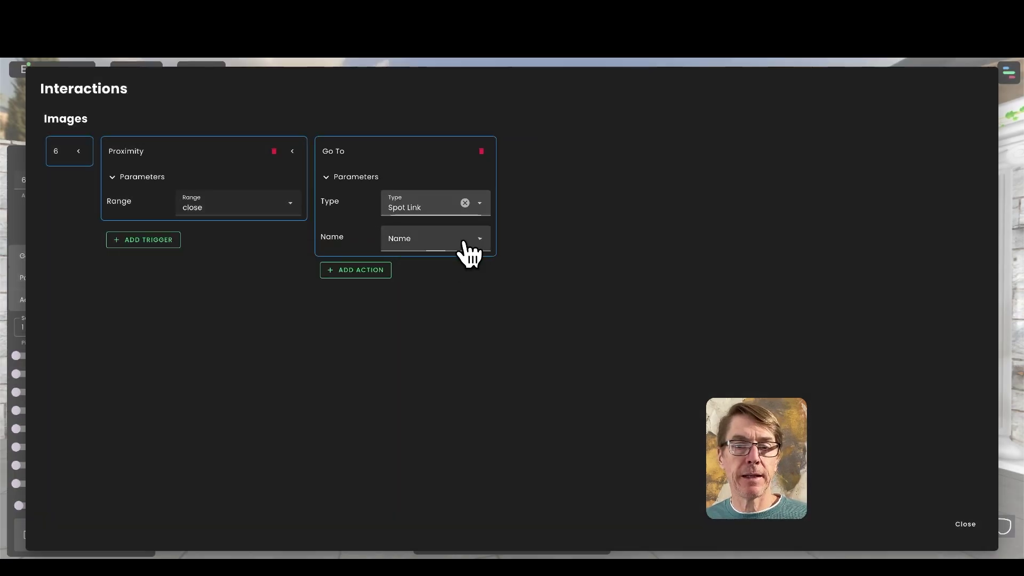
pyautogui.click(459, 240)
pyautogui.scroll(-1, 443, 357)
pyautogui.scroll(1, 441, 361)
pyautogui.click(424, 288)
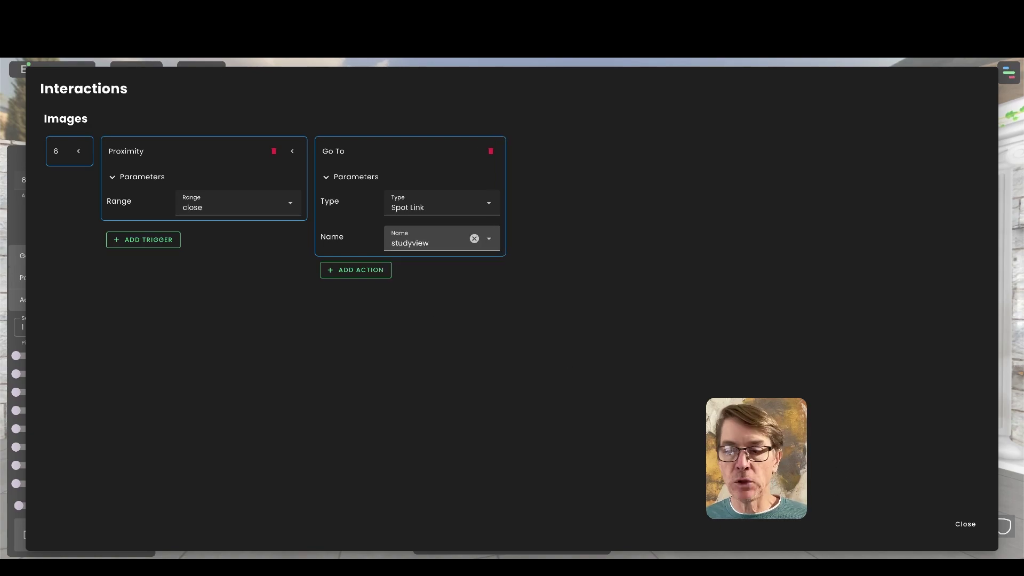
pyautogui.click(966, 533)
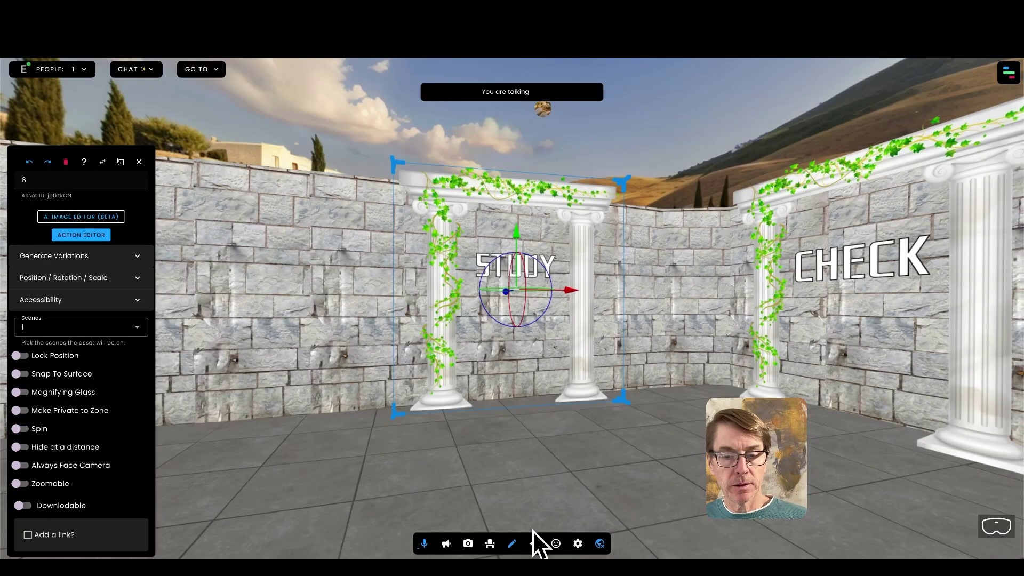
pyautogui.click(512, 544)
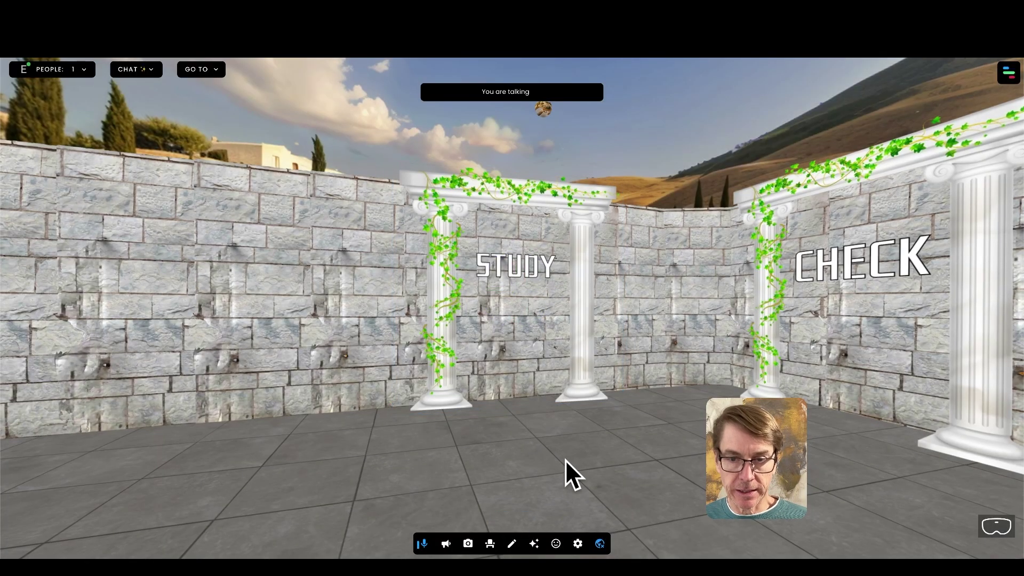
# Walk into the STUDY portal to test its link and look around the walls of the study room
pyautogui.click(520, 447)
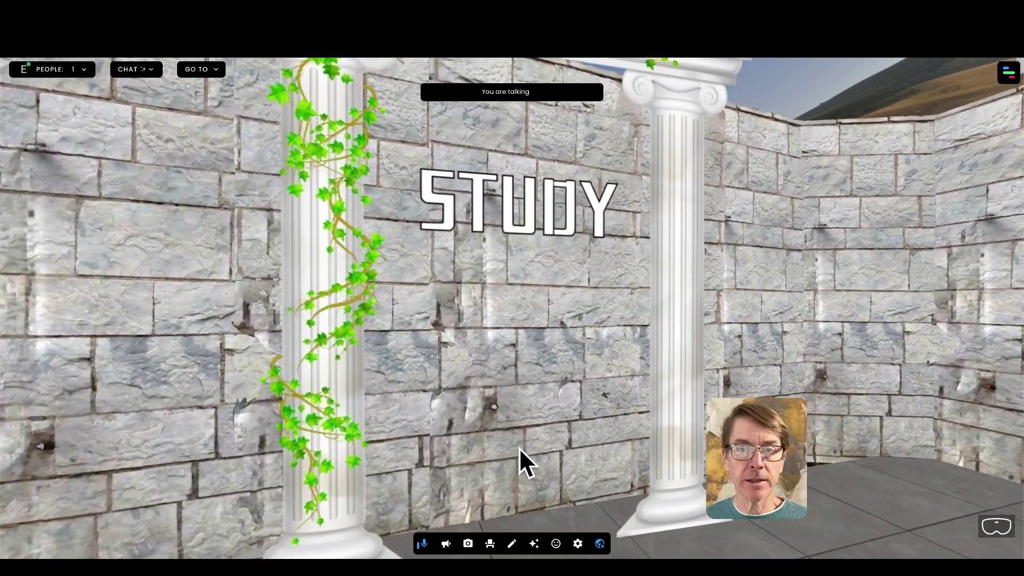
pyautogui.press('Right')
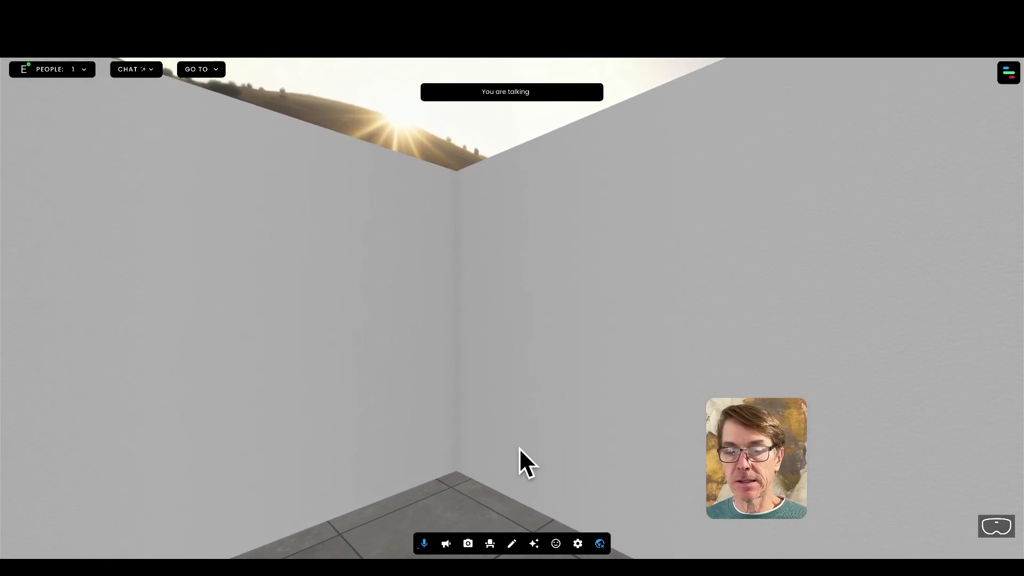
pyautogui.press('Right')
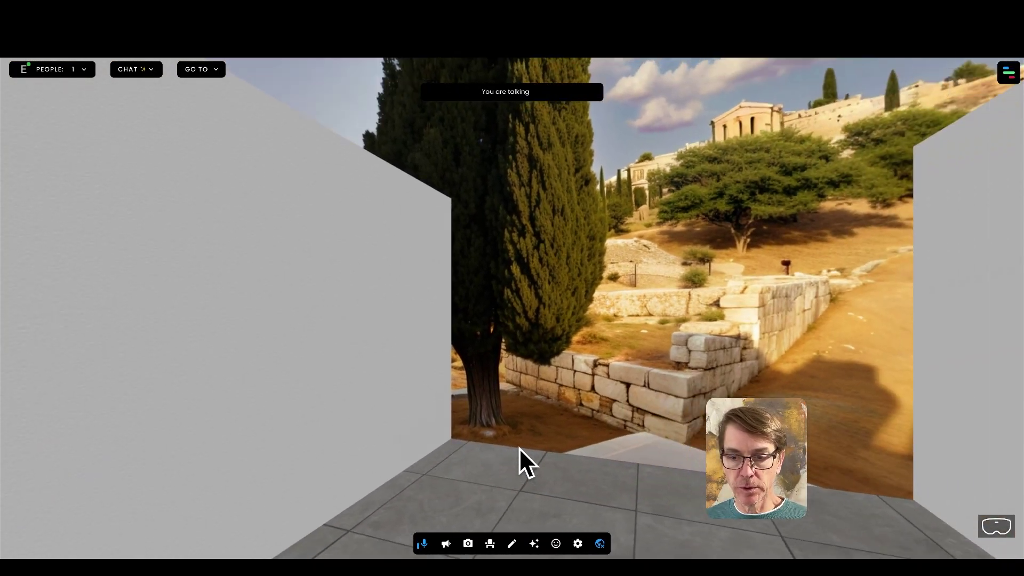
pyautogui.press('Right')
pyautogui.press('Right')
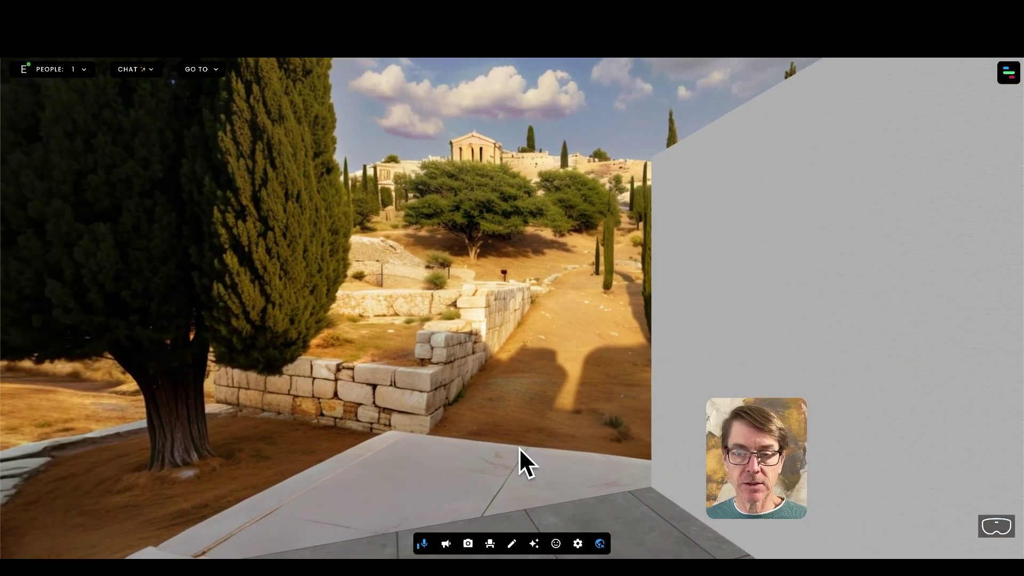
pyautogui.press('Right')
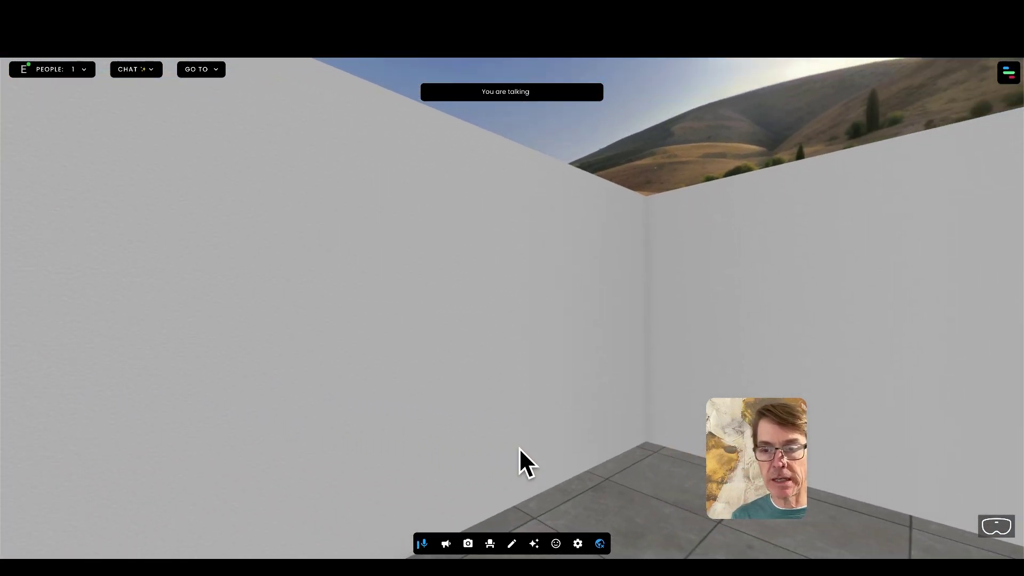
pyautogui.press('Right')
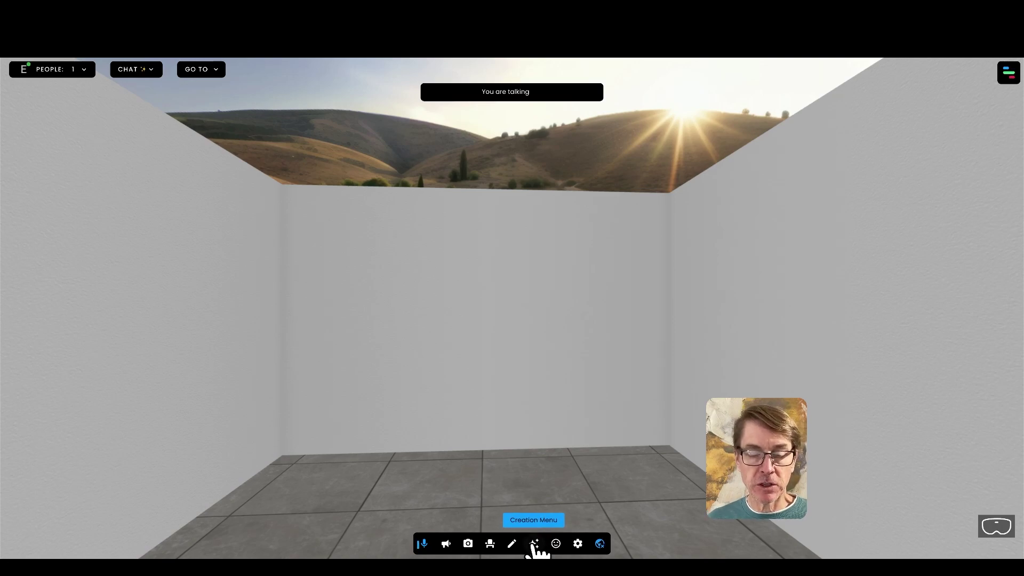
# In edit mode, add a text label to the study room and set its text to Youtube
pyautogui.click(513, 545)
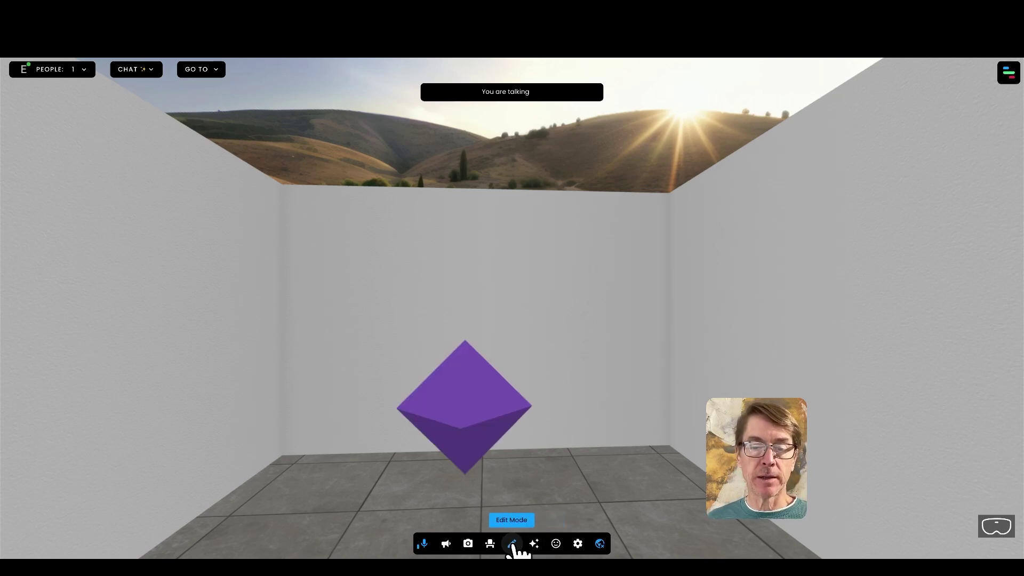
pyautogui.click(538, 540)
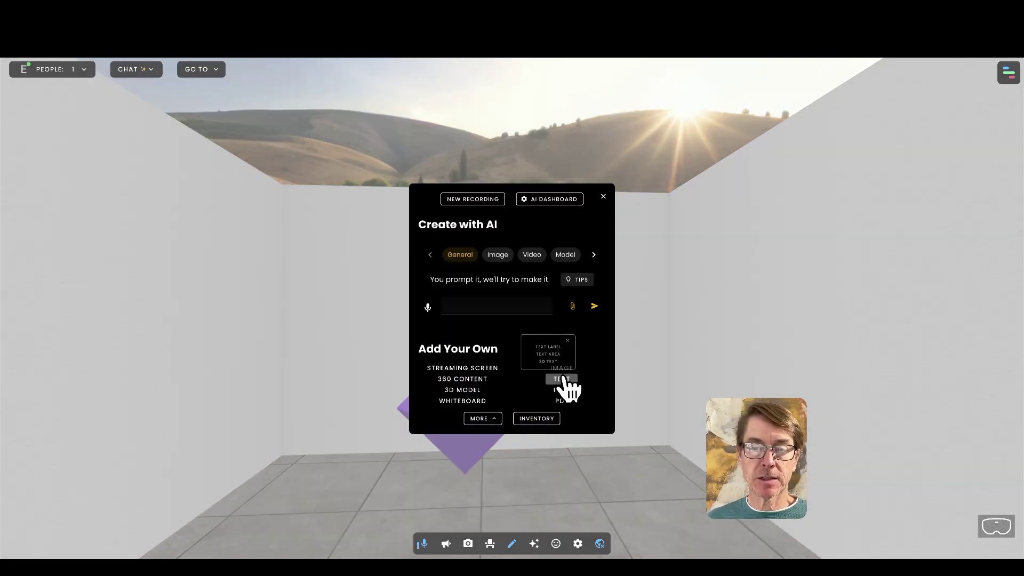
pyautogui.click(563, 334)
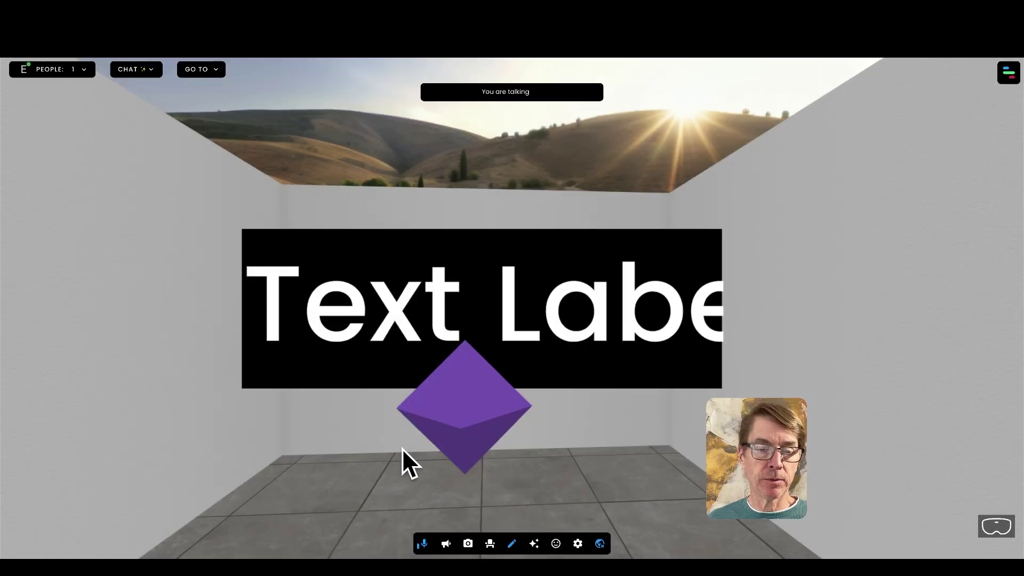
pyautogui.click(367, 320)
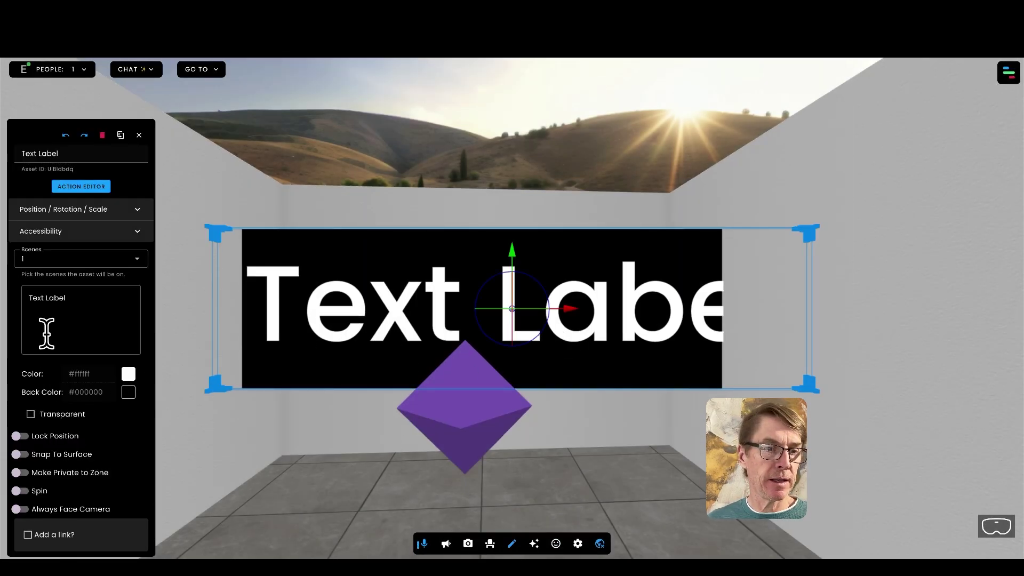
pyautogui.moveTo(46, 334); pyautogui.dragTo(16, 297)
pyautogui.write('Youtube')
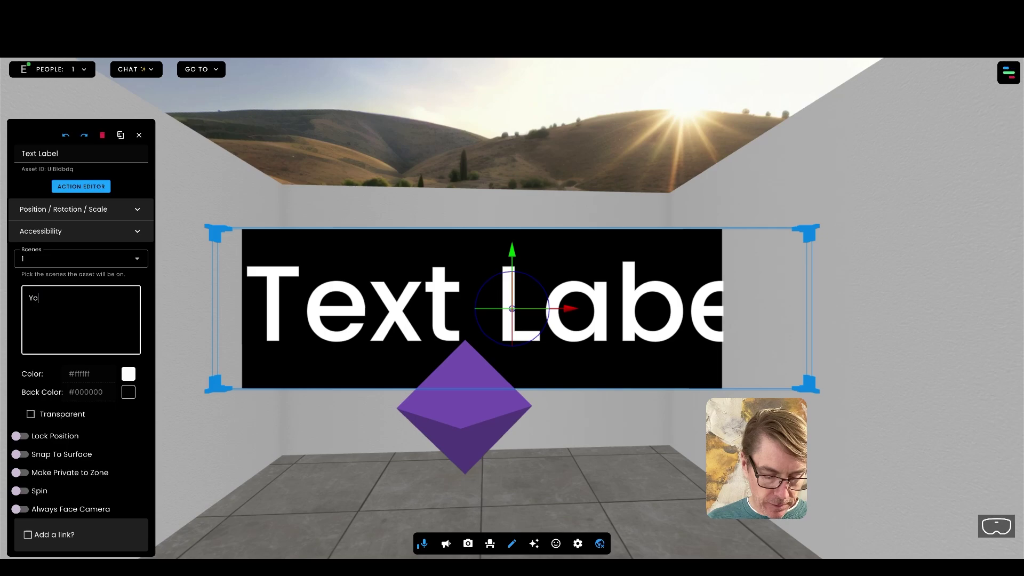
# Add a Web Link to the Youtube label, pasting the second Trojan War link copied from the STUDY cell of the Ancient Greece Hyperdoc
pyautogui.click(28, 535)
pyautogui.click(31, 495)
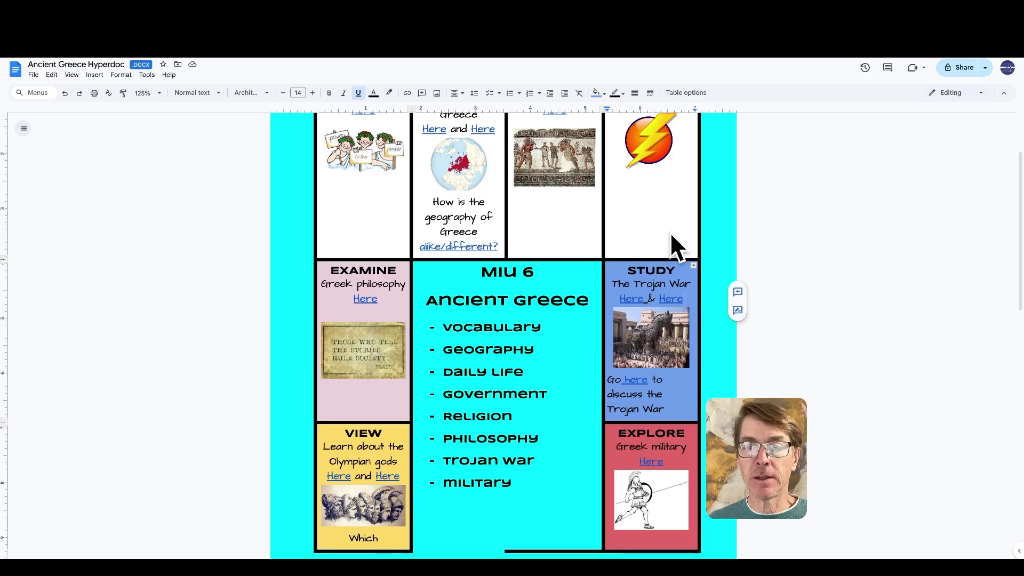
pyautogui.click(634, 302)
pyautogui.click(672, 300)
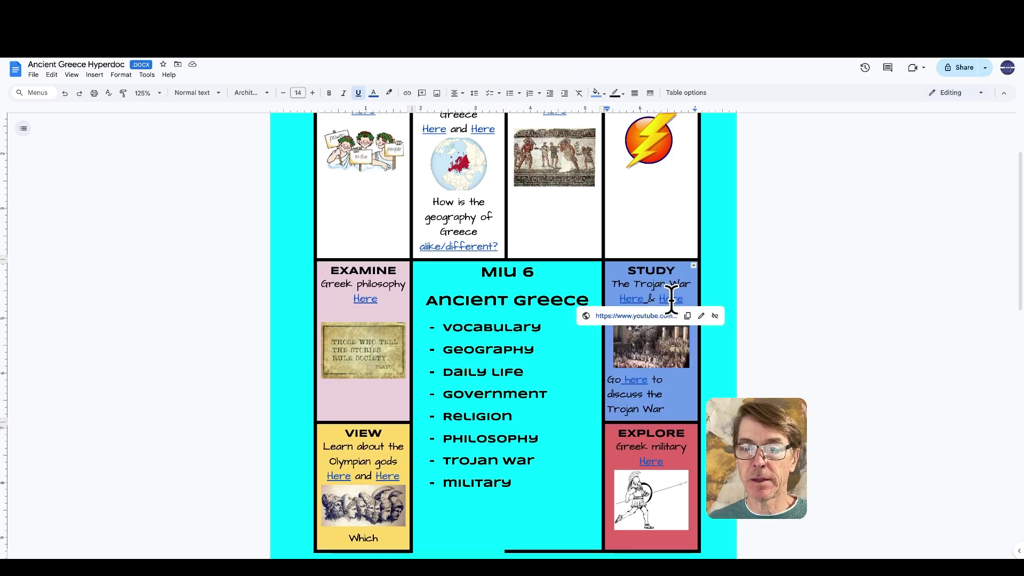
pyautogui.click(688, 316)
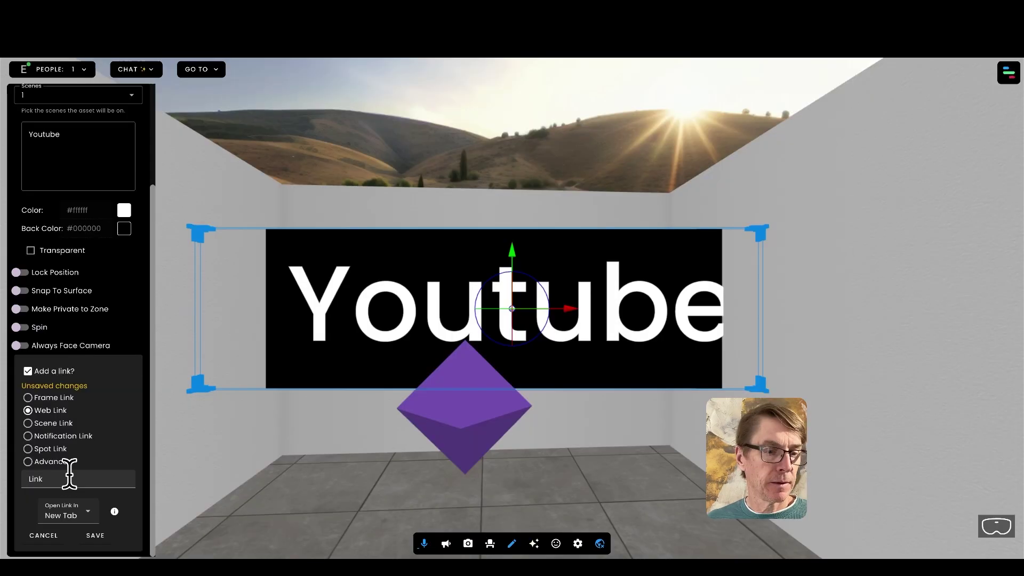
pyautogui.hotkey('ctrl', 'v')
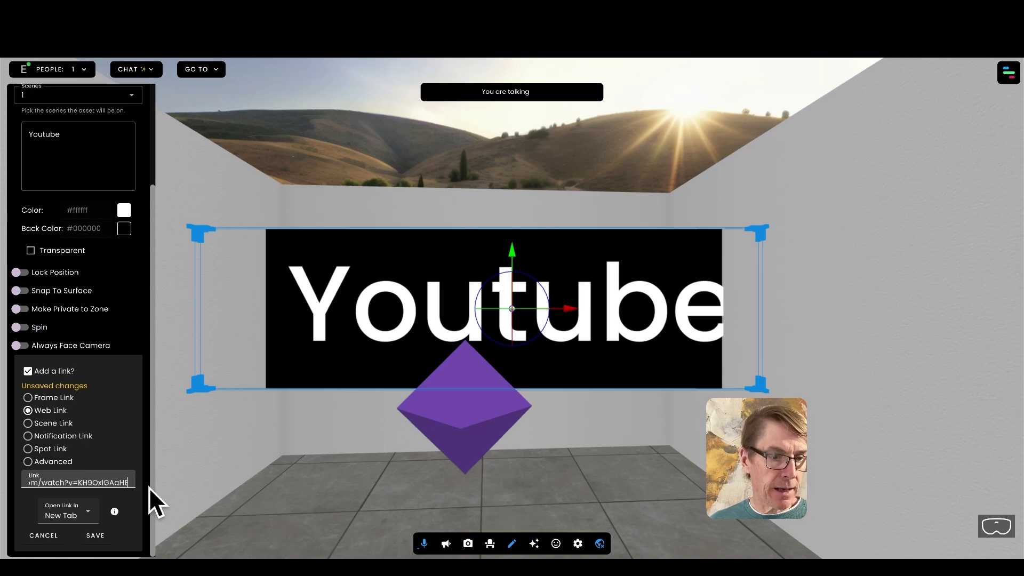
# Set the Youtube label's web link to open in an Embedded Overlay
pyautogui.click(90, 522)
pyautogui.click(79, 482)
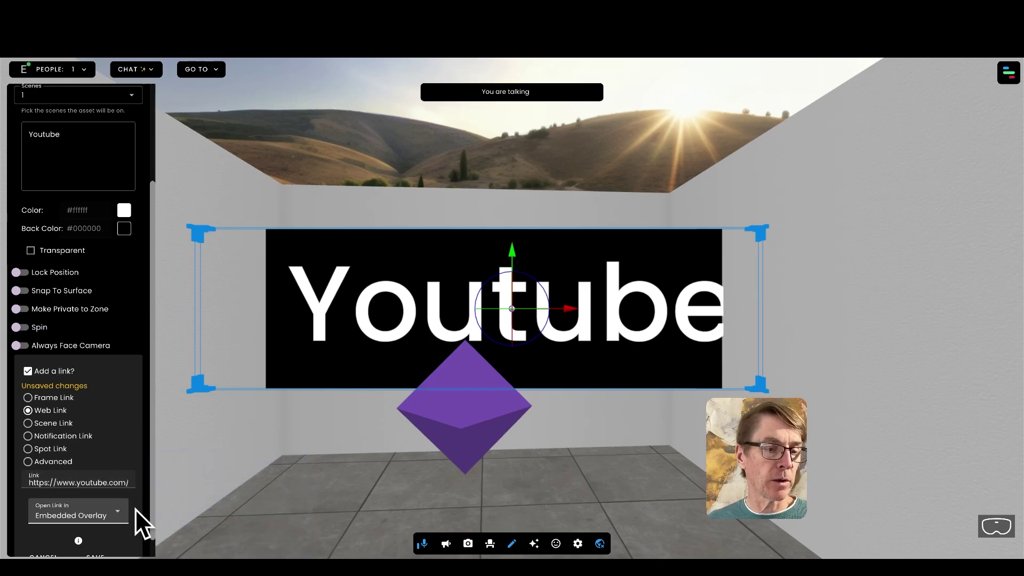
pyautogui.scroll(-1, 136, 508)
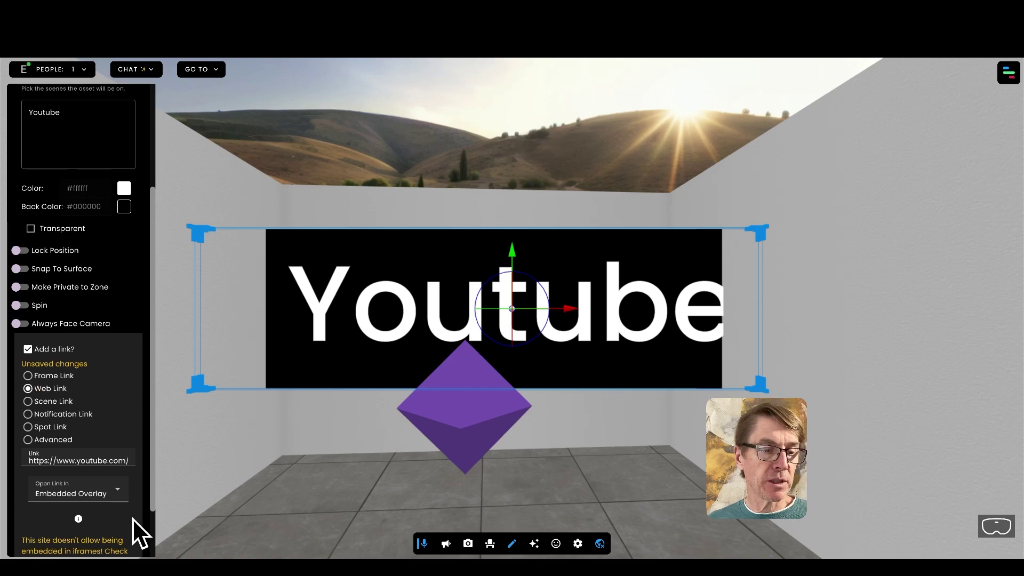
pyautogui.scroll(-3, 124, 519)
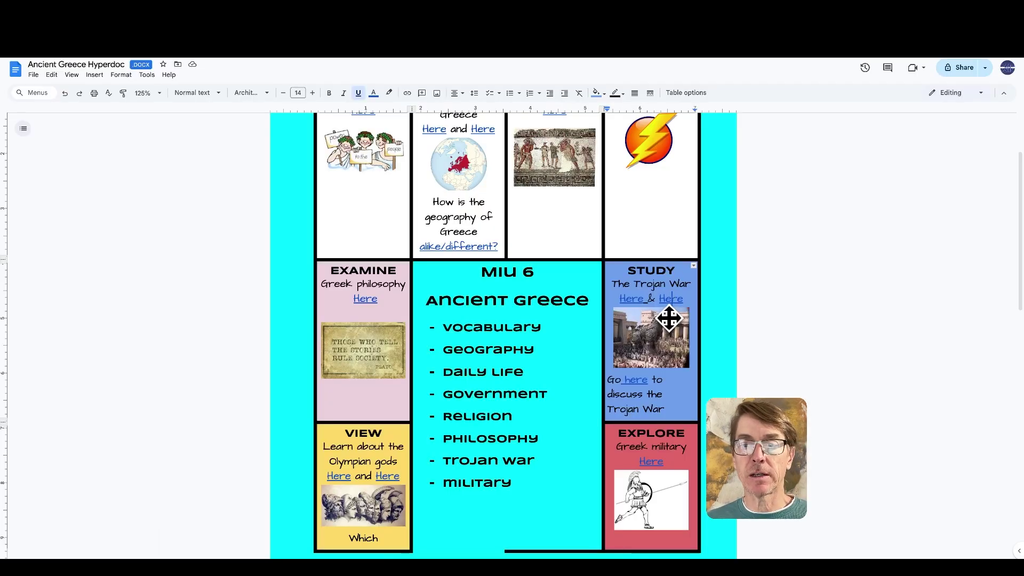
# Revisit the hyperdoc's second Trojan War link, and on YouTube open the Italian lentil soup video and bring up its embed code
pyautogui.click(669, 299)
pyautogui.click(662, 317)
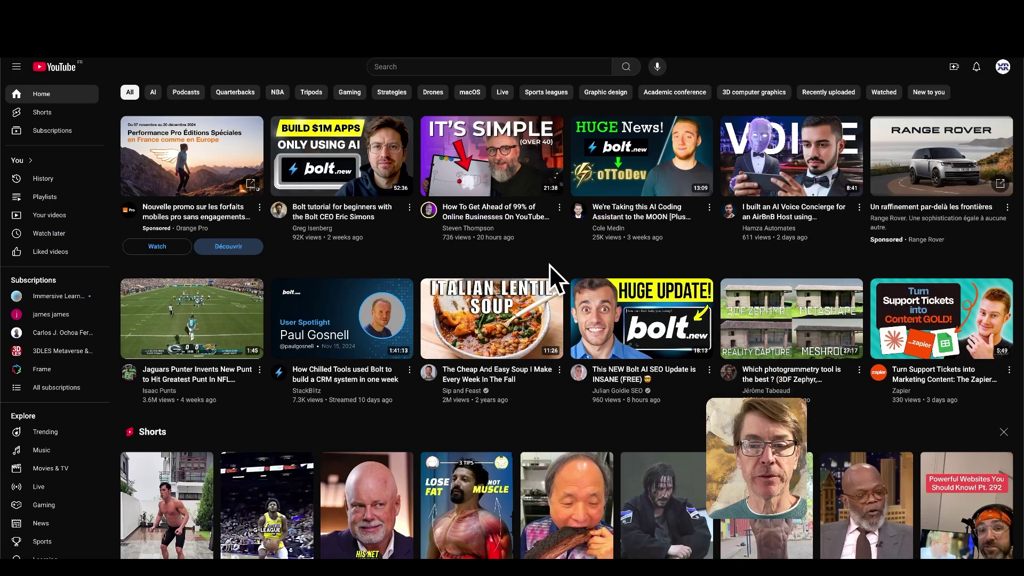
pyautogui.click(520, 338)
pyautogui.click(511, 451)
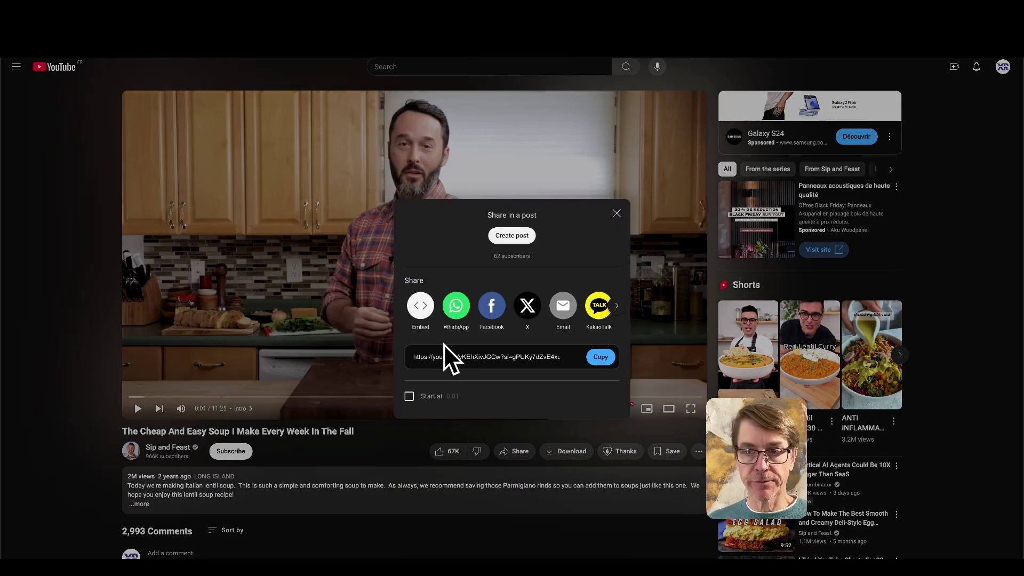
pyautogui.click(426, 305)
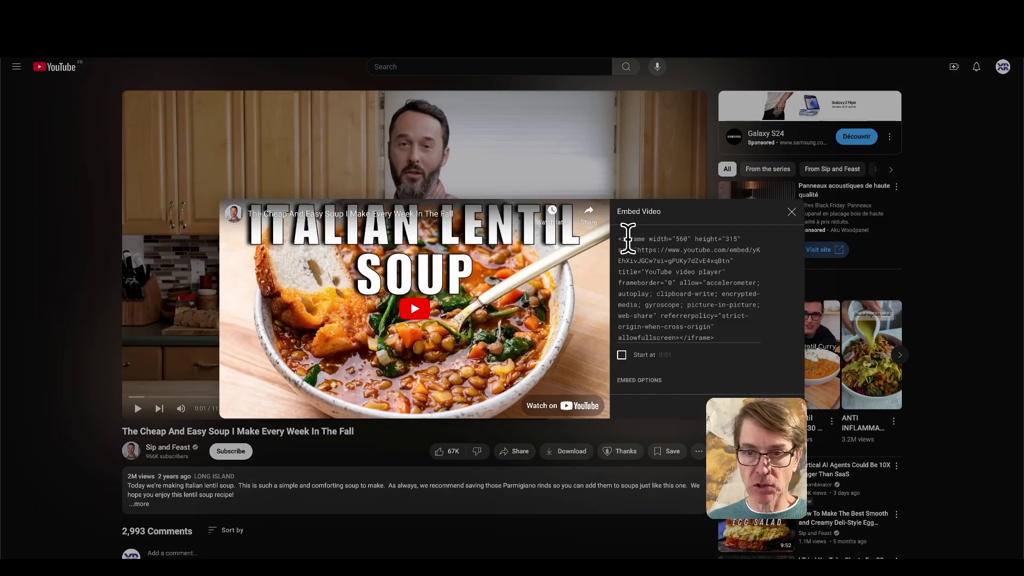
# Copy only the src URL from the video's iframe embed code and replace the Youtube label's link with it
pyautogui.moveTo(724, 337); pyautogui.dragTo(619, 237)
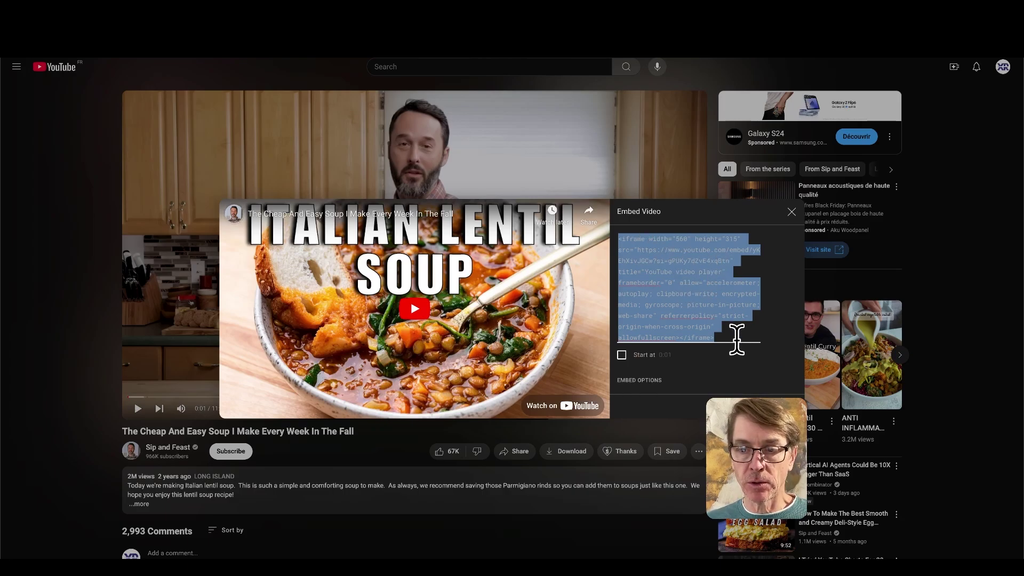
pyautogui.moveTo(637, 250); pyautogui.dragTo(653, 250)
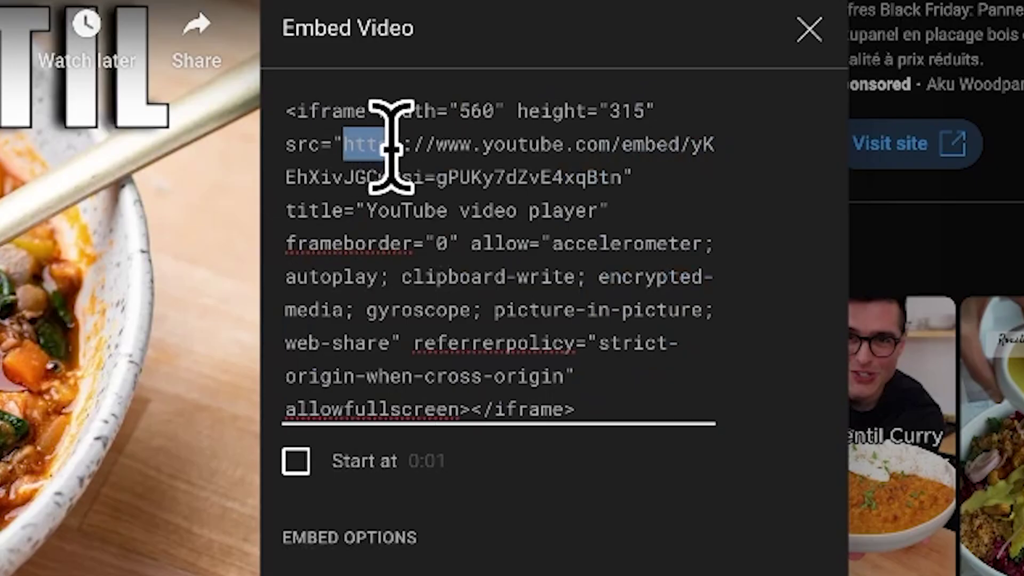
pyautogui.moveTo(391, 146); pyautogui.dragTo(624, 165)
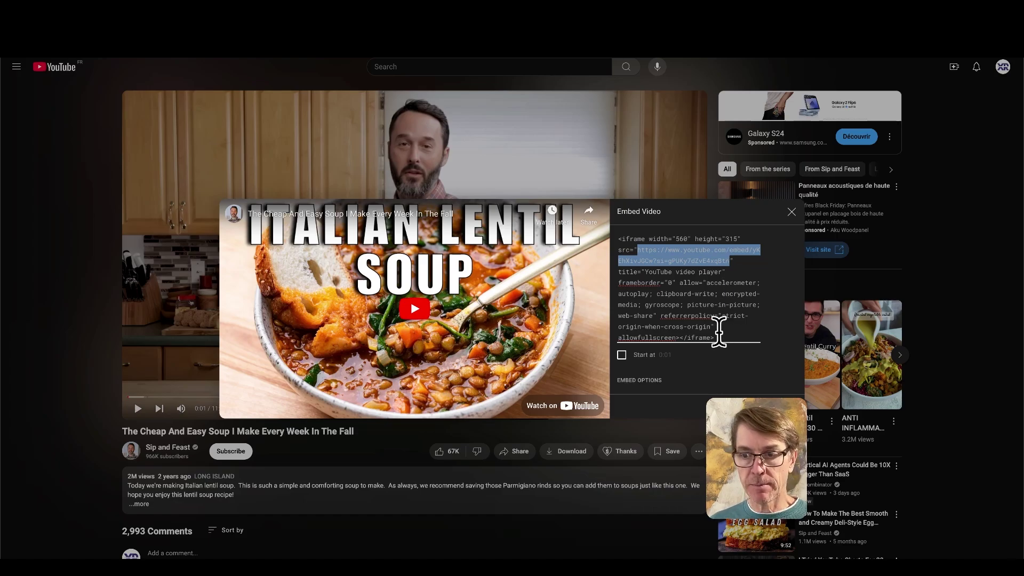
pyautogui.click(792, 213)
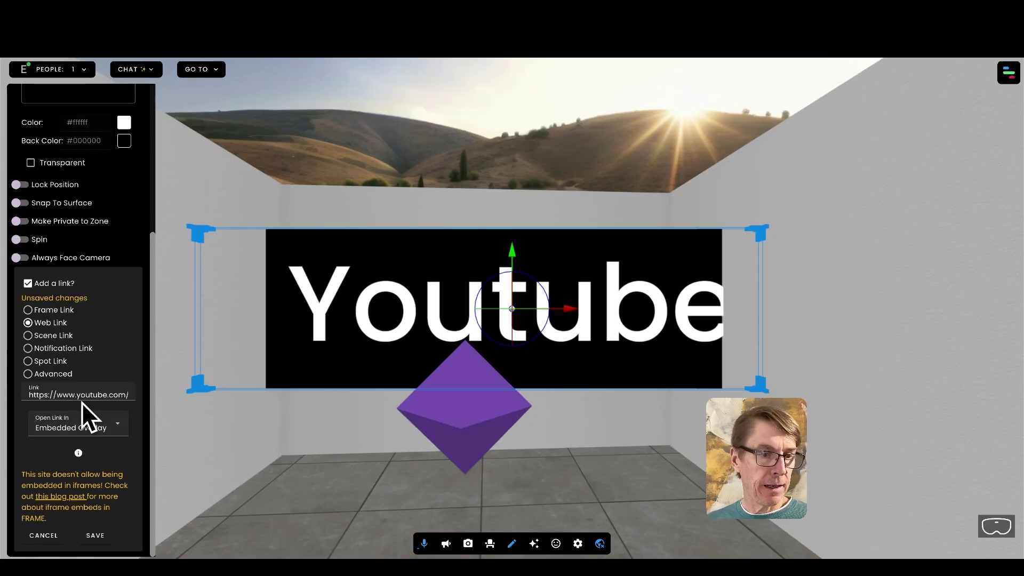
pyautogui.tripleClick(95, 395)
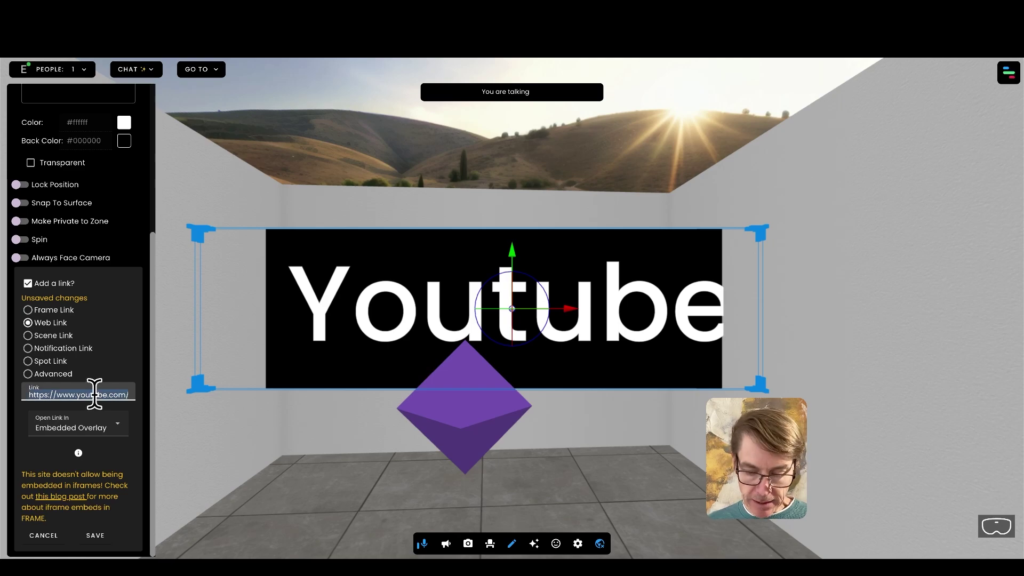
pyautogui.hotkey('ctrl', 'v')
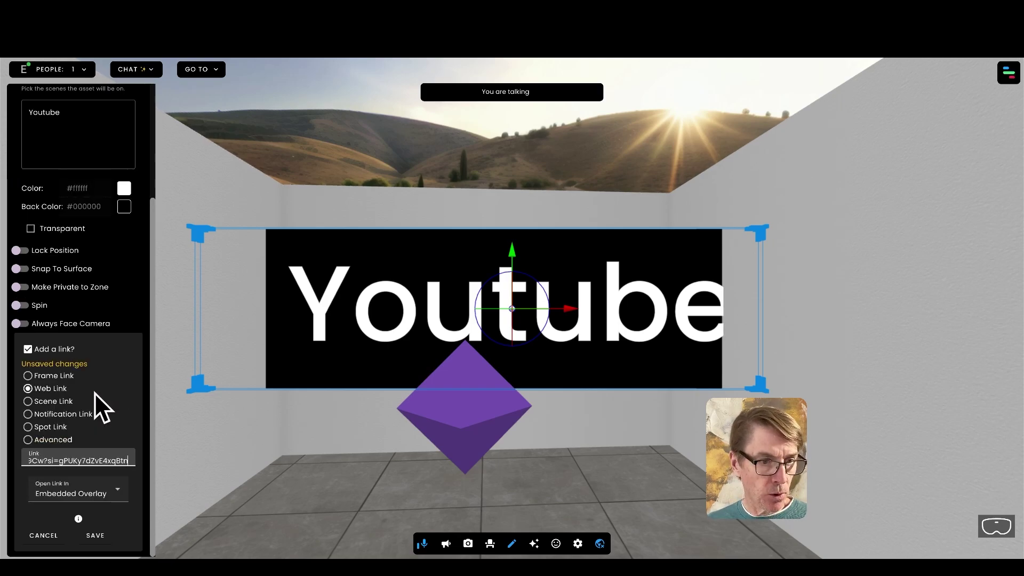